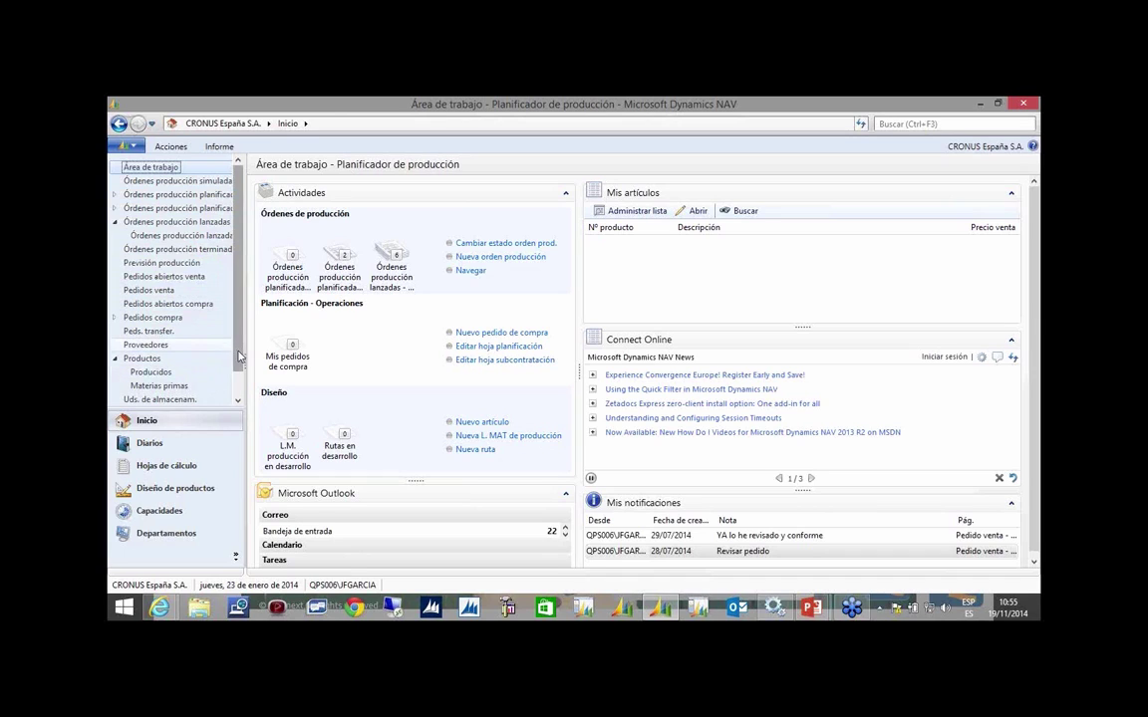
Open the Productos list under Diseño de productos in the Fabricación department.
{"action": "scroll", "coordinate": [212, 326], "scroll_direction": "down", "scroll_amount": 2}
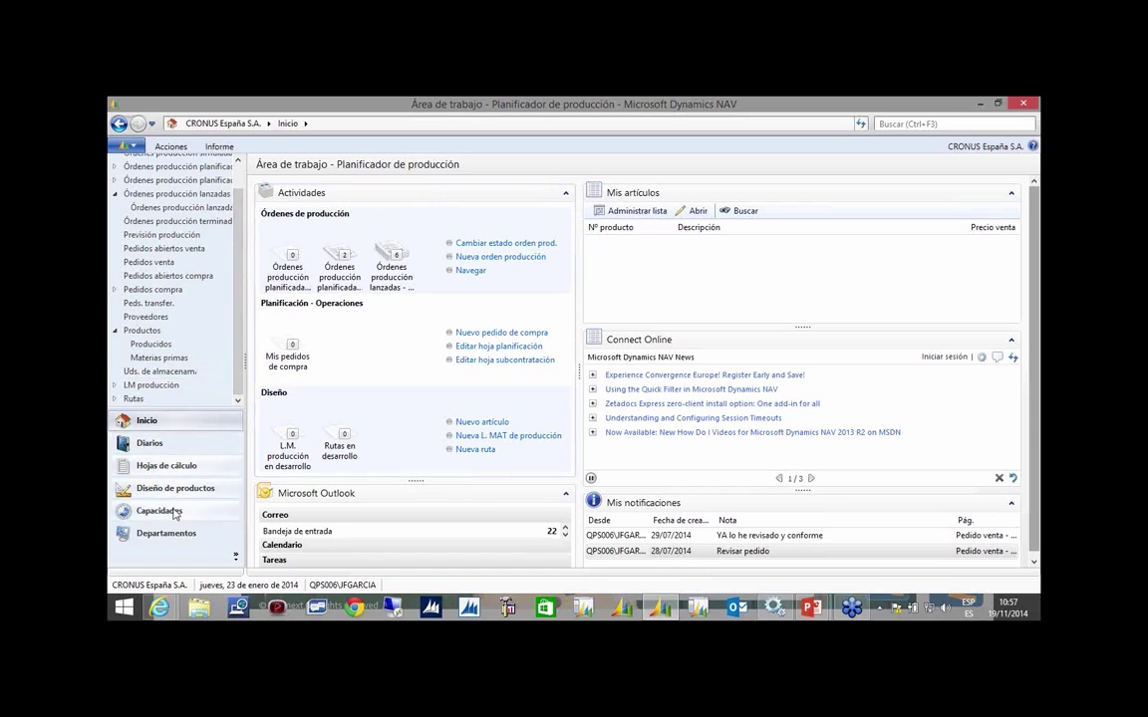
{"action": "left_click", "coordinate": [175, 541]}
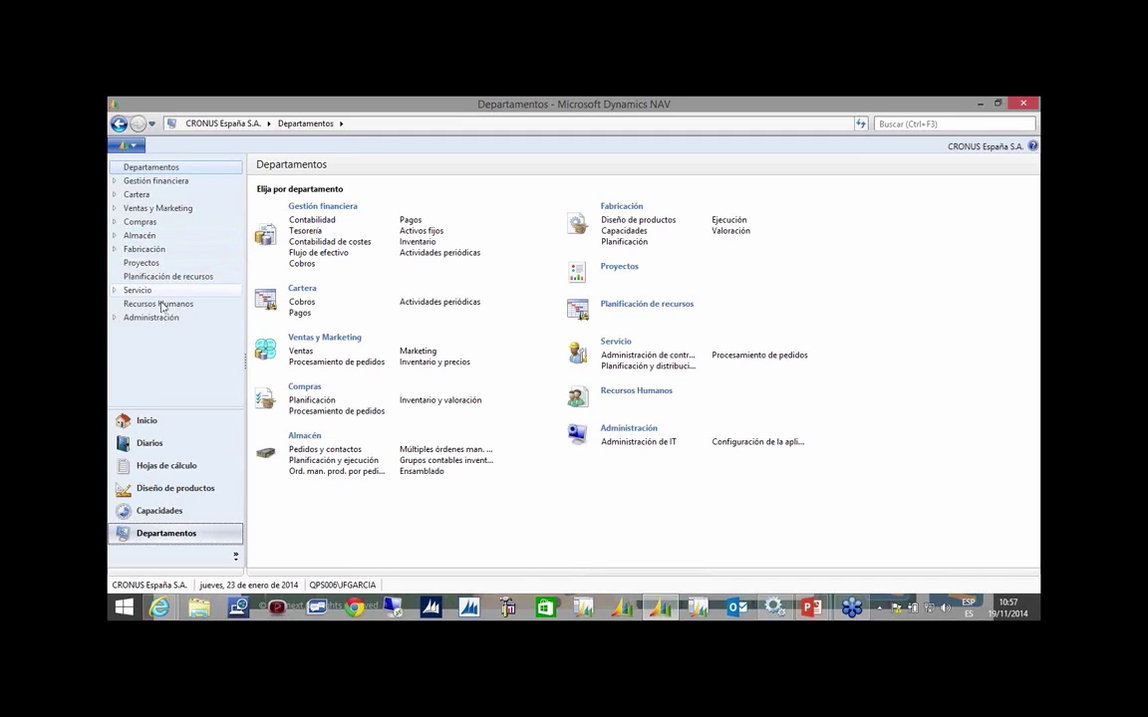
{"action": "left_click", "coordinate": [115, 249]}
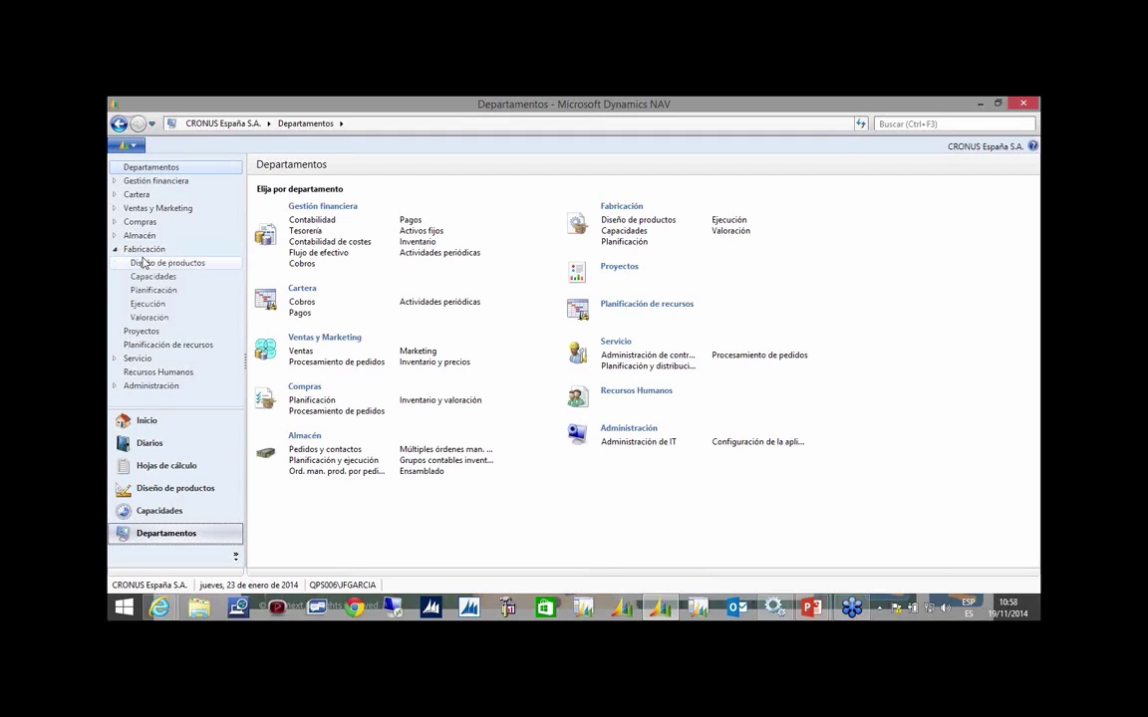
{"action": "left_click", "coordinate": [160, 265]}
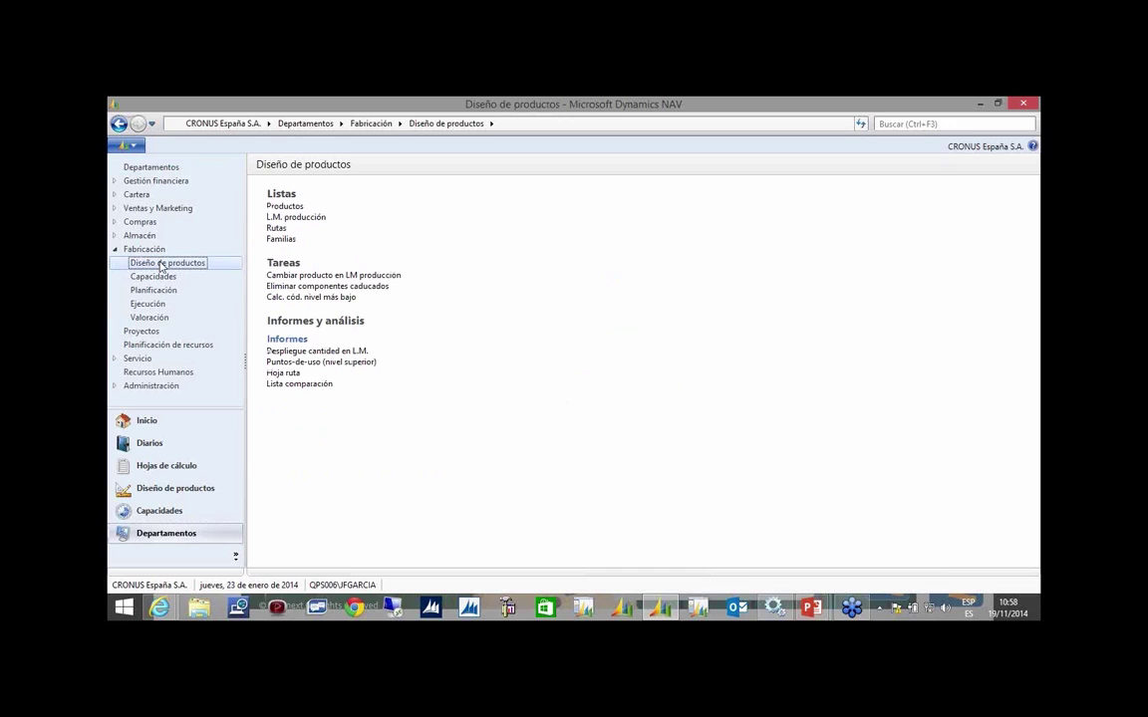
{"action": "left_click", "coordinate": [285, 206]}
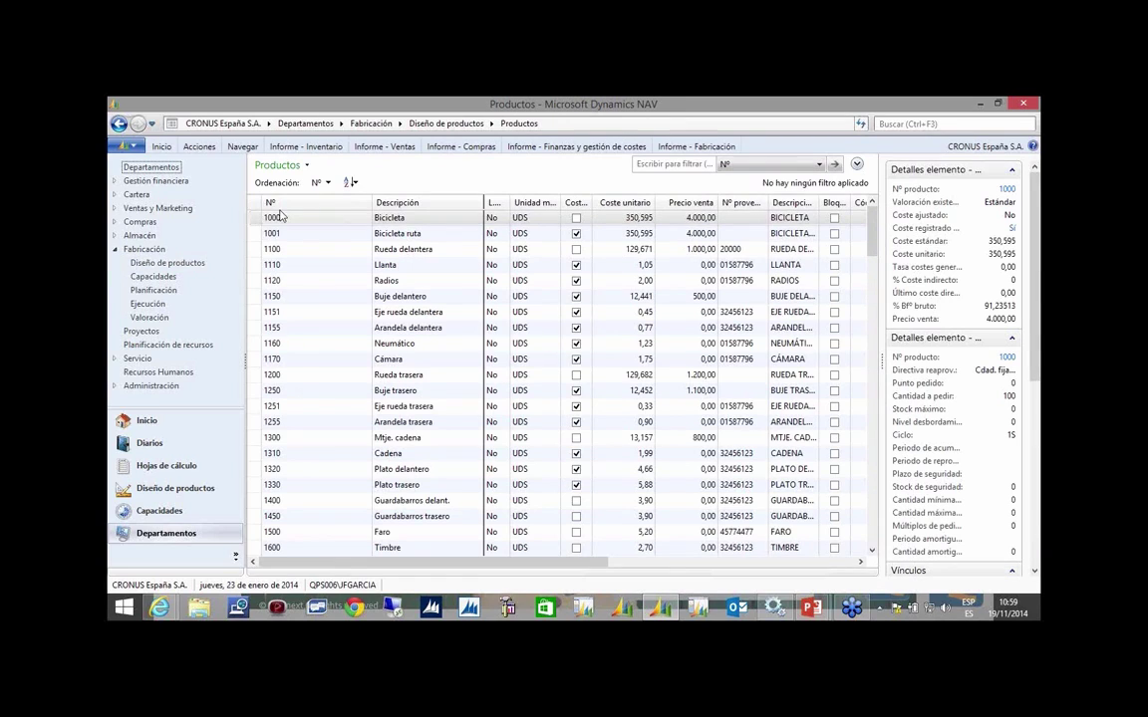
Open the product card of item 1000 Bicicleta and go to its base unit of measure.
{"action": "left_click", "coordinate": [274, 211]}
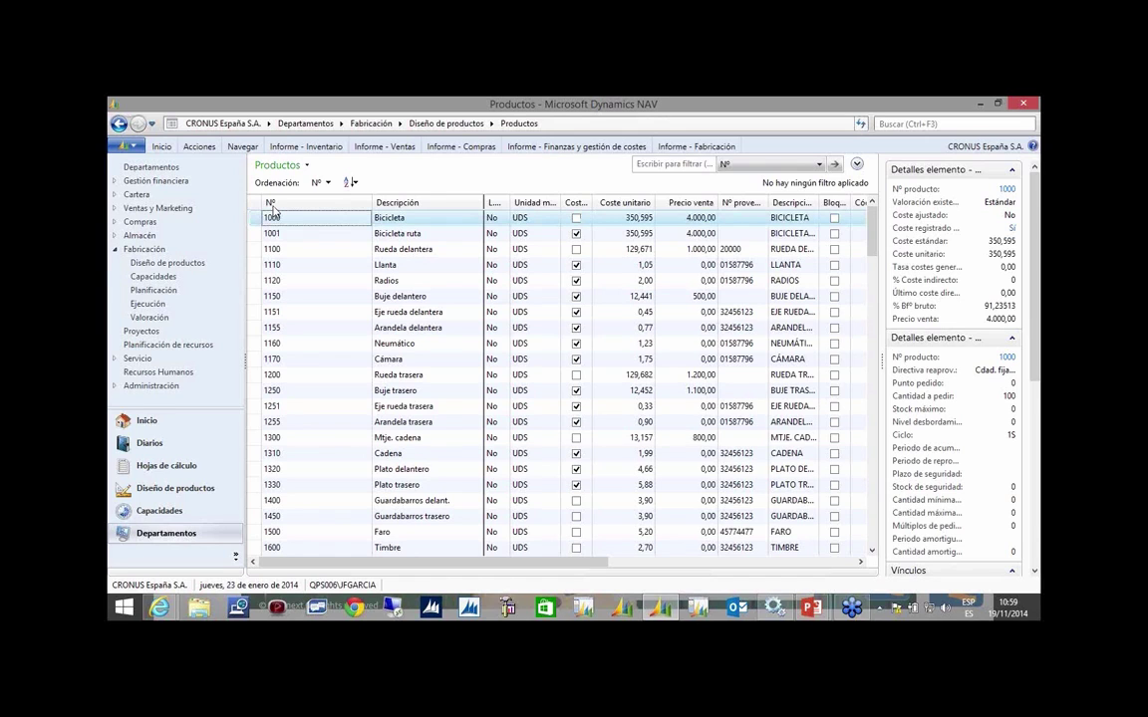
{"action": "double_click", "coordinate": [274, 212]}
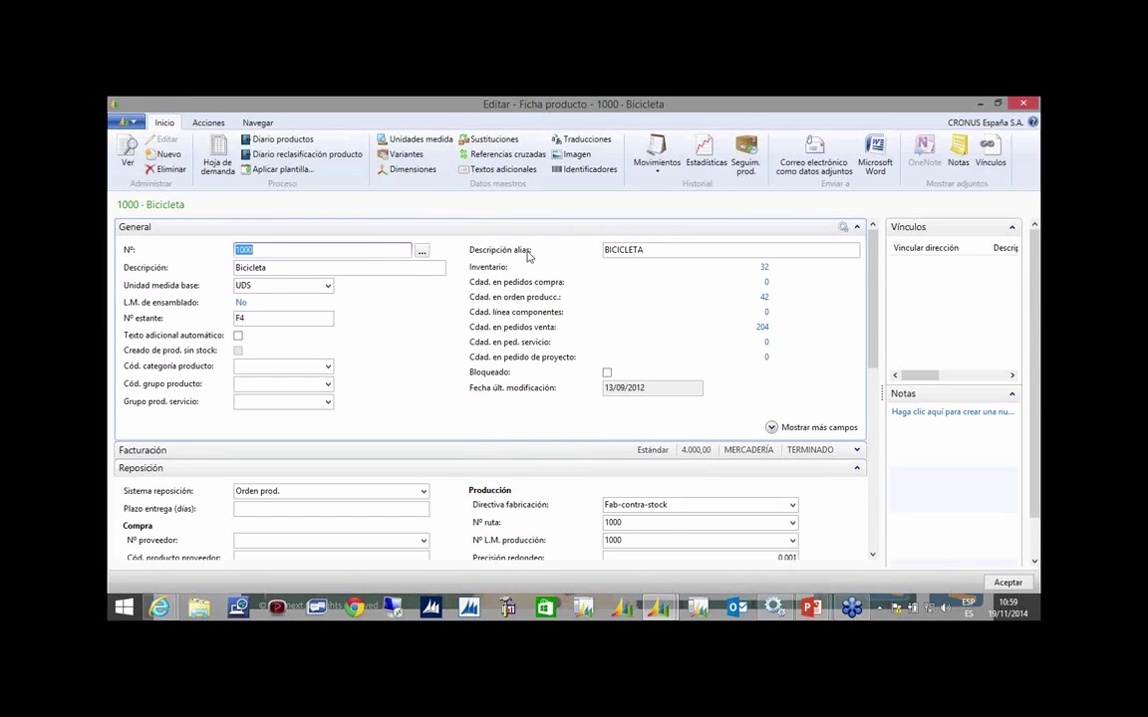
{"action": "key", "text": "Tab"}
{"action": "key", "text": "Tab"}
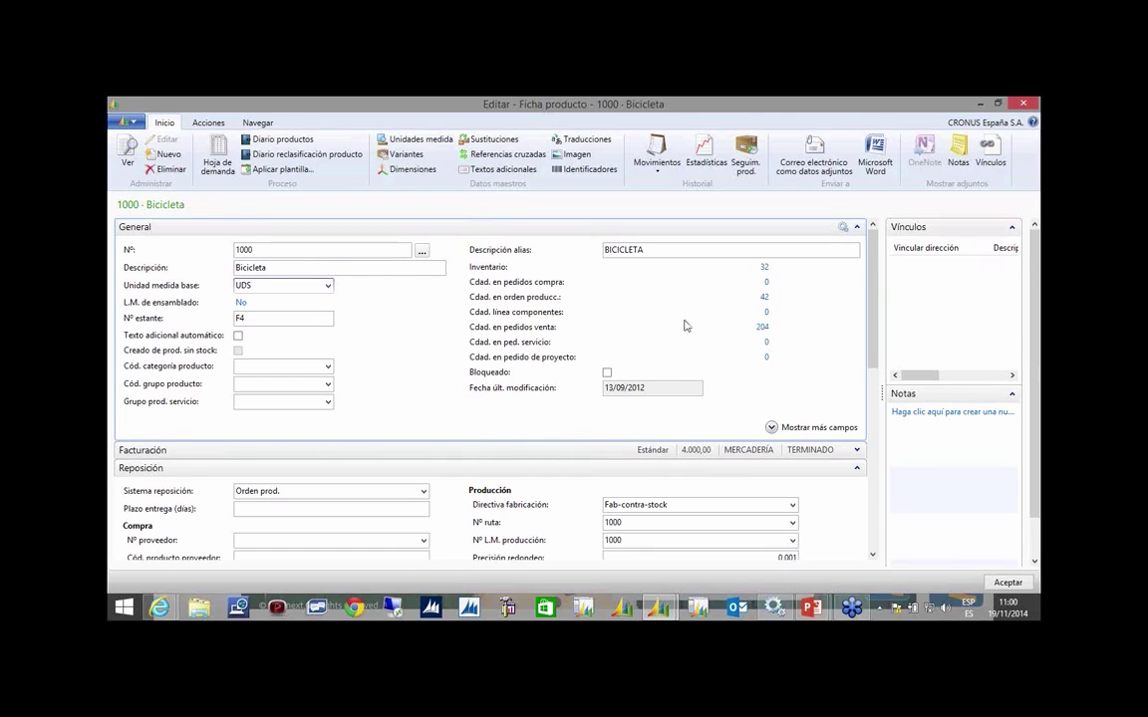
Add a PALET unit of measure to the Bicicleta product with a quantity per unit of 5.
{"action": "left_click", "coordinate": [411, 141]}
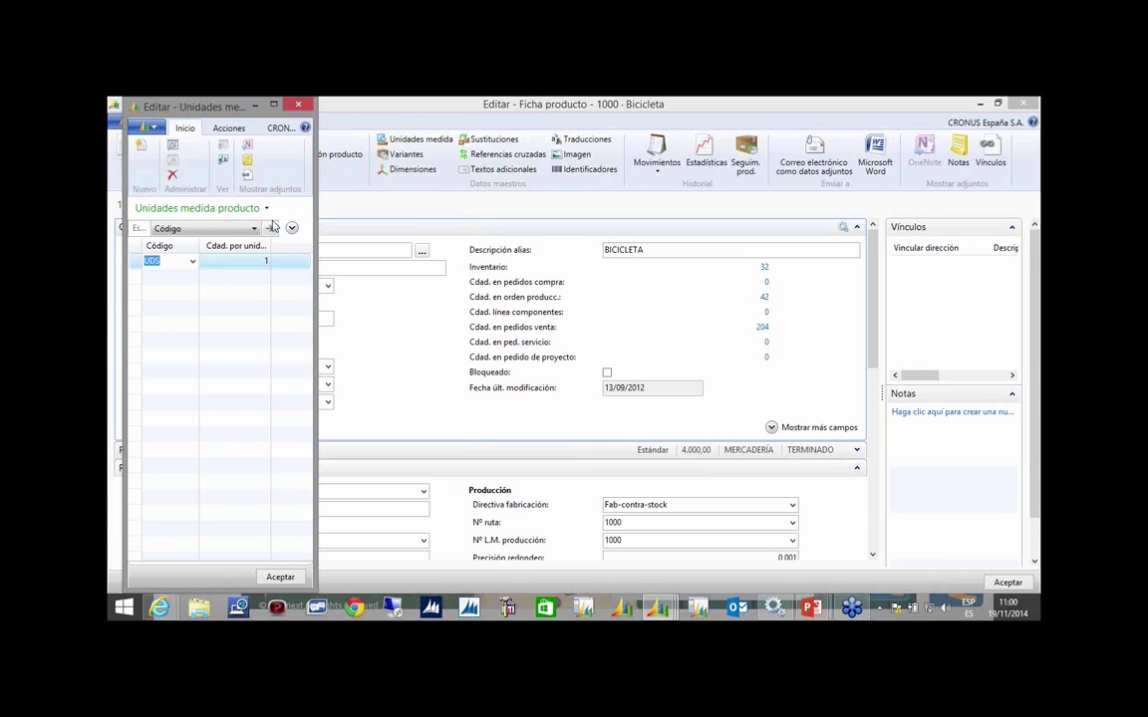
{"action": "key", "text": "ctrl+n"}
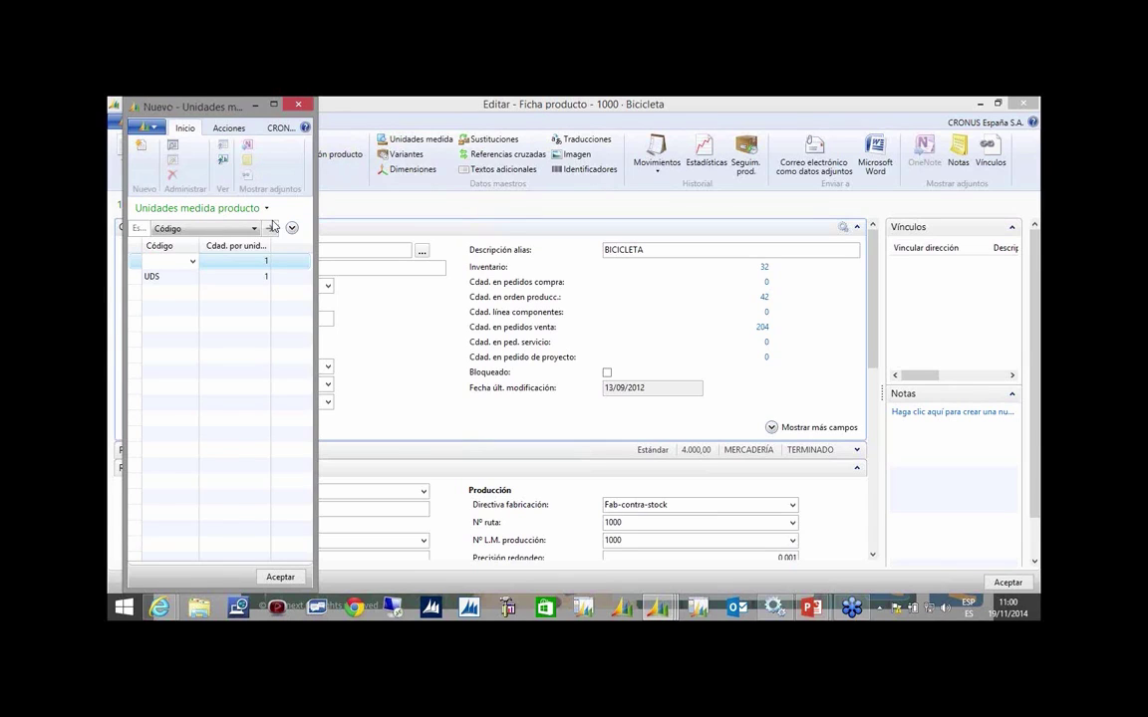
{"action": "key", "text": "F4"}
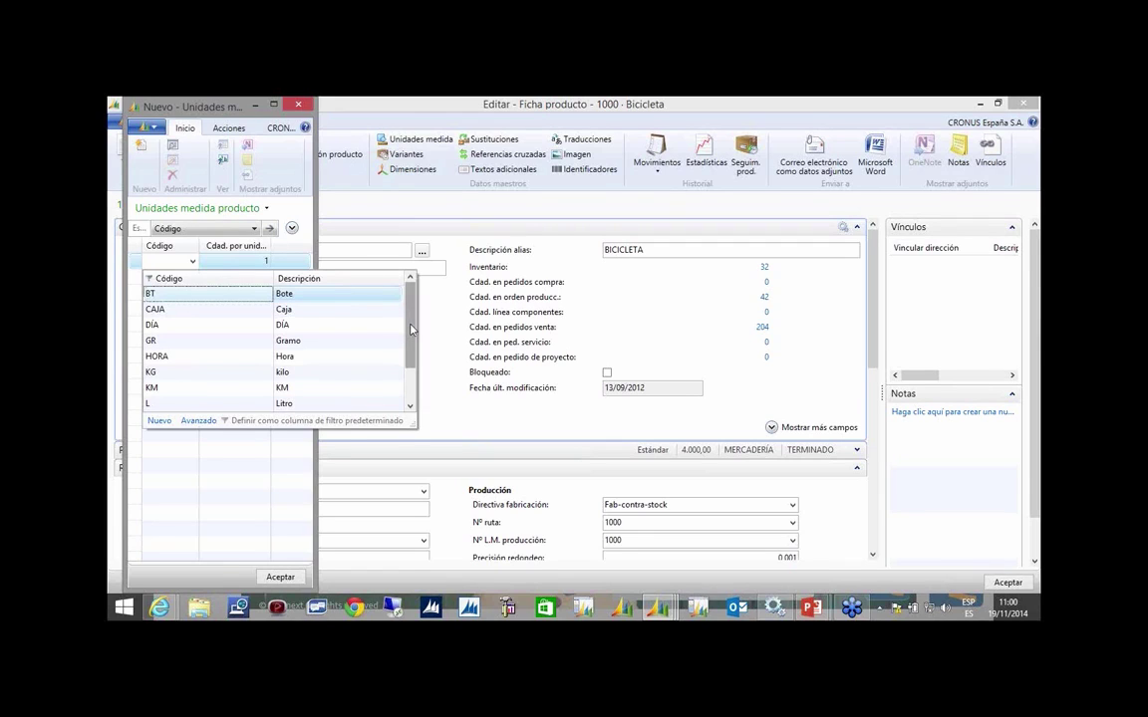
{"action": "left_click_drag", "start_coordinate": [412, 329], "coordinate": [409, 361]}
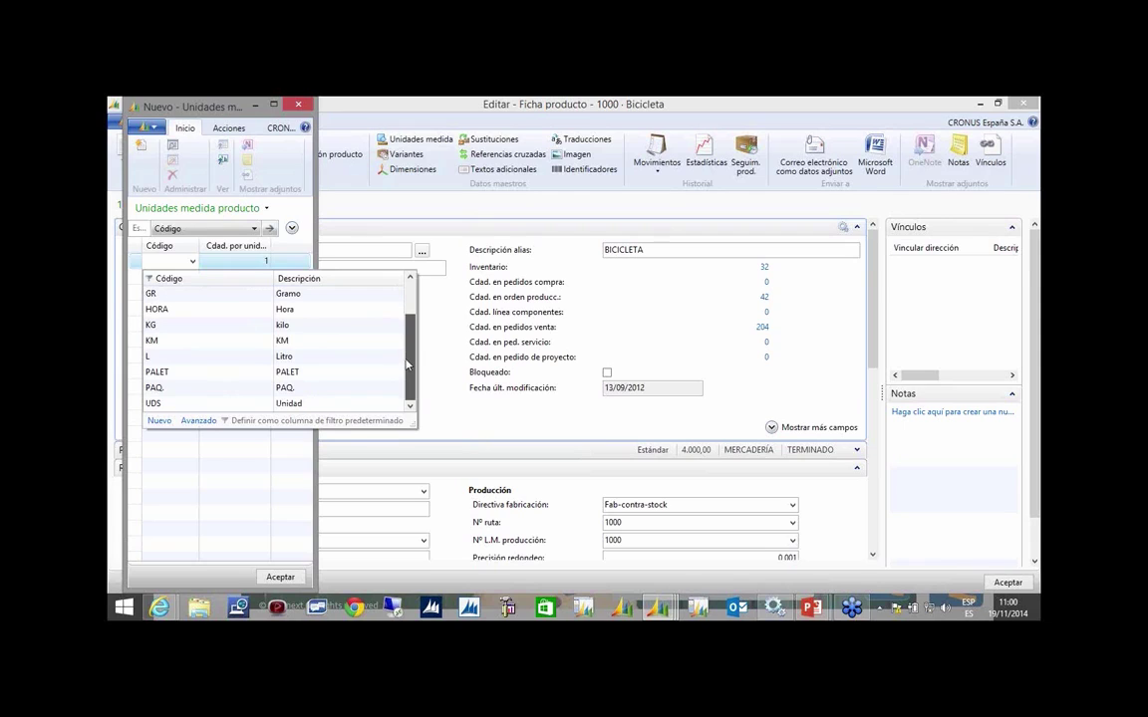
{"action": "left_click", "coordinate": [160, 375]}
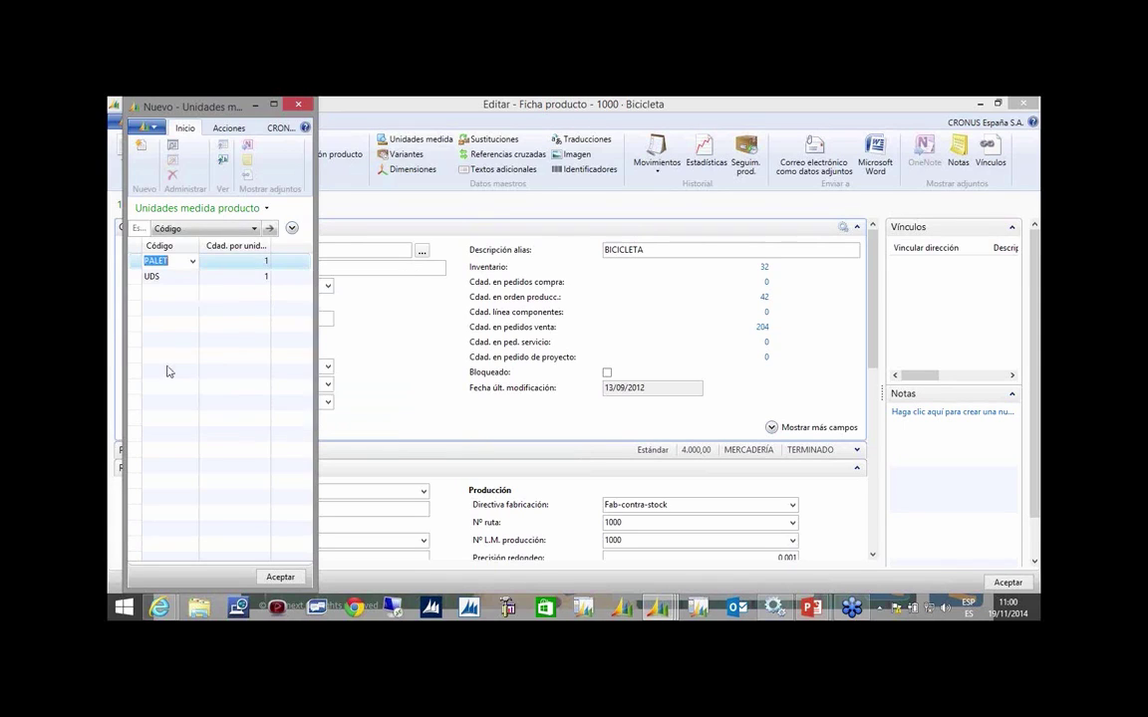
{"action": "left_click", "coordinate": [215, 268]}
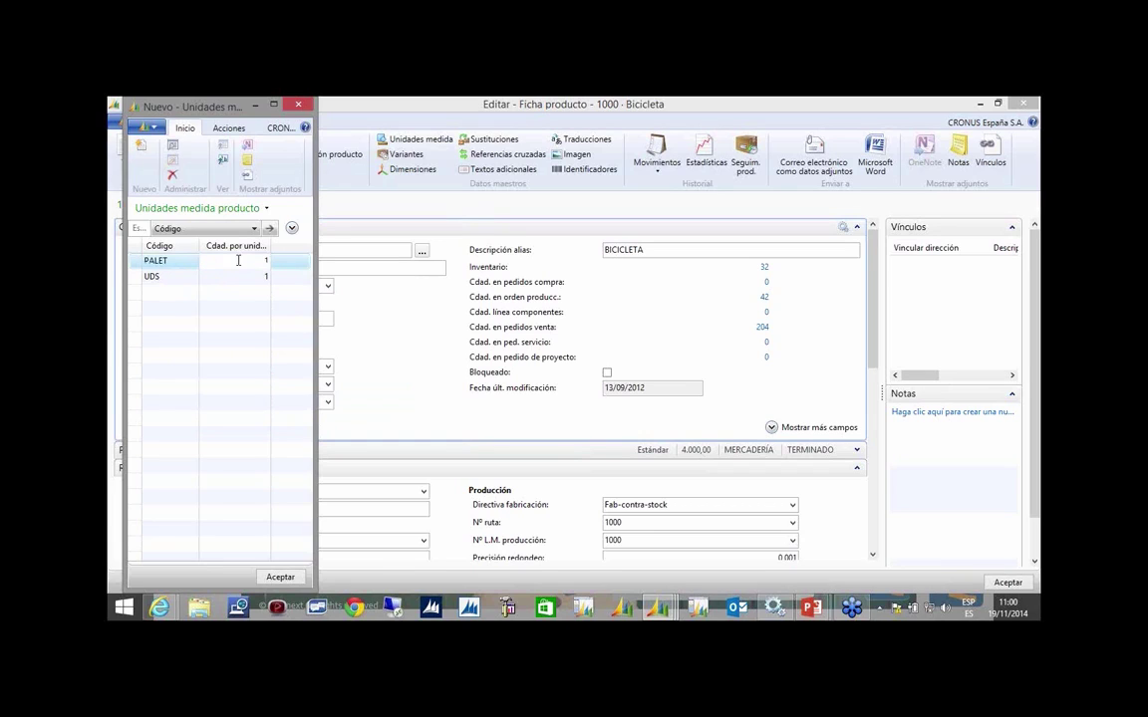
{"action": "left_click_drag", "start_coordinate": [239, 260], "coordinate": [297, 270]}
{"action": "type", "text": "5"}
{"action": "key", "text": "Return"}
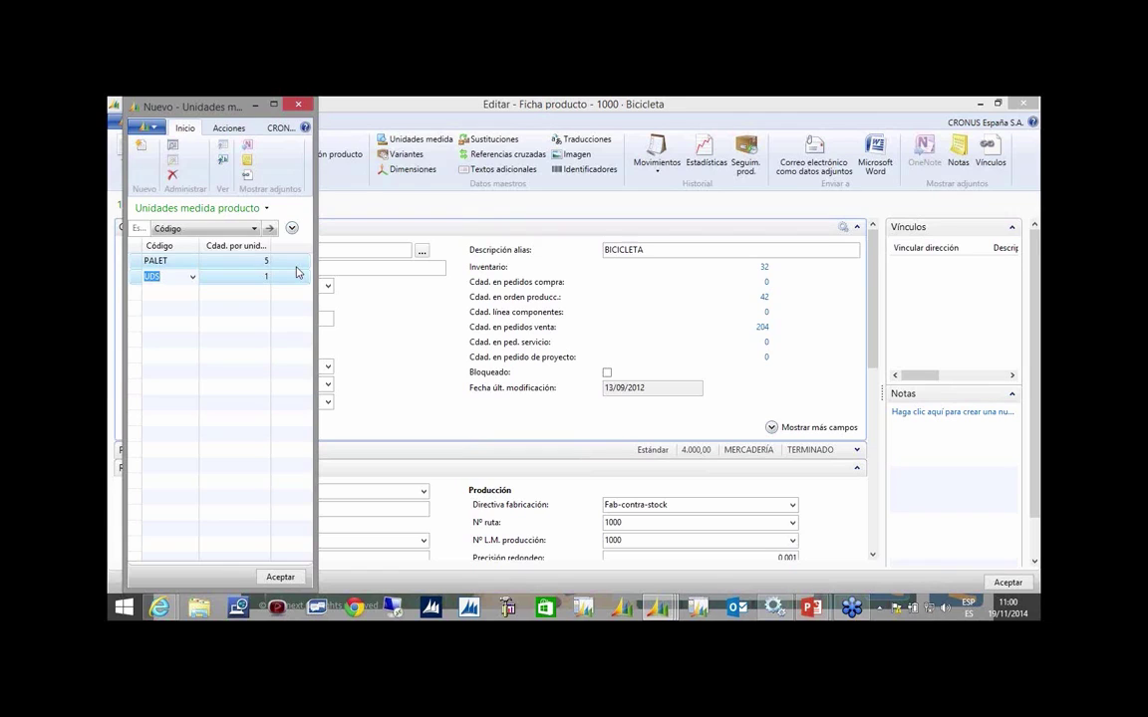
{"action": "left_click", "coordinate": [298, 106]}
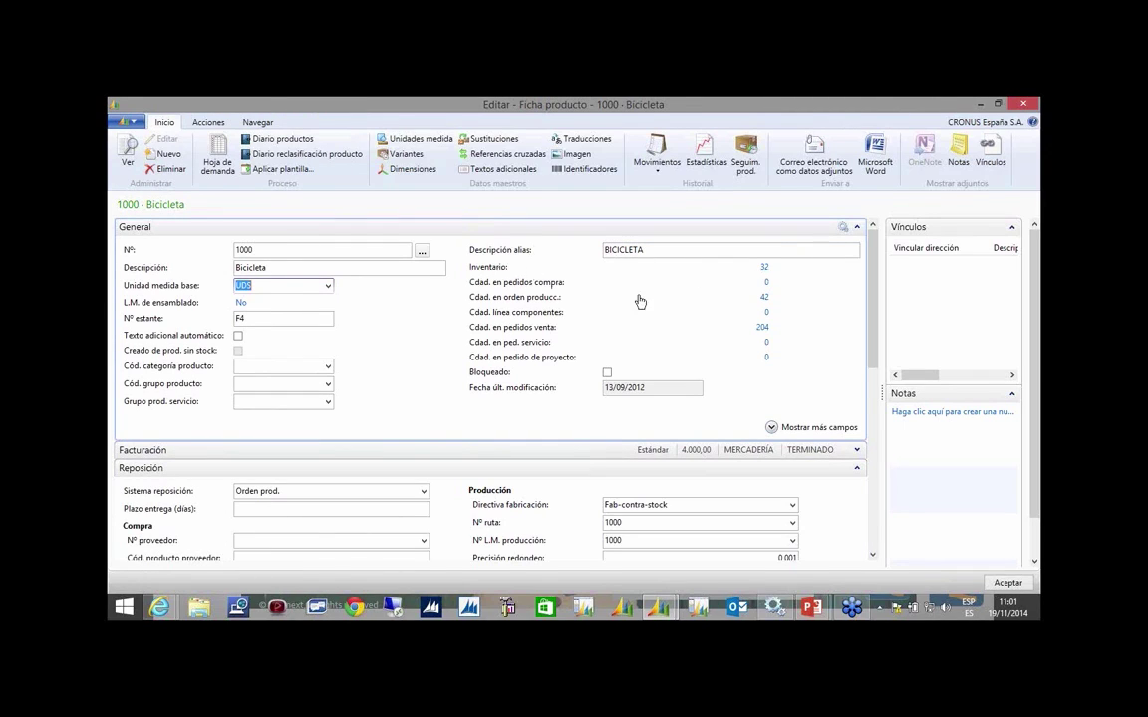
Review the item ledger entries and quantities behind the Bicicleta's Inventario figure.
{"action": "left_click", "coordinate": [765, 271]}
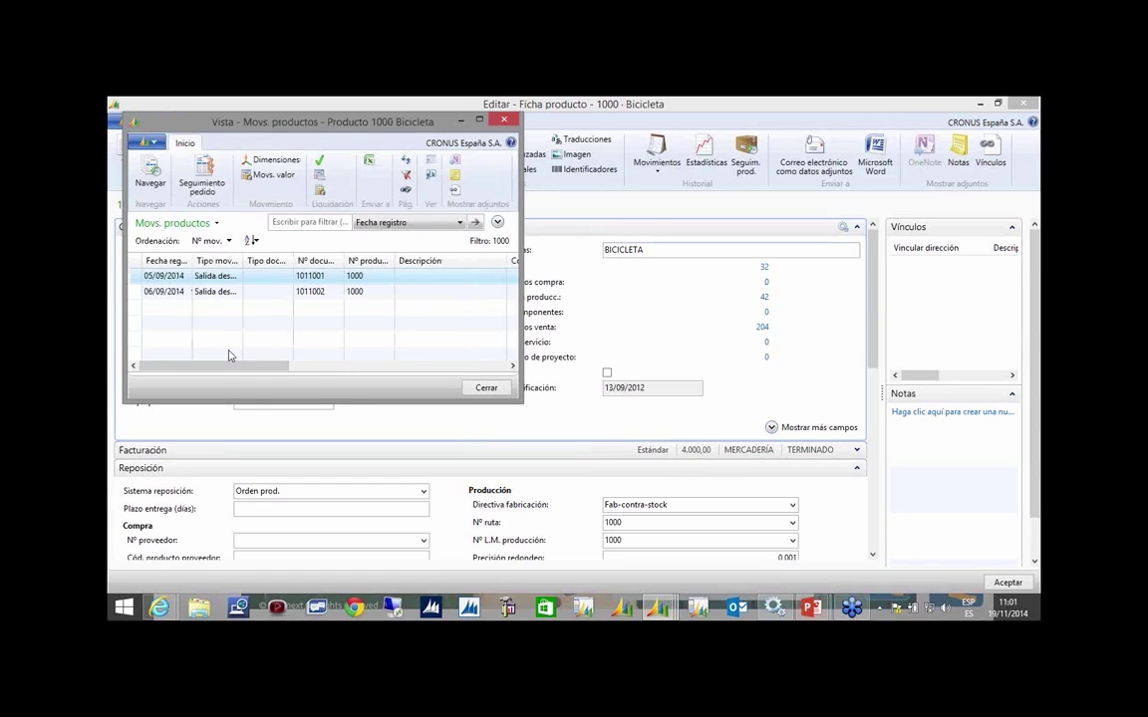
{"action": "left_click_drag", "start_coordinate": [243, 371], "coordinate": [326, 372]}
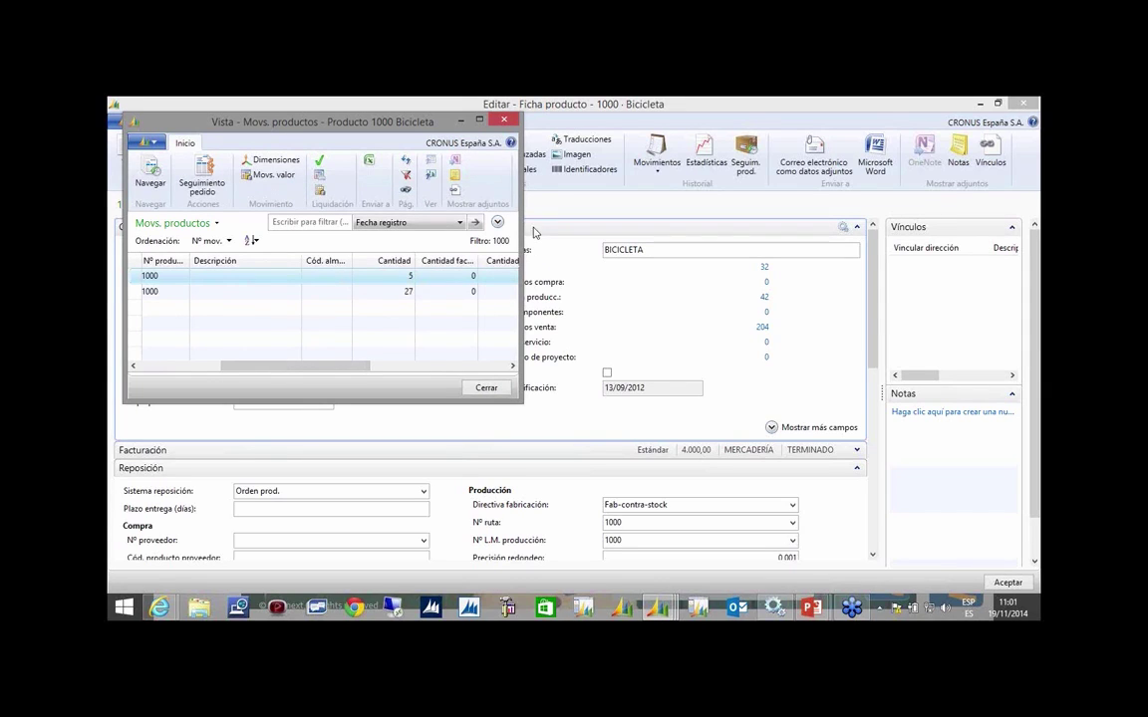
{"action": "left_click", "coordinate": [503, 119]}
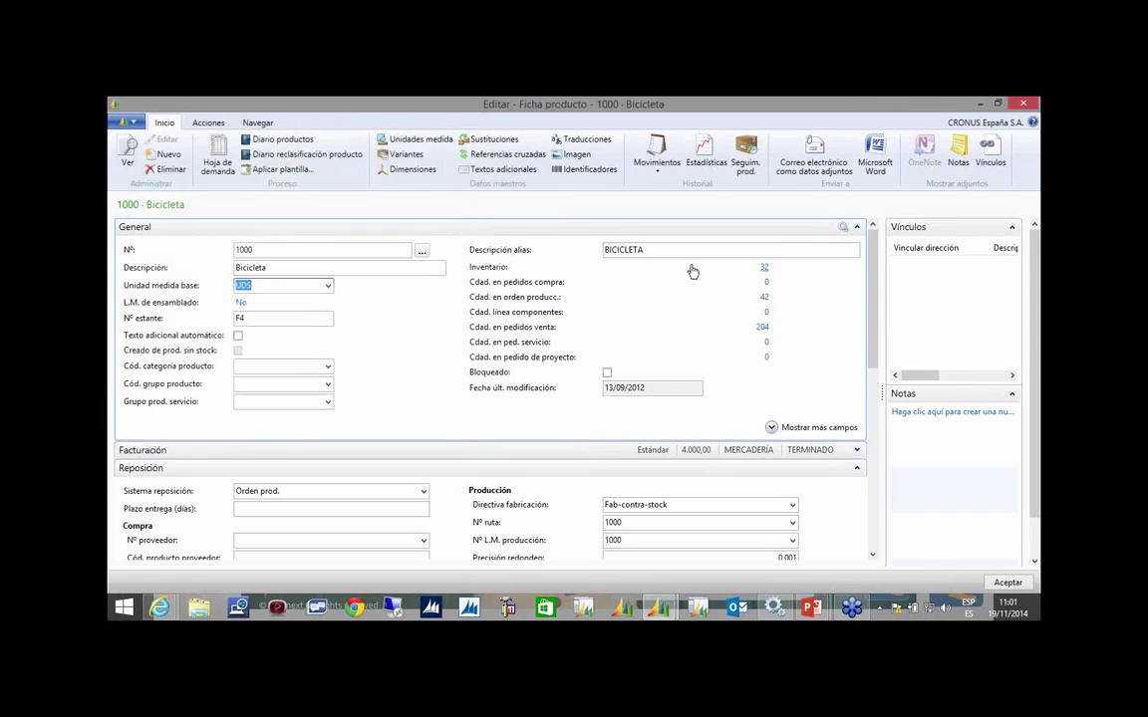
Review the production order lines and quantities behind the Bicicleta's Cdad. en orden producc. figure.
{"action": "left_click", "coordinate": [768, 299]}
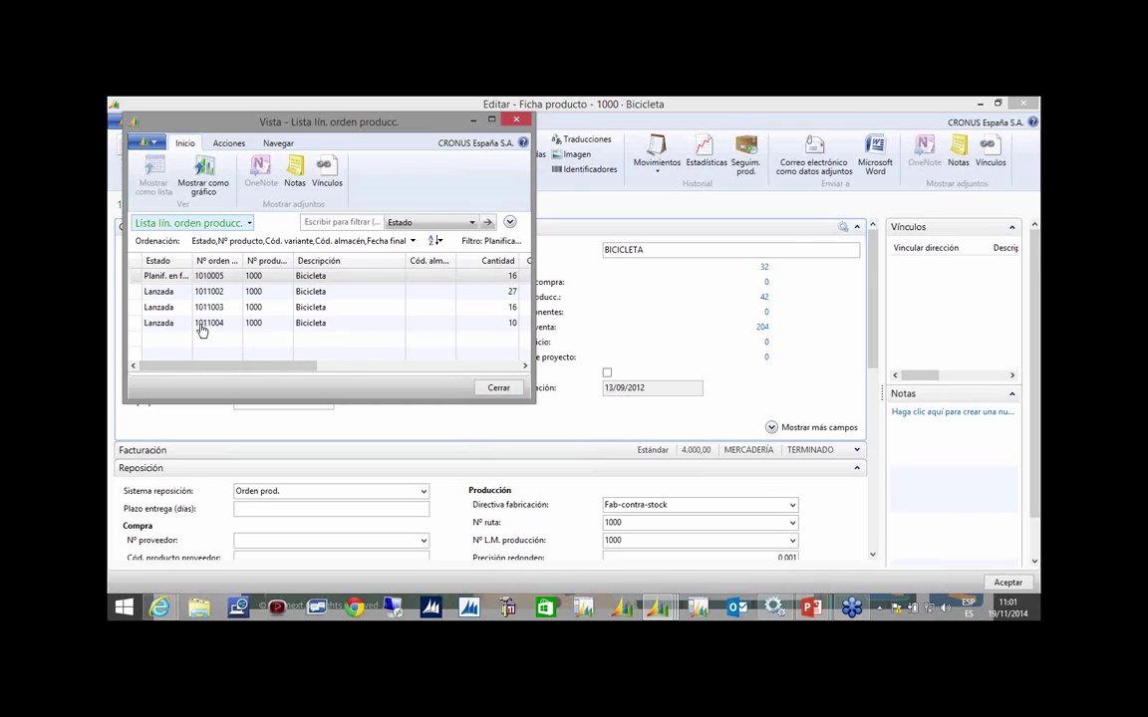
{"action": "scroll", "coordinate": [229, 336], "scroll_direction": "right", "scroll_amount": 3}
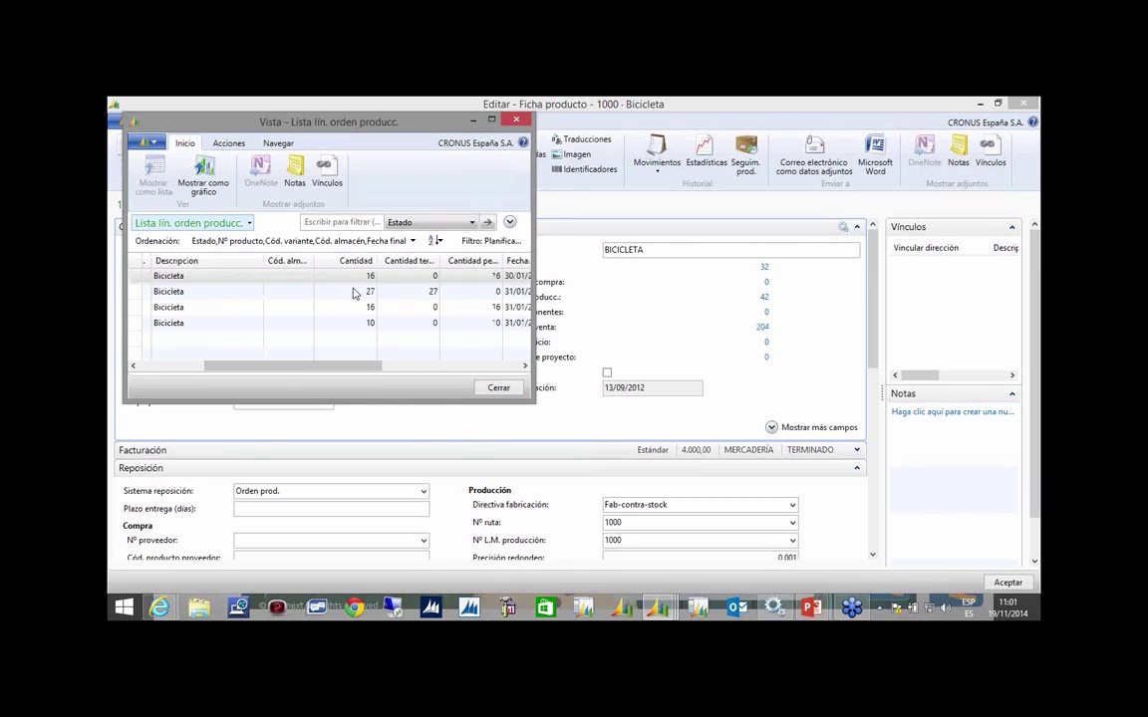
{"action": "left_click", "coordinate": [520, 120]}
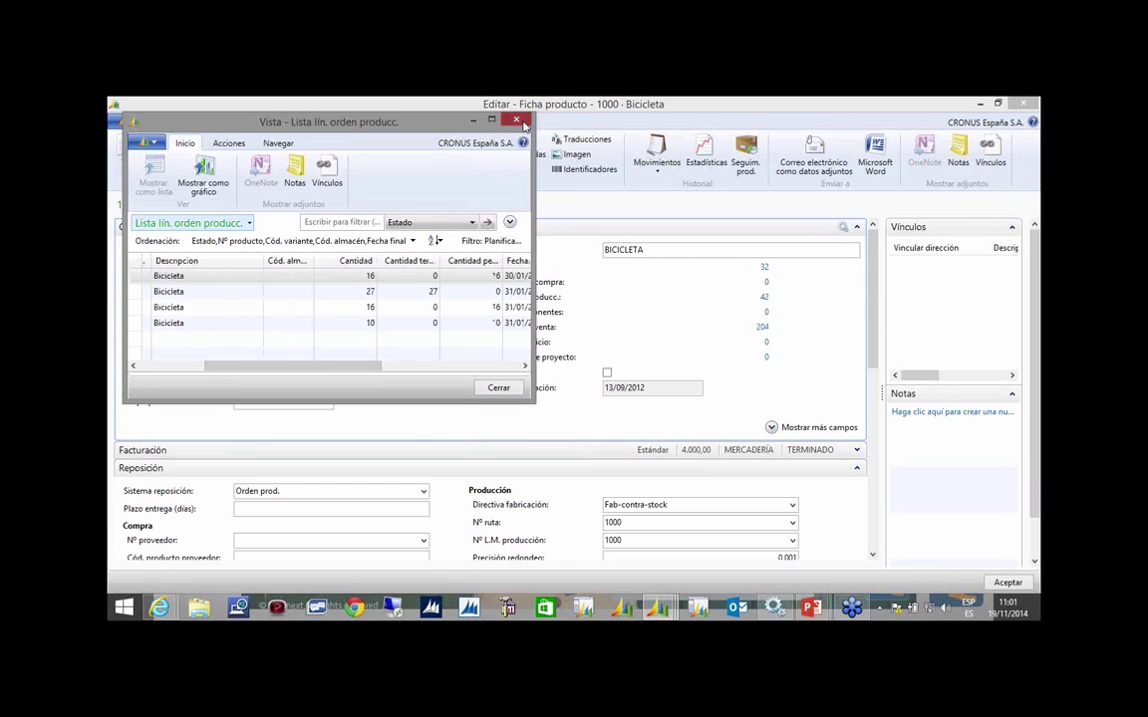
Examine the sales lines and their quantities behind the Bicicleta's Cdad. en pedidos venta figure.
{"action": "left_click", "coordinate": [762, 328]}
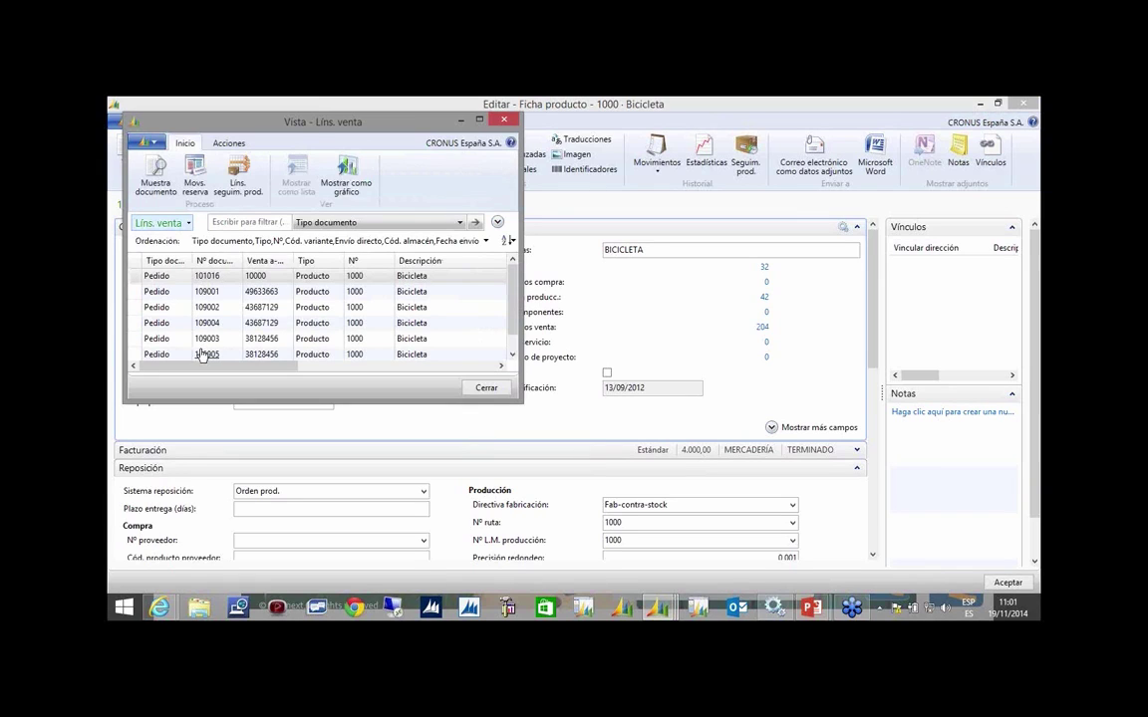
{"action": "left_click_drag", "start_coordinate": [243, 369], "coordinate": [367, 371]}
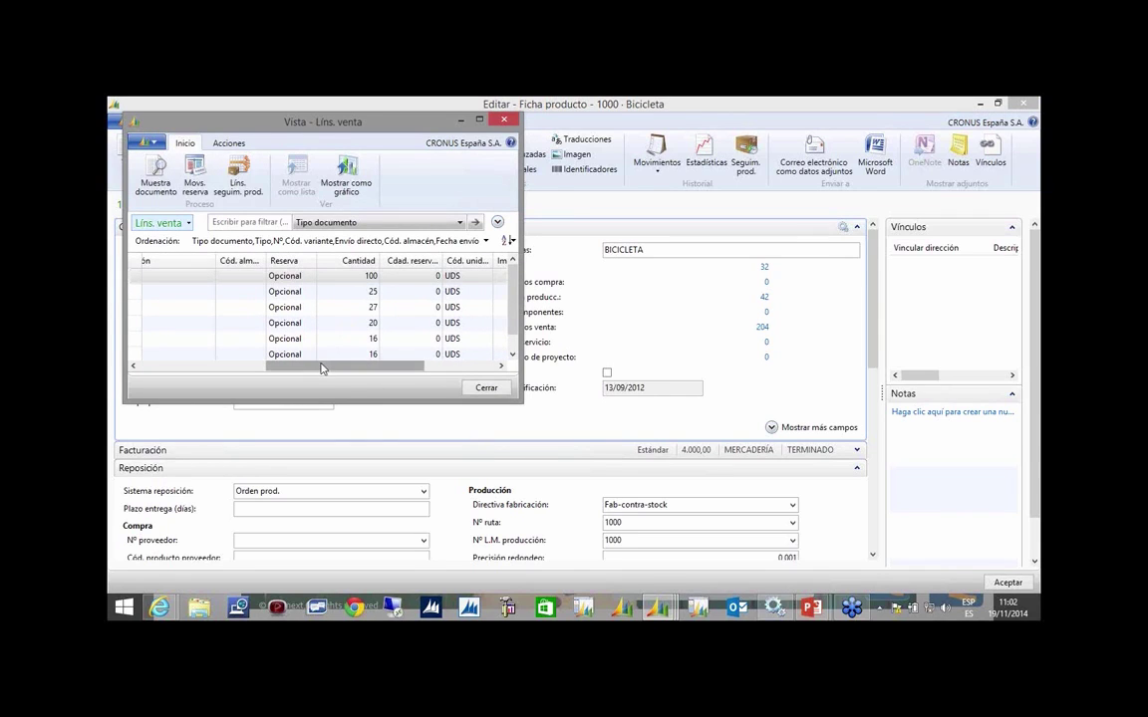
{"action": "left_click_drag", "start_coordinate": [321, 369], "coordinate": [185, 367]}
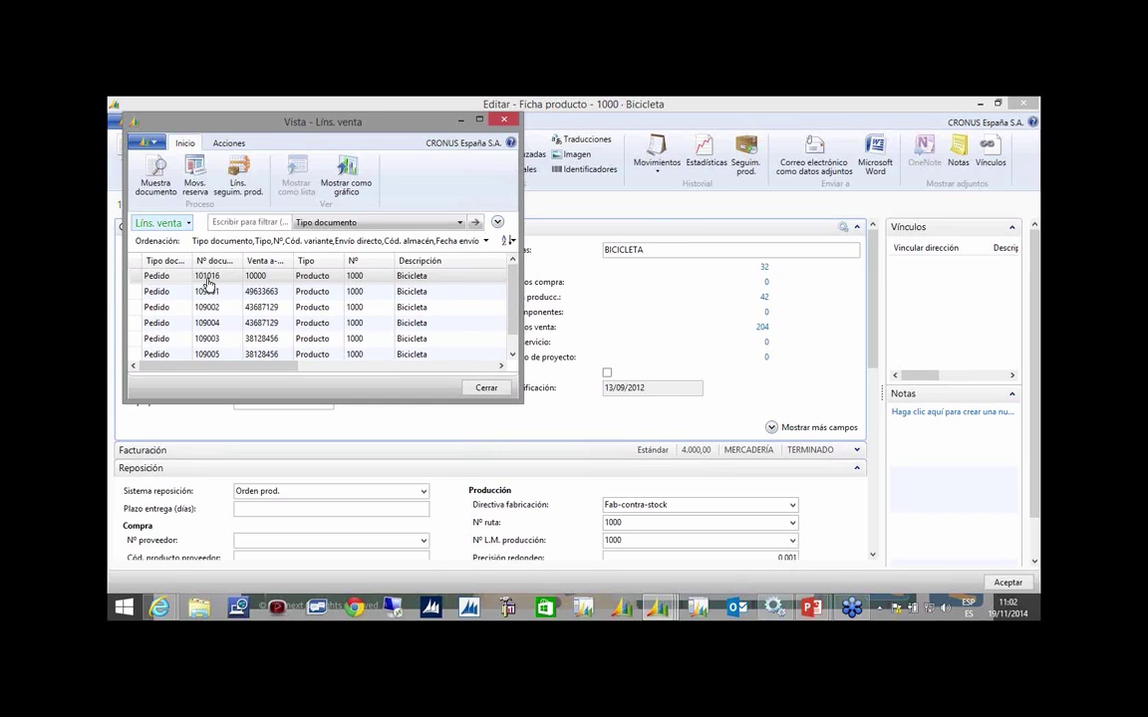
View the sales order document of the first listed sales line, then return to the Bicicleta product card.
{"action": "left_click", "coordinate": [208, 283]}
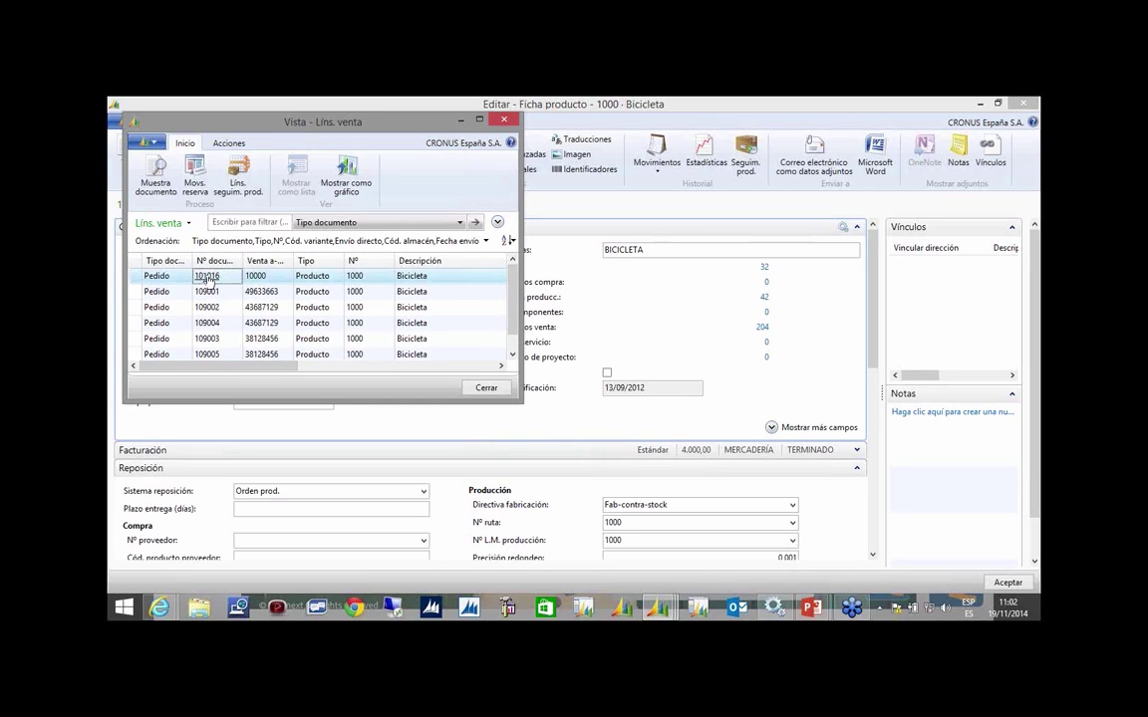
{"action": "left_click", "coordinate": [155, 177]}
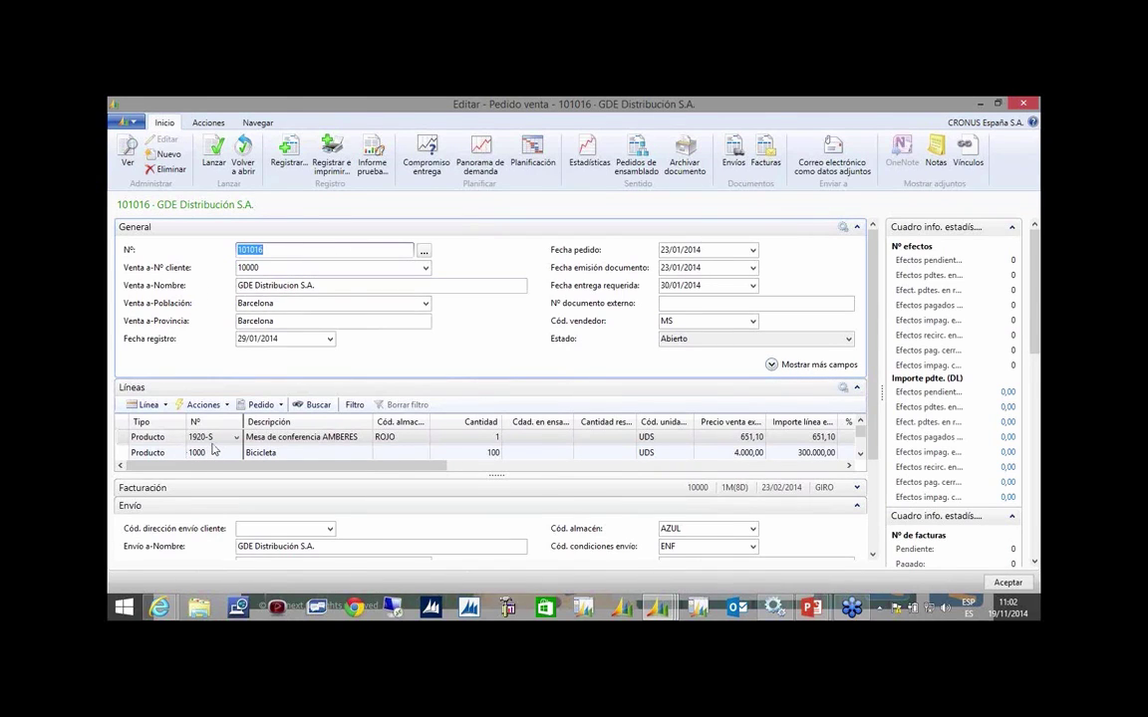
{"action": "left_click_drag", "start_coordinate": [299, 466], "coordinate": [313, 466]}
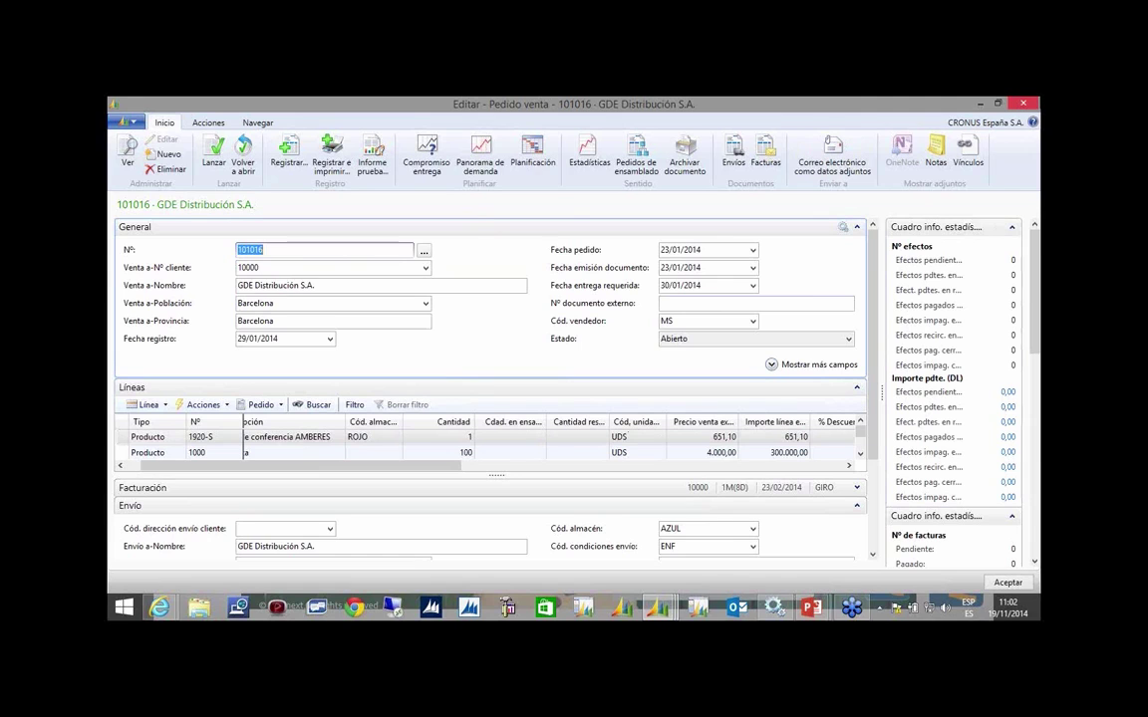
{"action": "key", "text": "Escape"}
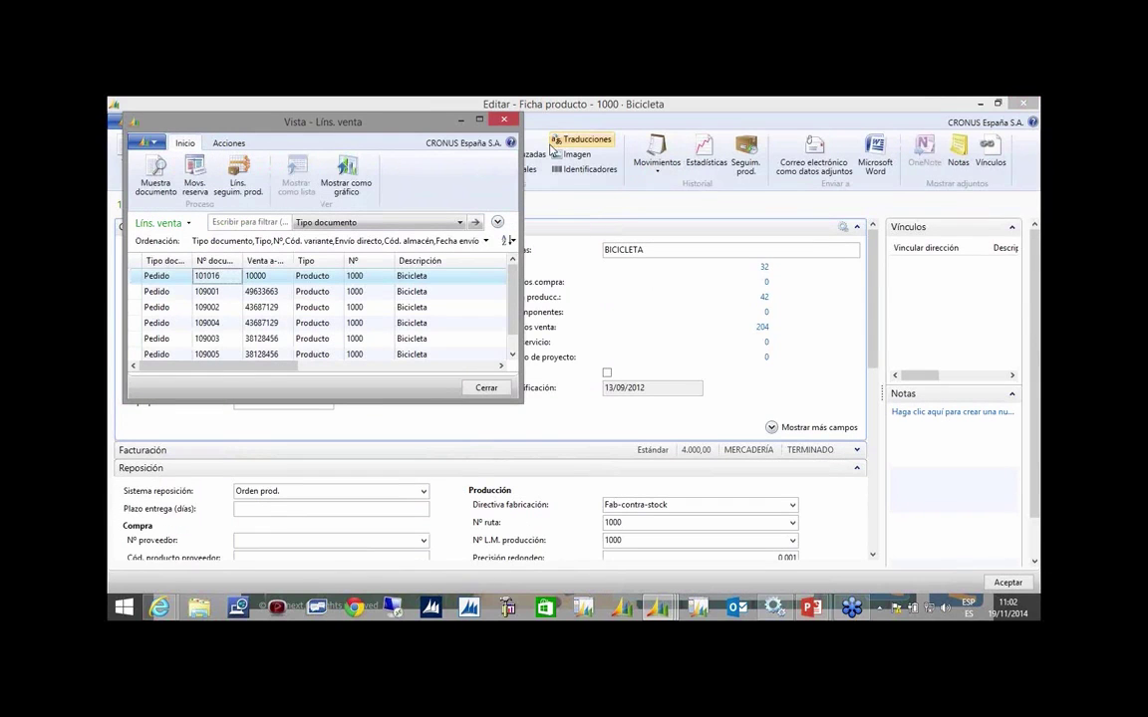
{"action": "key", "text": "Escape"}
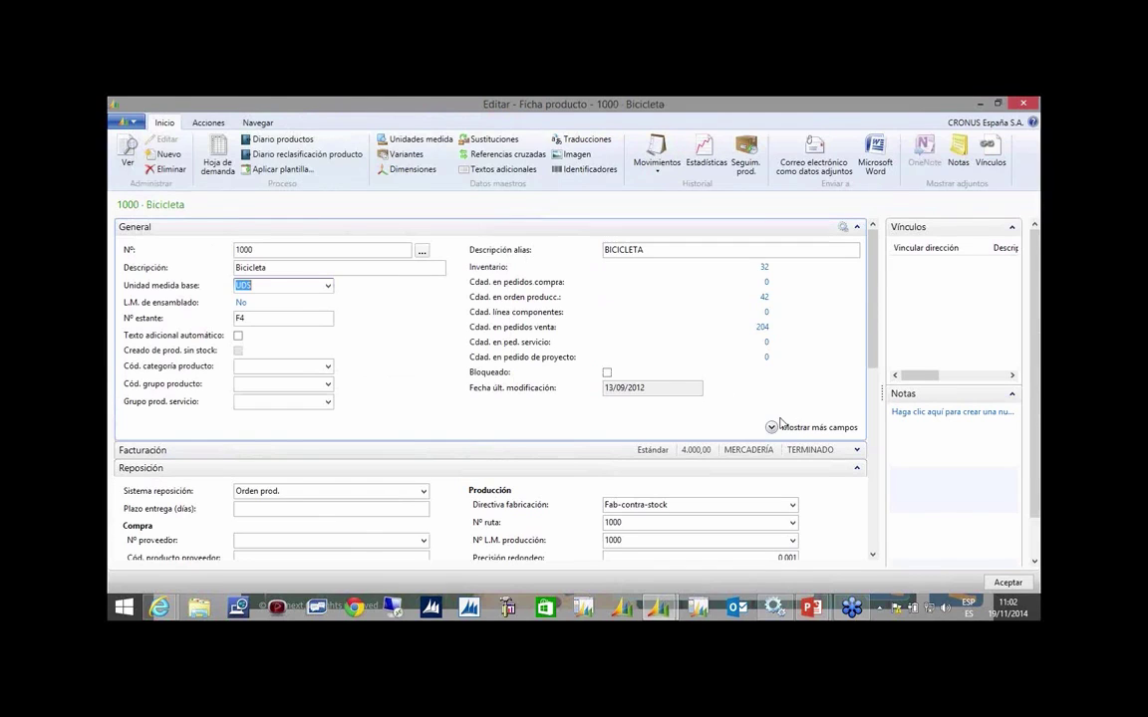
Expand the Facturación section of the product card and view the available Valoración existencias methods without changing the selection.
{"action": "left_click", "coordinate": [857, 450]}
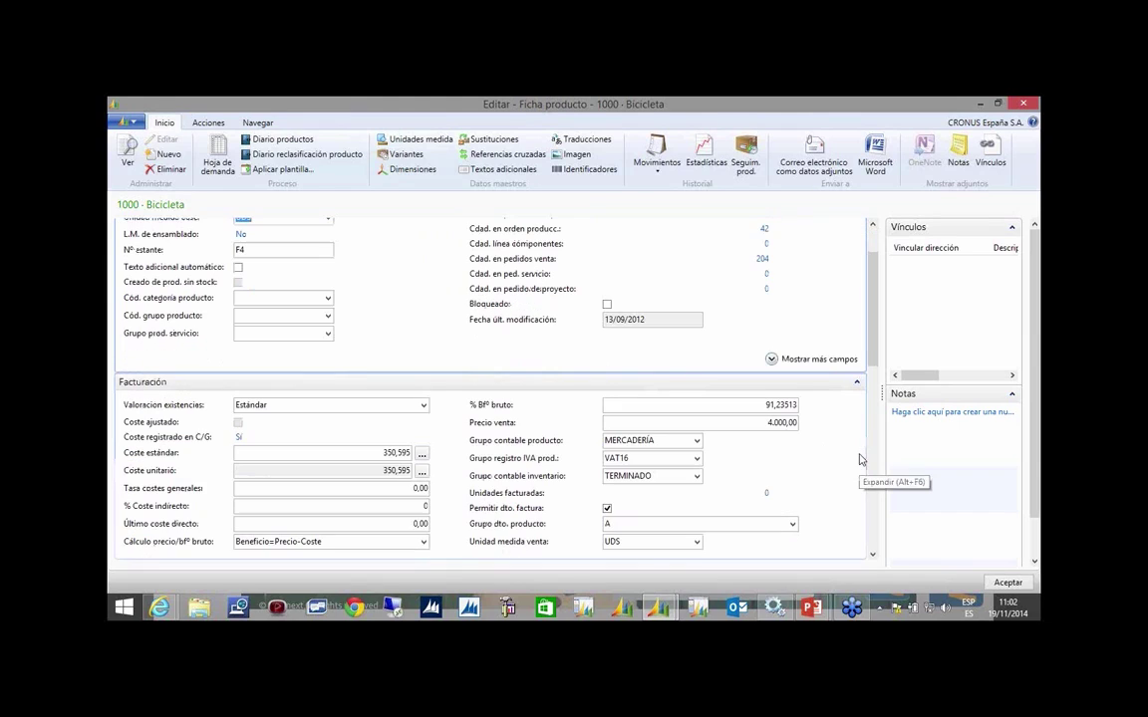
{"action": "left_click", "coordinate": [424, 406]}
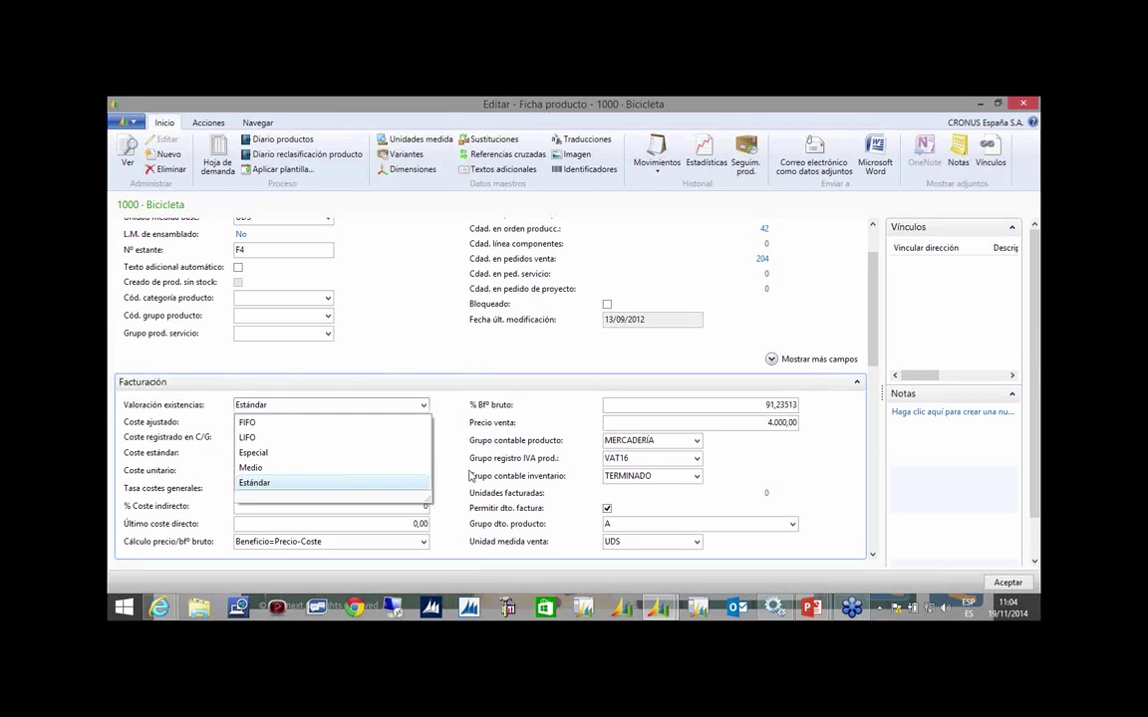
{"action": "left_click", "coordinate": [510, 435]}
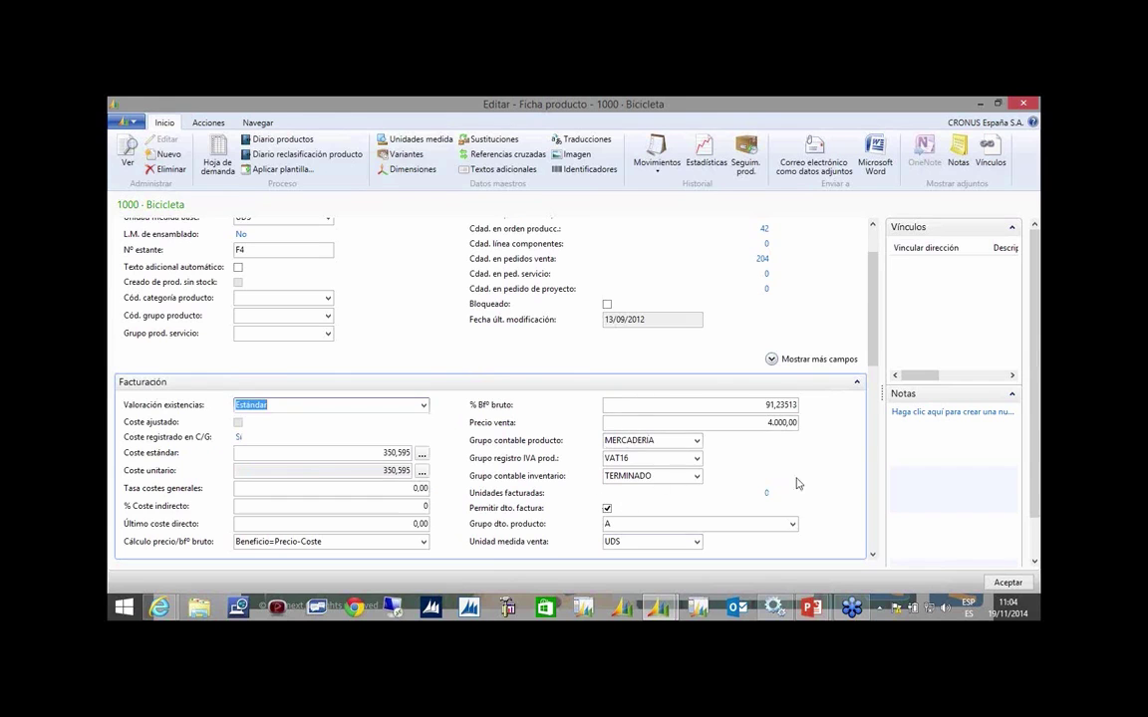
Review the Sistema reposición and Directiva fabricación options in the Reposición section, leaving both selections as they are.
{"action": "scroll", "coordinate": [868, 373], "scroll_direction": "down", "scroll_amount": 2}
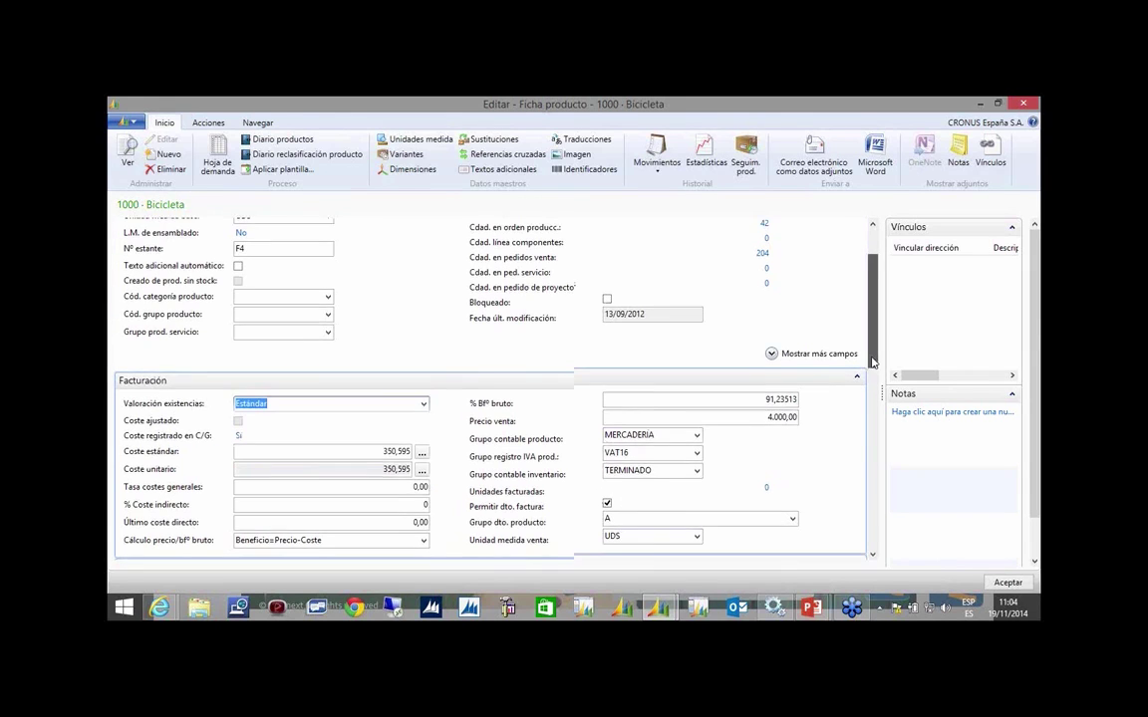
{"action": "left_click_drag", "start_coordinate": [870, 381], "coordinate": [859, 448]}
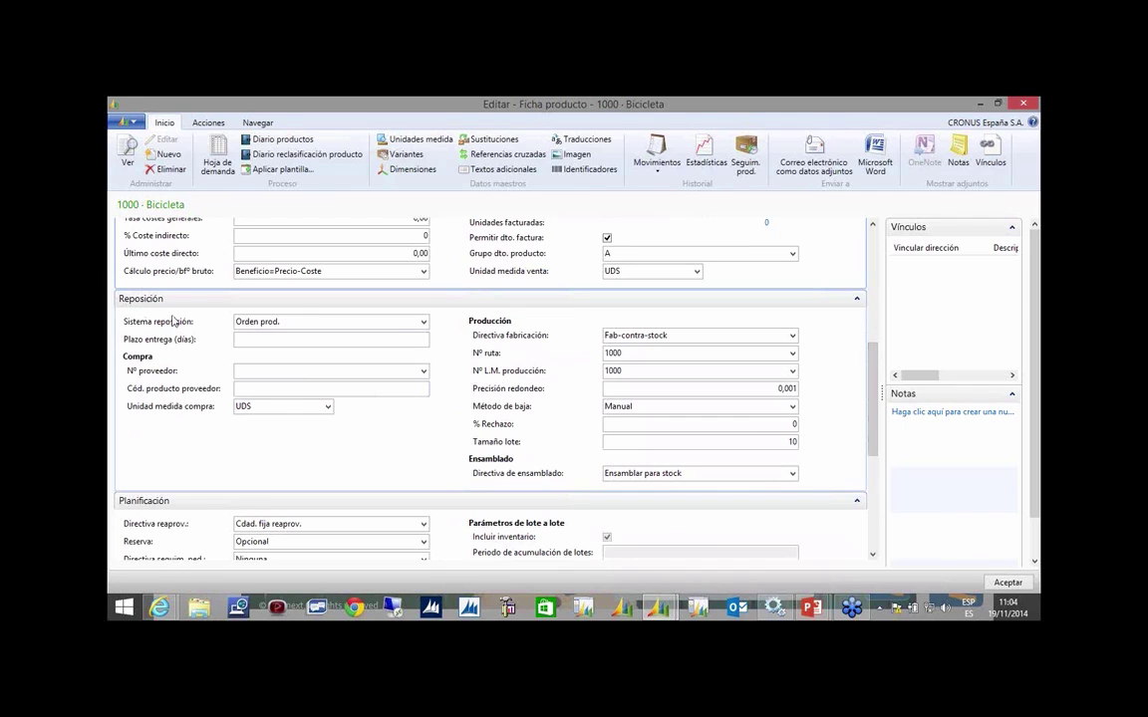
{"action": "left_click", "coordinate": [424, 322]}
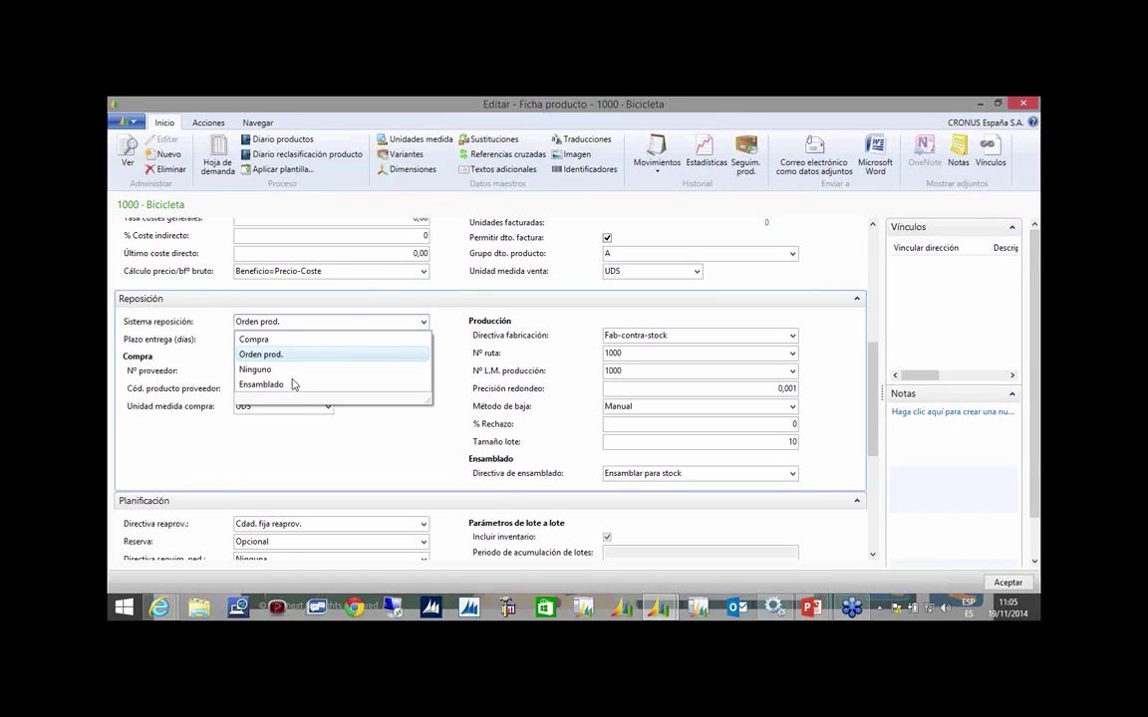
{"action": "left_click", "coordinate": [443, 452]}
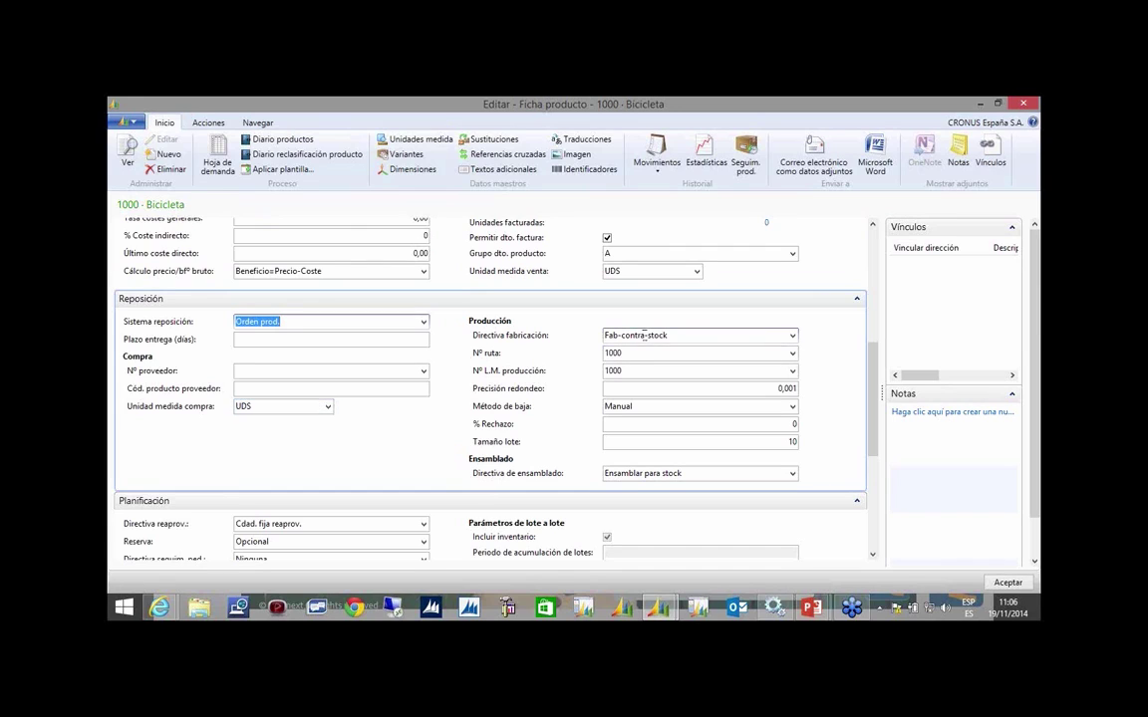
{"action": "left_click", "coordinate": [792, 337]}
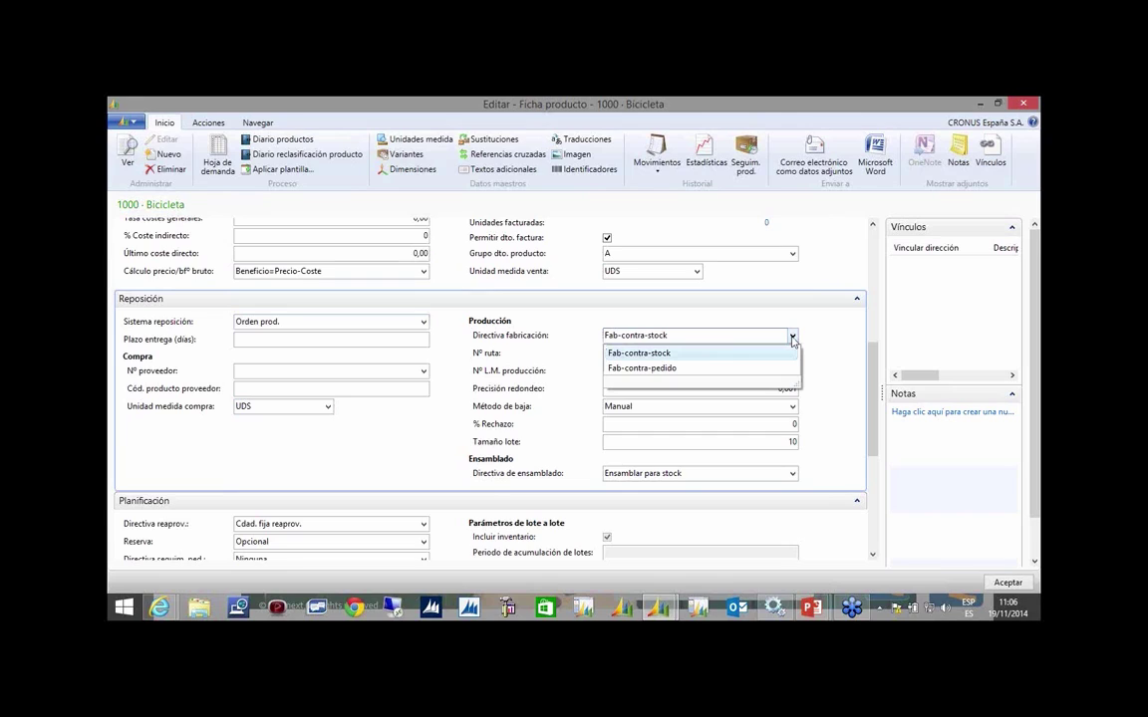
{"action": "left_click", "coordinate": [821, 334]}
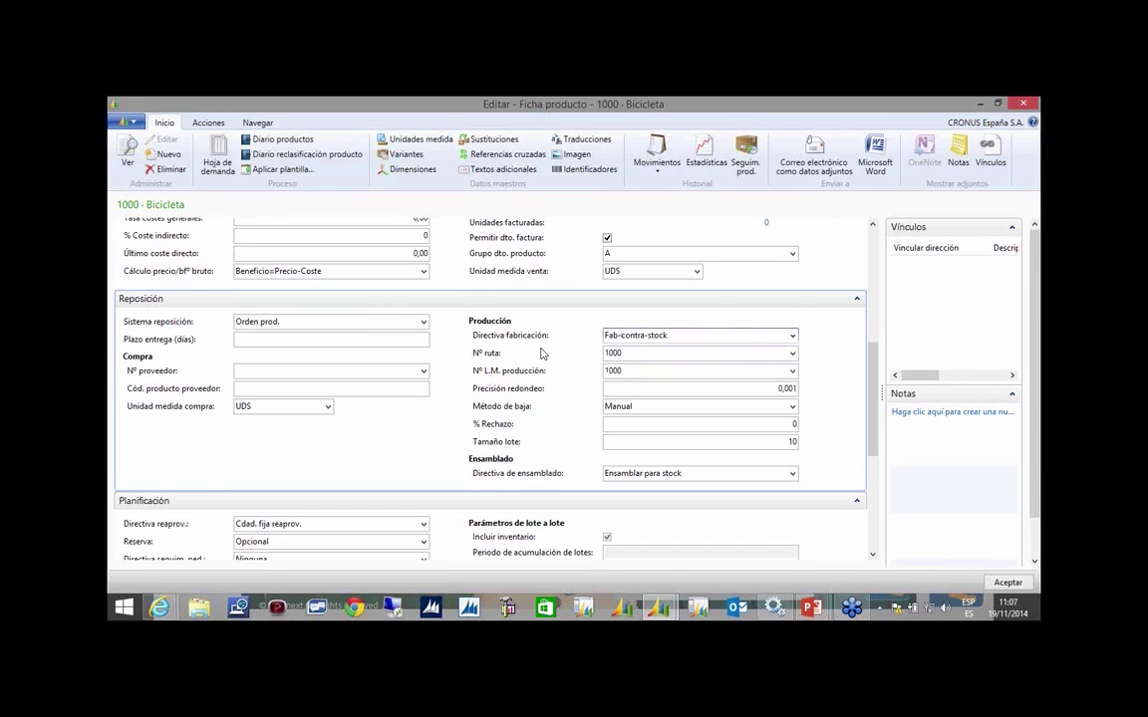
View the operations of route 1000 Bicicleta from the Nº ruta field's advanced list, then return to the product card.
{"action": "left_click", "coordinate": [793, 354]}
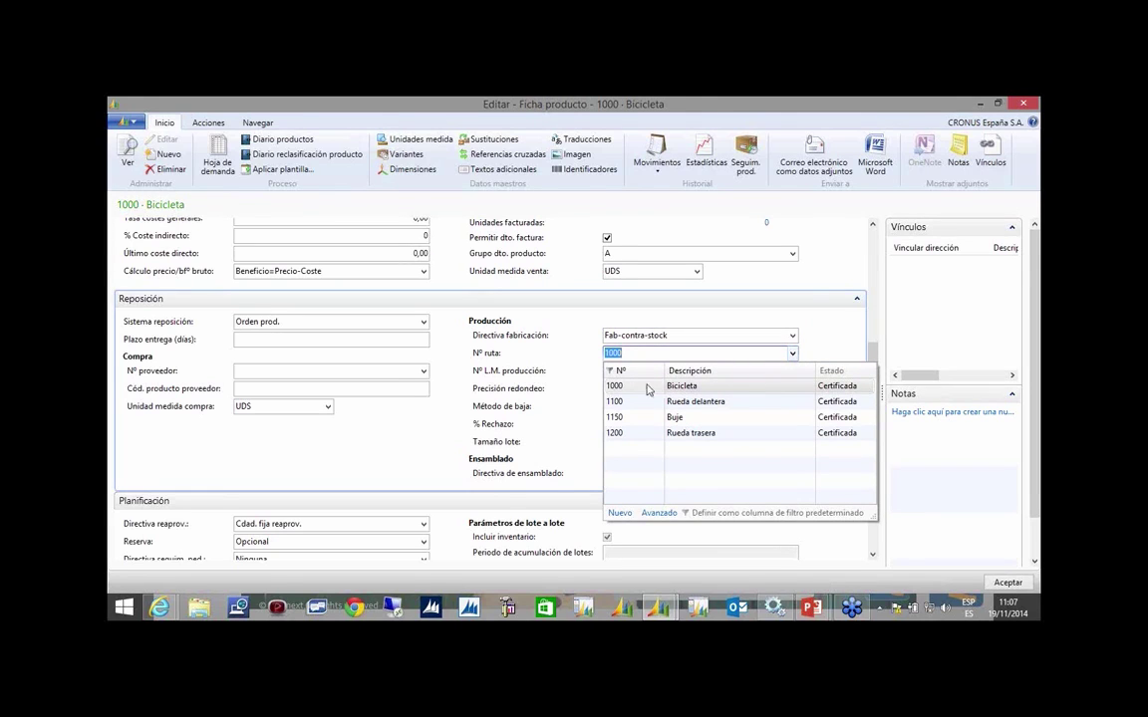
{"action": "left_click", "coordinate": [659, 512]}
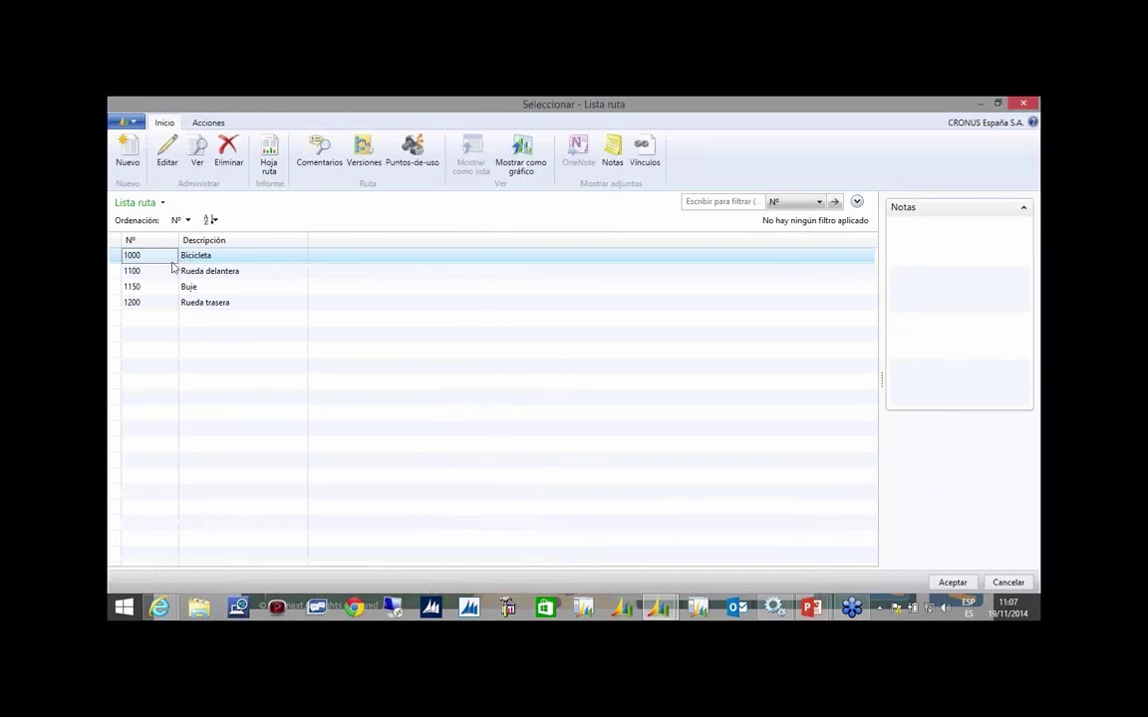
{"action": "left_click", "coordinate": [196, 159]}
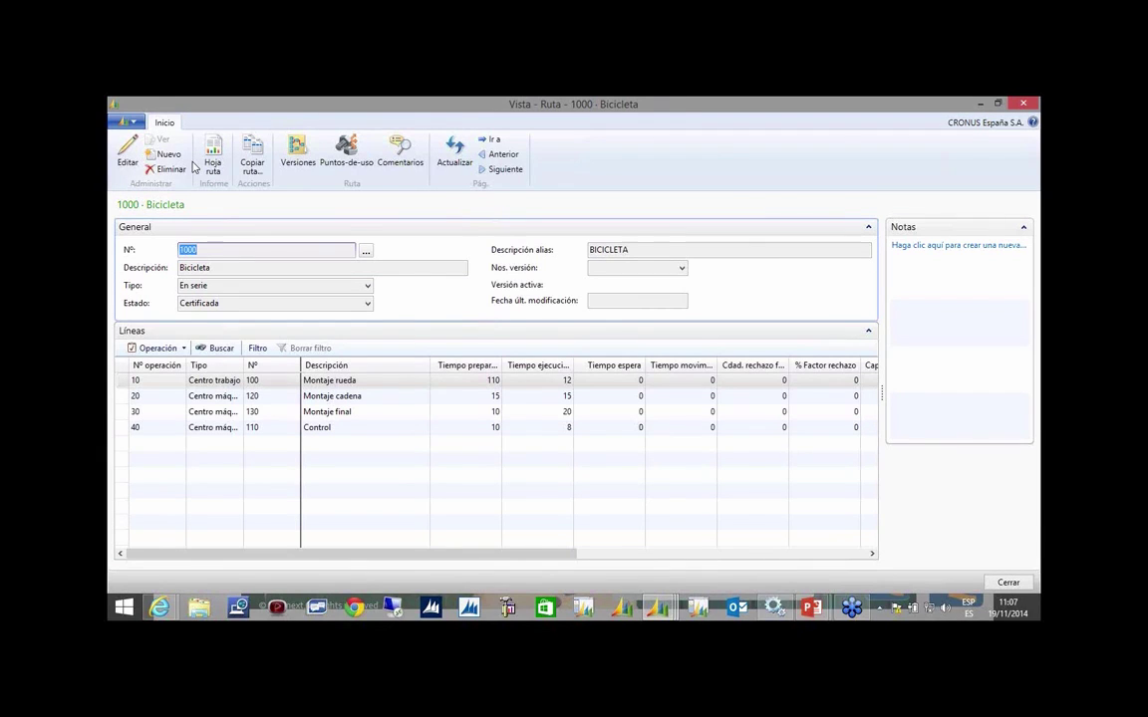
{"action": "key", "text": "Escape"}
{"action": "key", "text": "Return"}
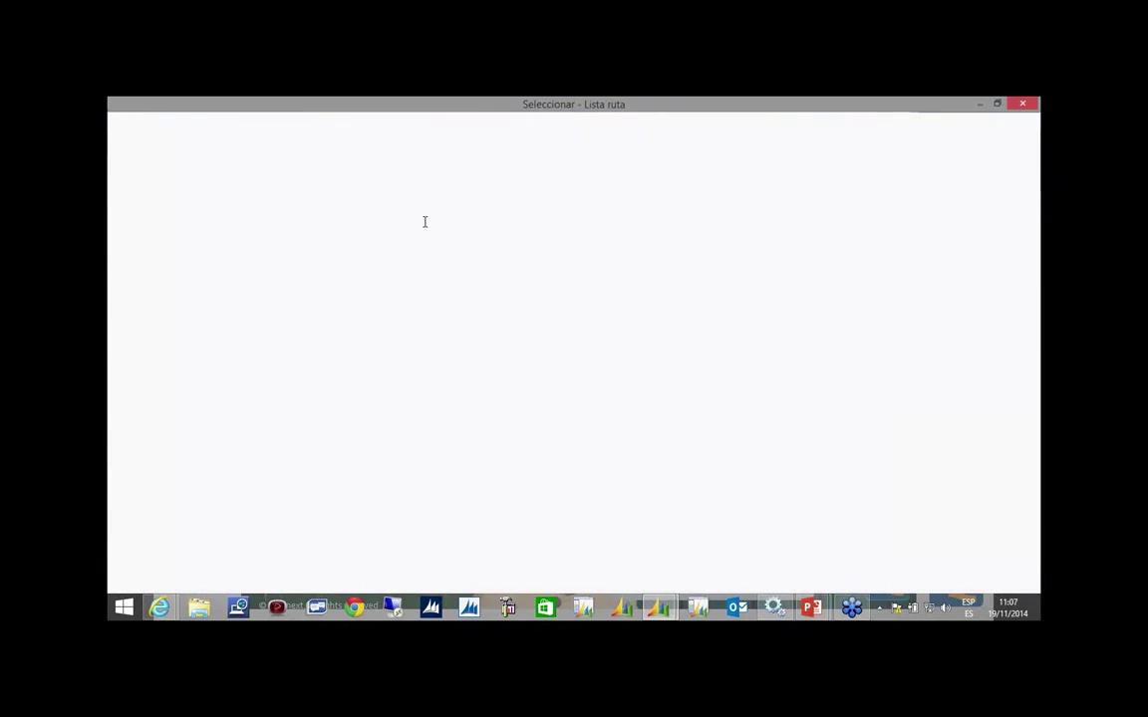
Open production BOM 1000 Bicicleta for viewing from the Nº L.M. producción field and maximize its window.
{"action": "left_click", "coordinate": [618, 371]}
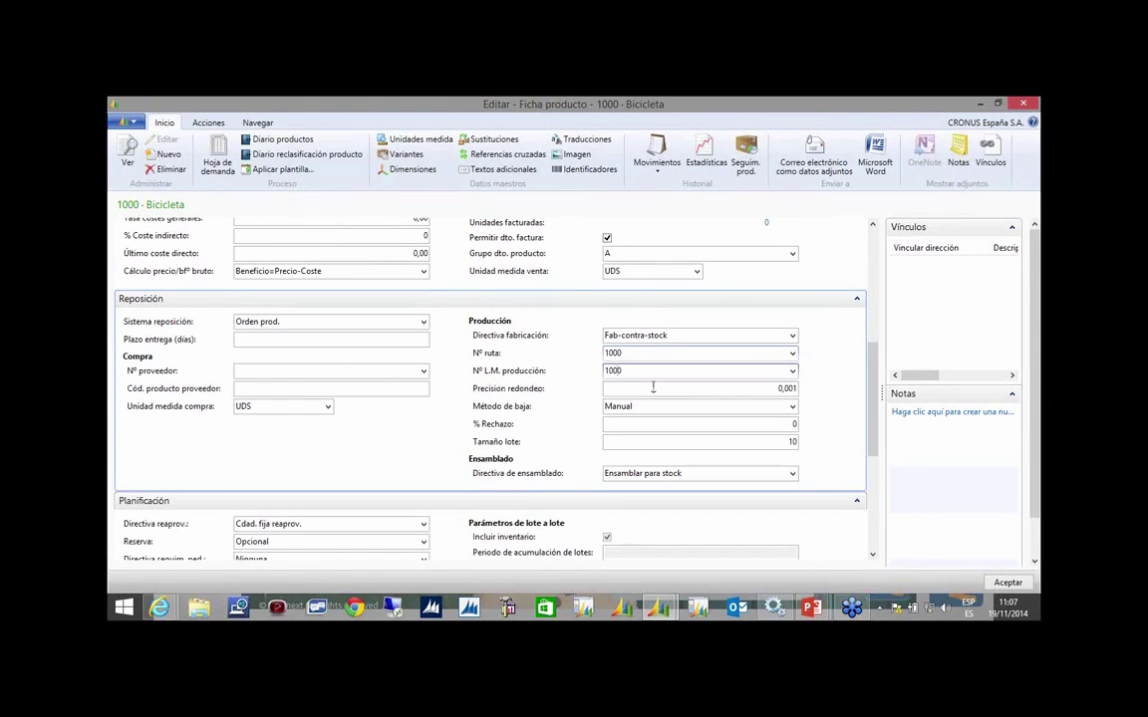
{"action": "left_click", "coordinate": [792, 371]}
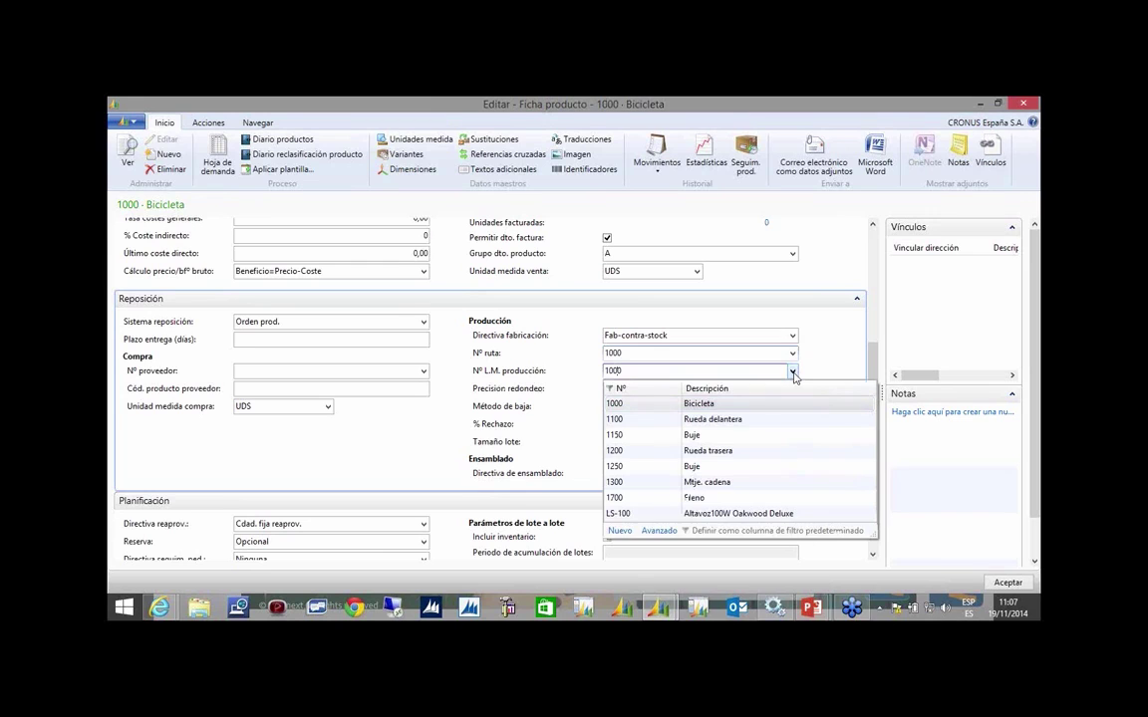
{"action": "left_click", "coordinate": [658, 531]}
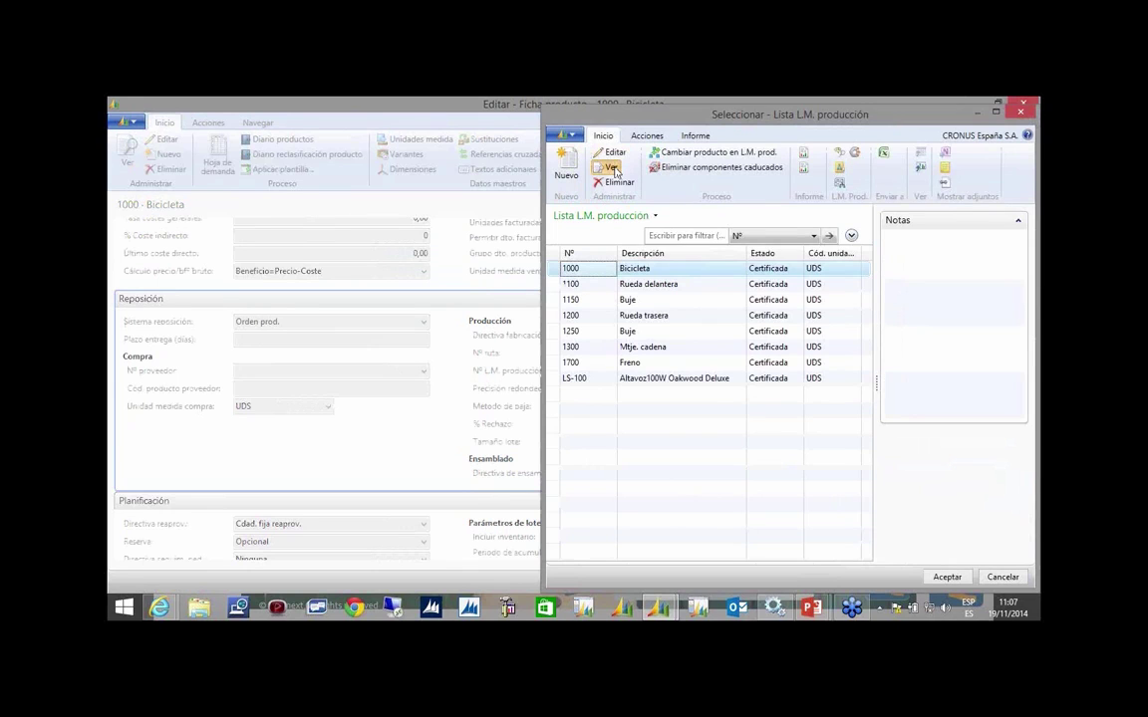
{"action": "left_click", "coordinate": [611, 168]}
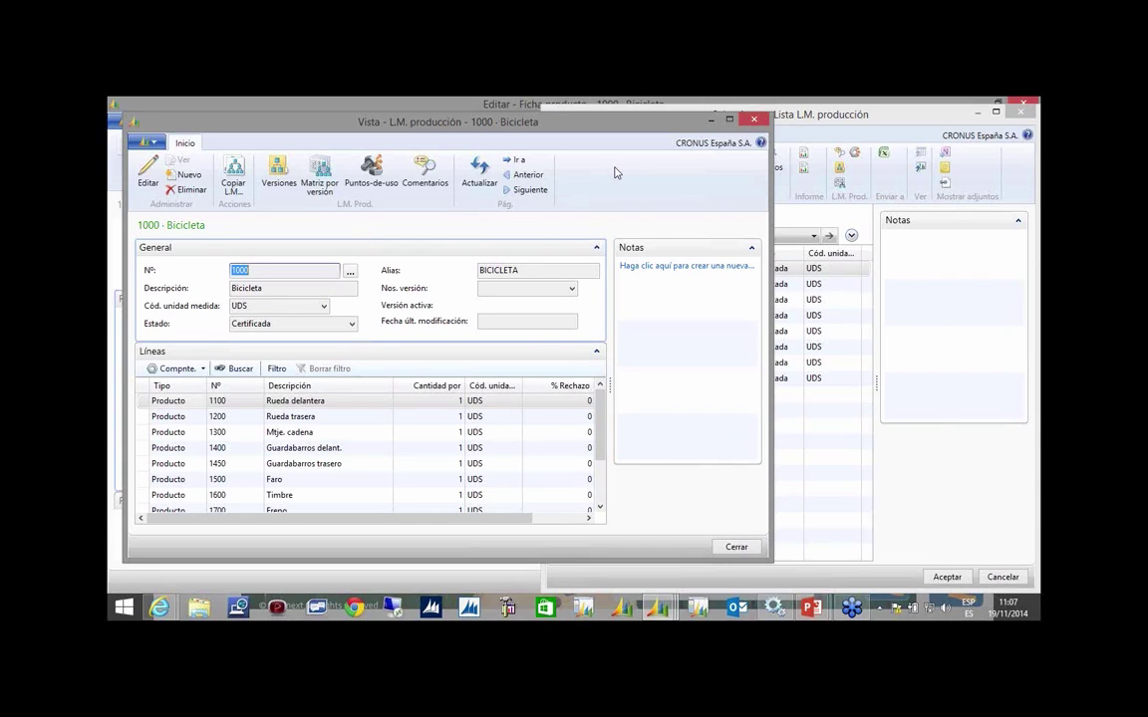
{"action": "left_click", "coordinate": [287, 306]}
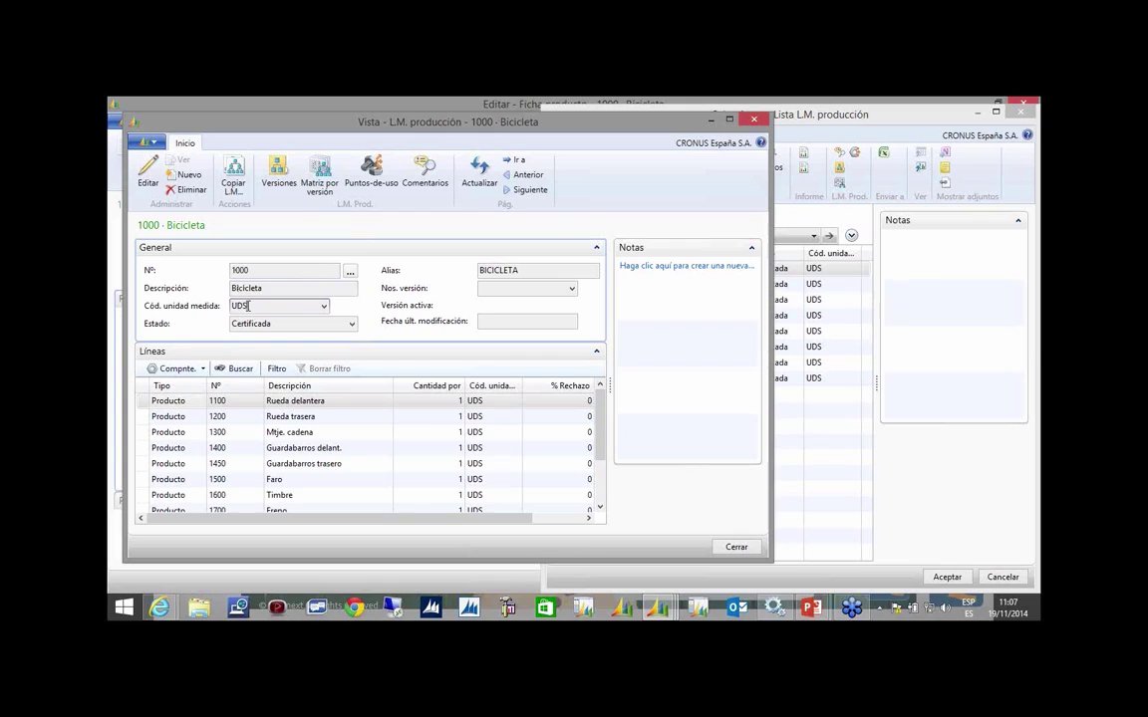
{"action": "double_click", "coordinate": [246, 306]}
{"action": "left_click", "coordinate": [729, 121]}
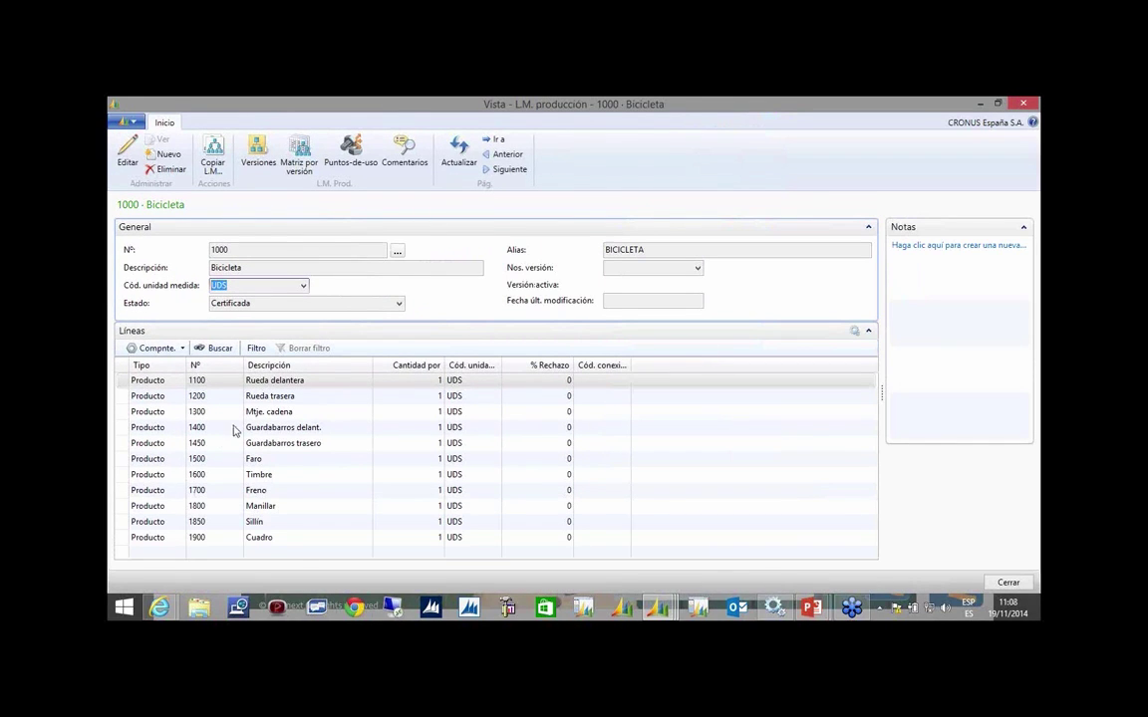
Add the columns Cód. variante, Longitud, Peso and Posición to the production BOM's component lines.
{"action": "right_click", "coordinate": [296, 369]}
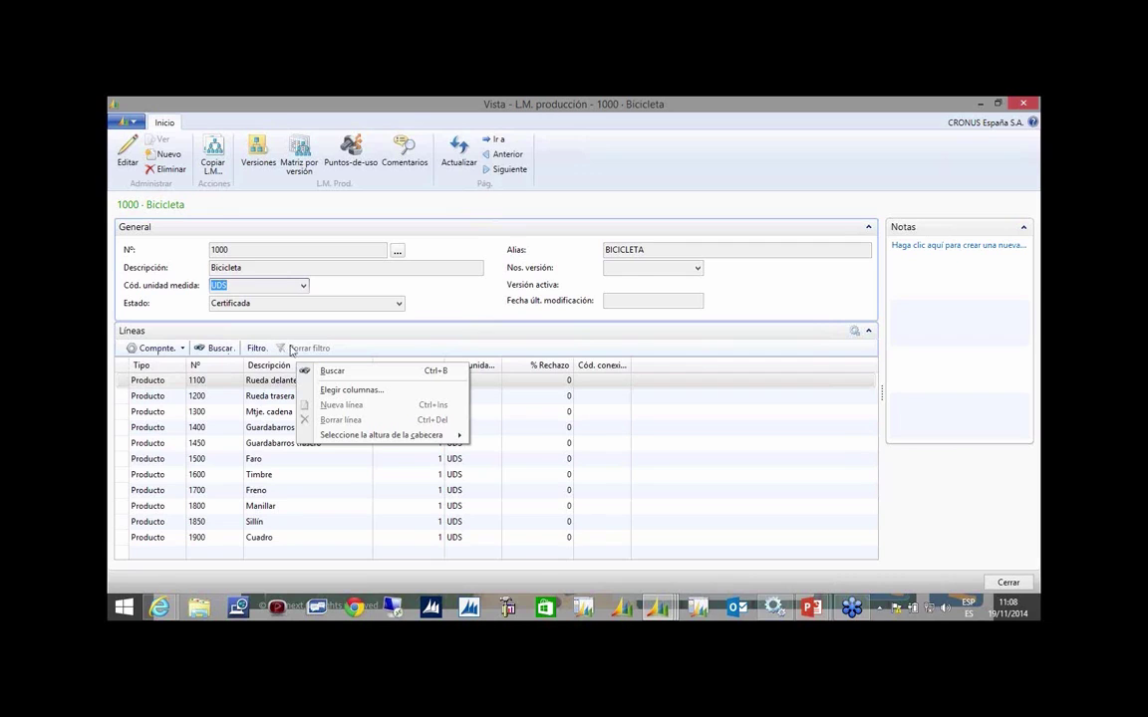
{"action": "left_click", "coordinate": [350, 392]}
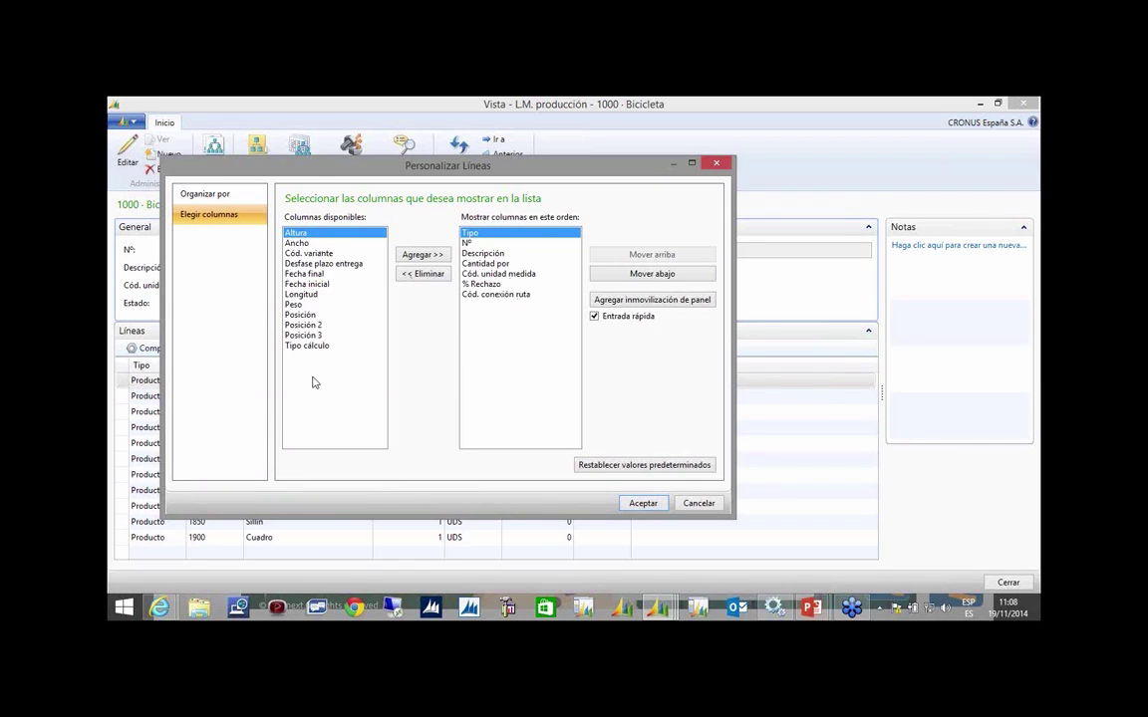
{"action": "left_click", "coordinate": [304, 253]}
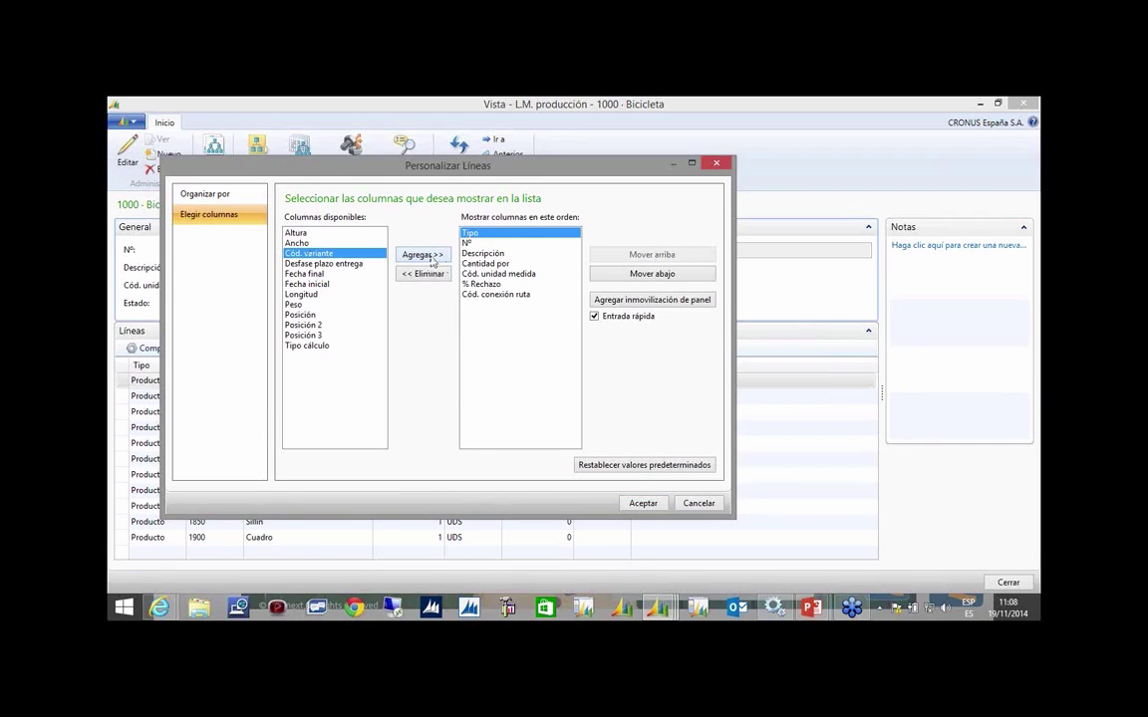
{"action": "left_click", "coordinate": [418, 255]}
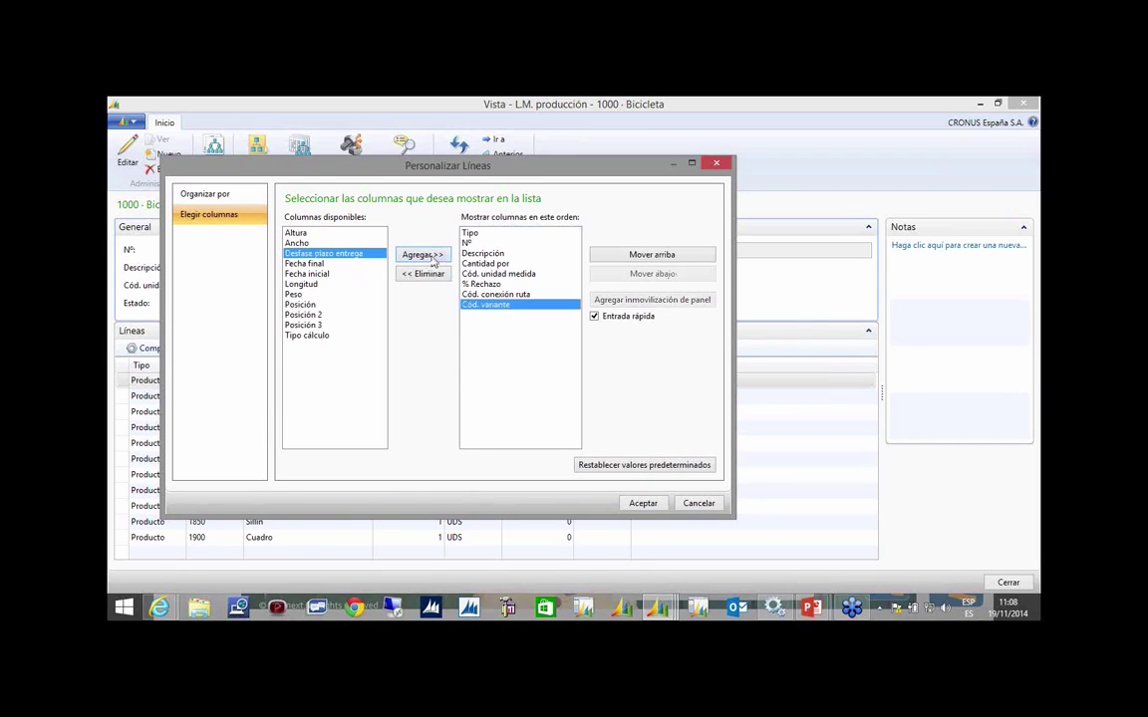
{"action": "left_click", "coordinate": [302, 284]}
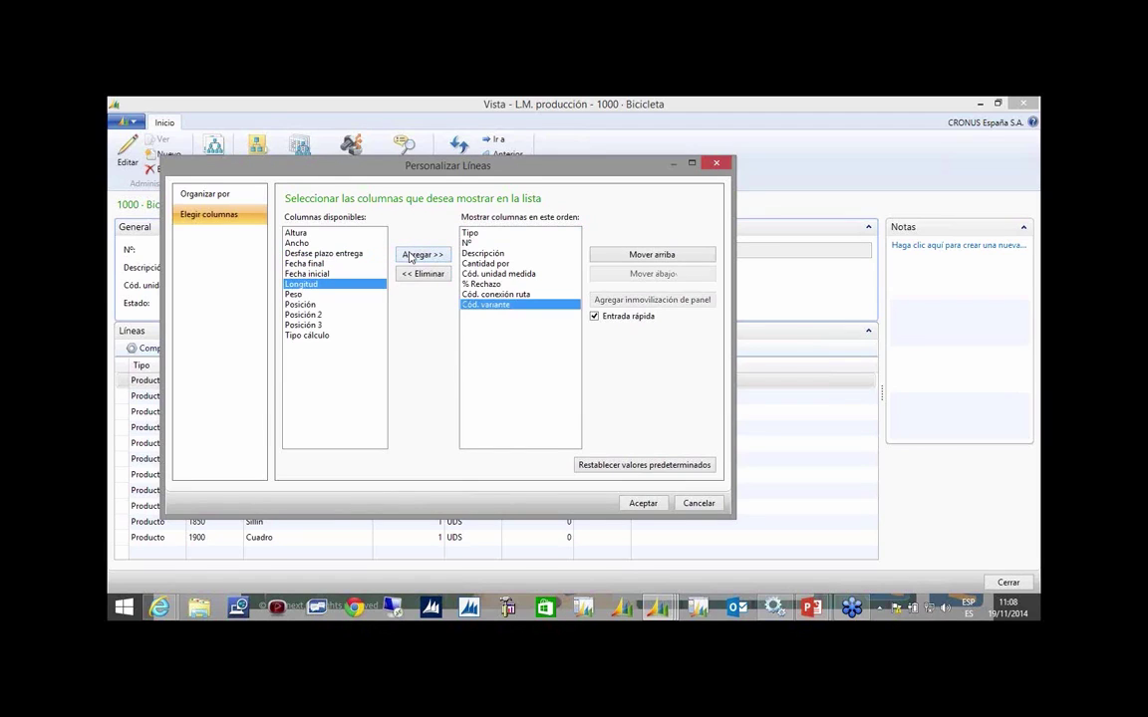
{"action": "left_click", "coordinate": [409, 256]}
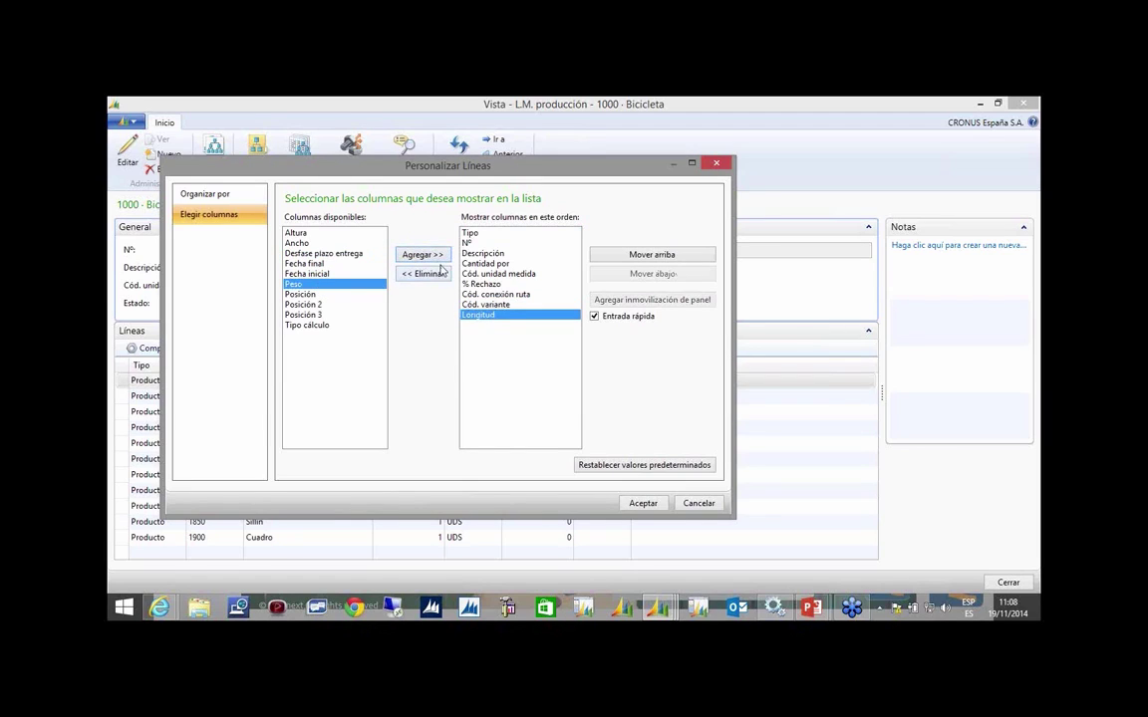
{"action": "left_click", "coordinate": [416, 255]}
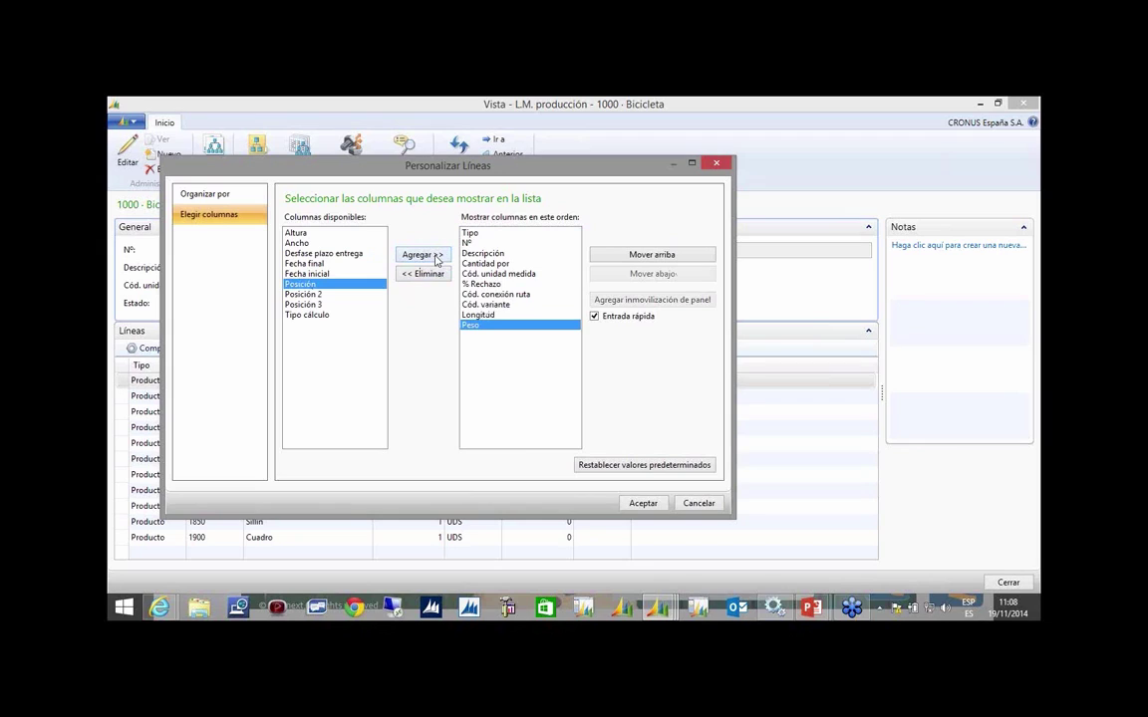
{"action": "left_click", "coordinate": [435, 257]}
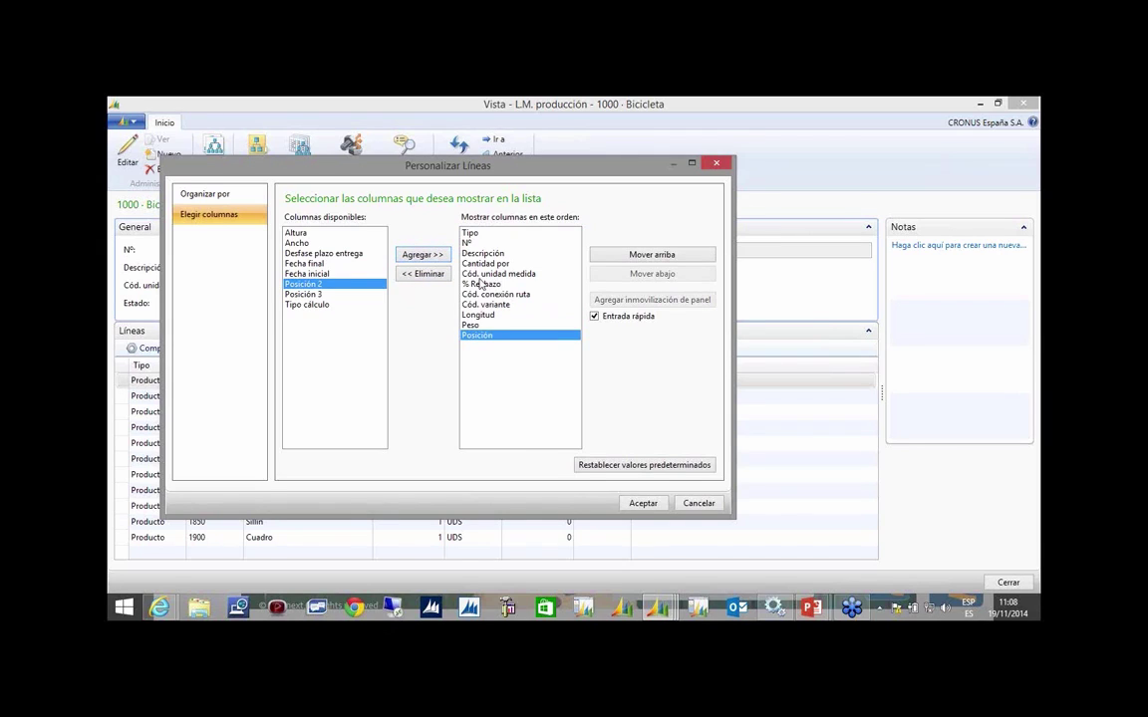
{"action": "left_click", "coordinate": [643, 505]}
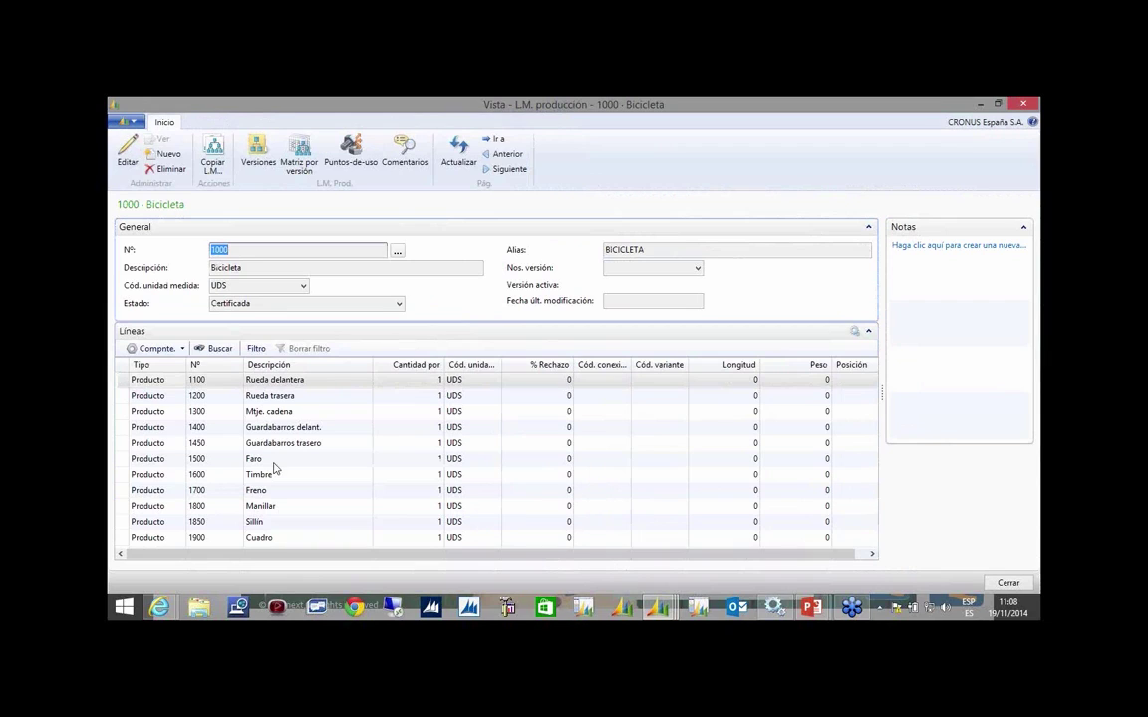
Inspect the Tipo field of the Rueda delantera line and the Estado options of the production BOM without changing them.
{"action": "left_click", "coordinate": [180, 386]}
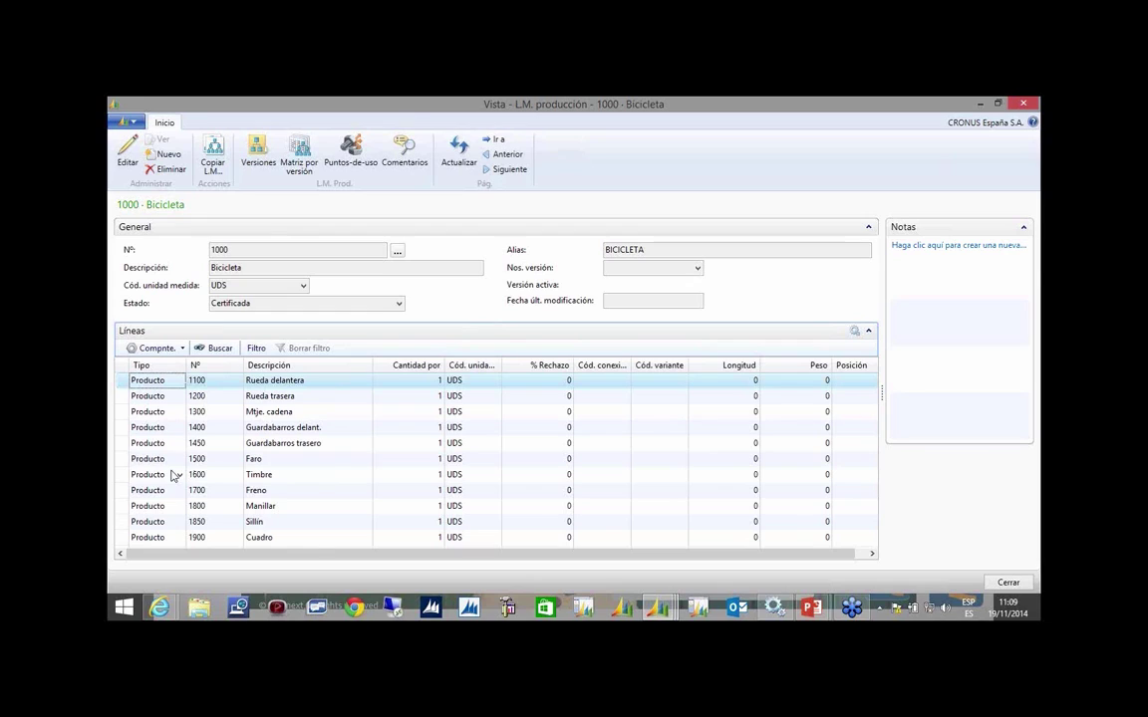
{"action": "left_click", "coordinate": [158, 385]}
{"action": "left_click", "coordinate": [160, 385]}
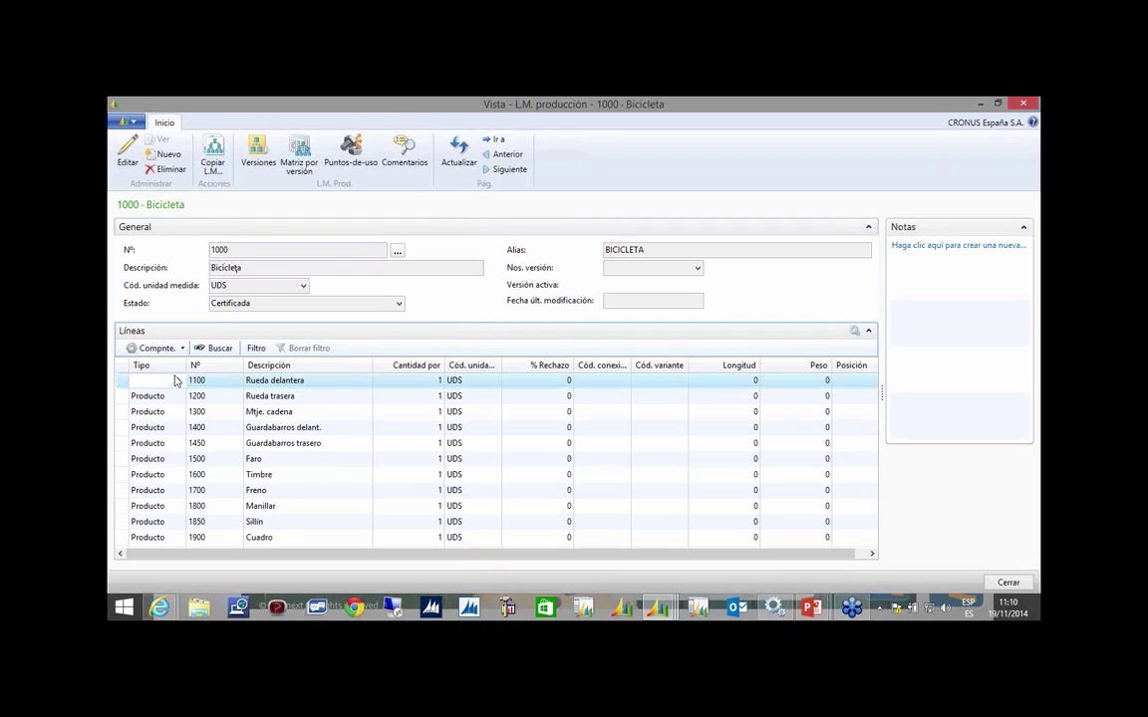
{"action": "left_click", "coordinate": [175, 381]}
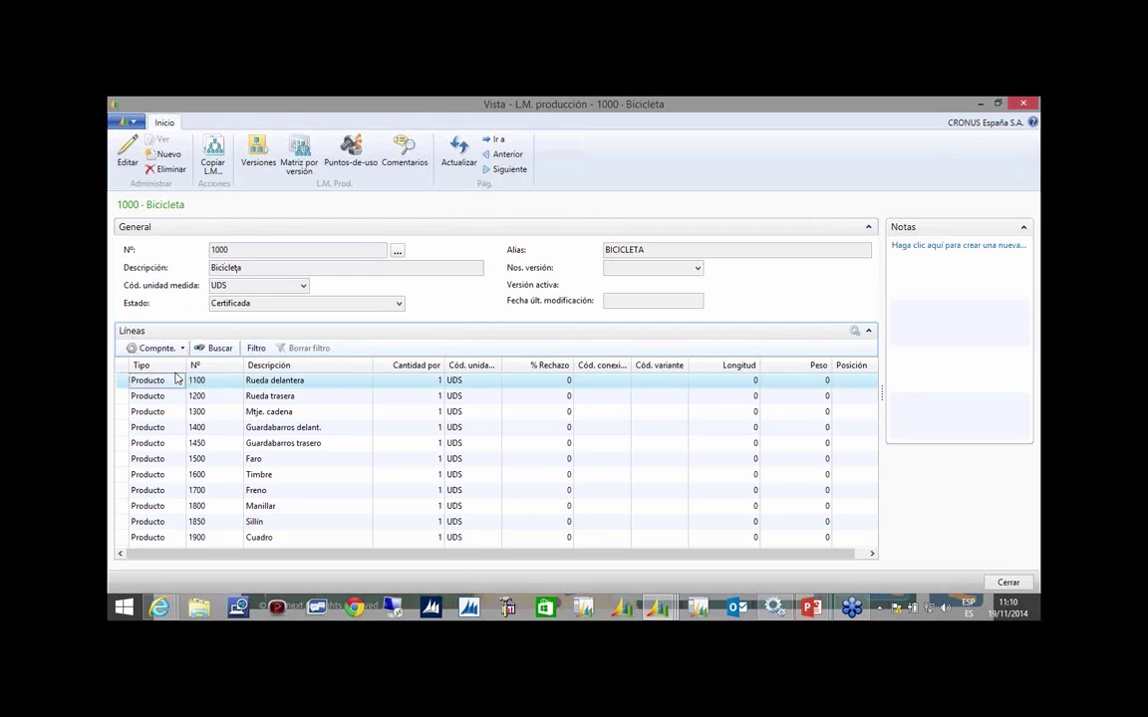
{"action": "left_click", "coordinate": [397, 307]}
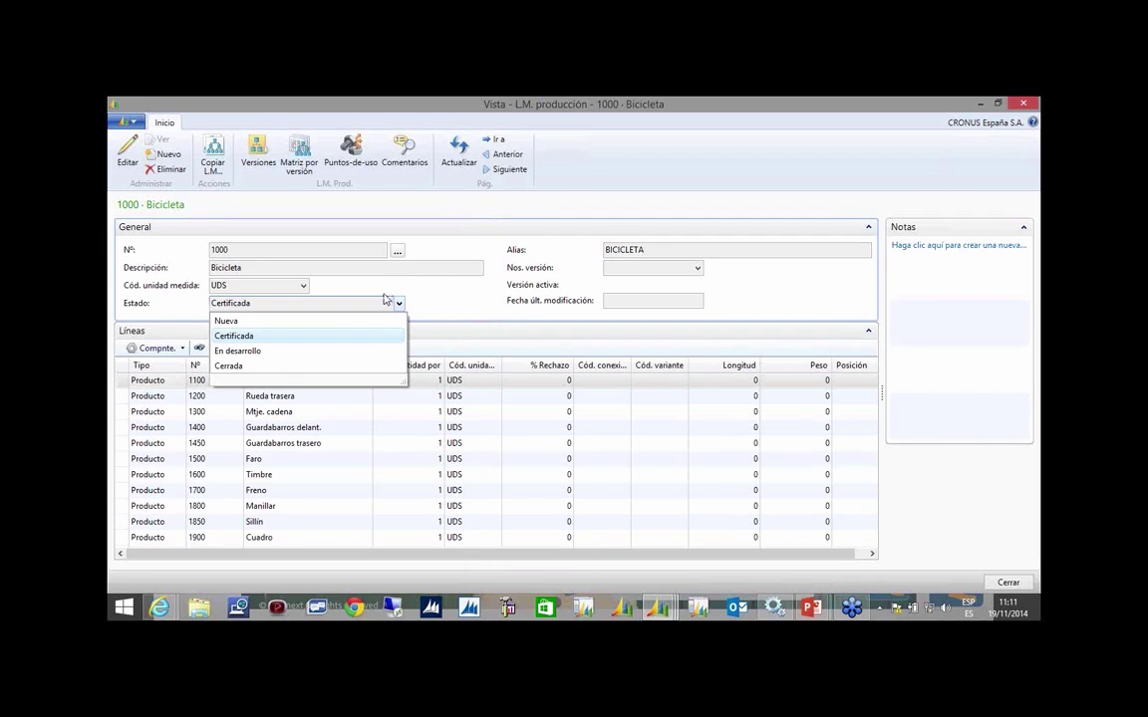
View the version list of the Bicicleta production BOM, then close it without creating a version.
{"action": "left_click", "coordinate": [261, 151]}
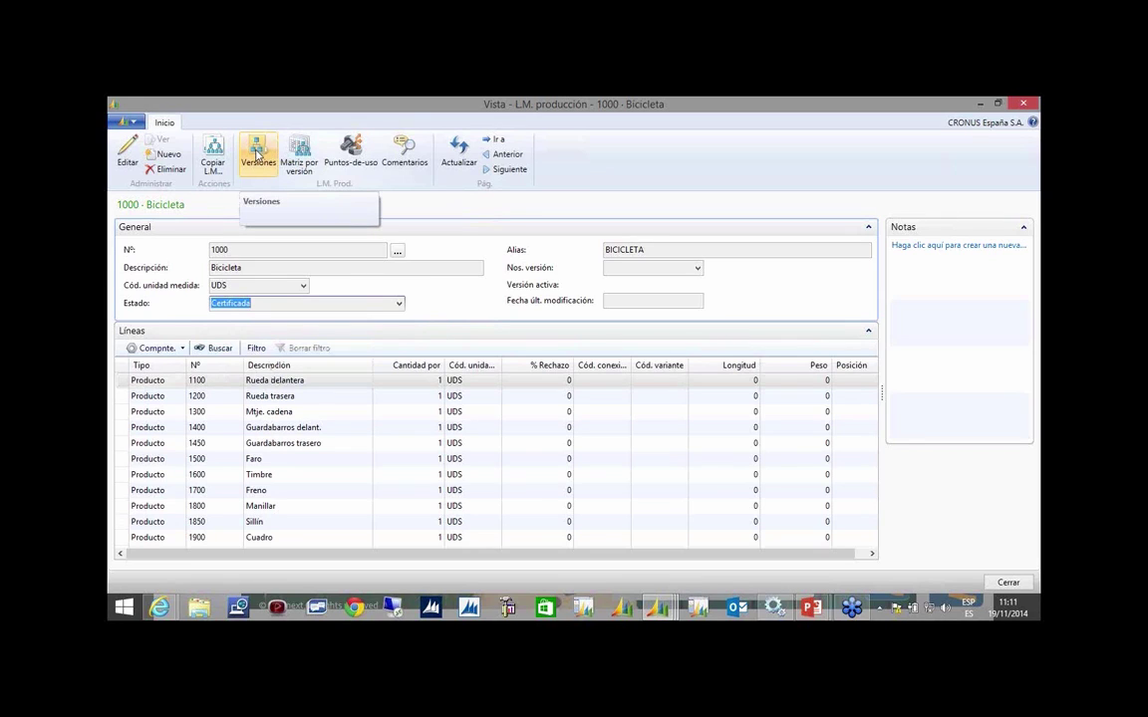
{"action": "left_click", "coordinate": [256, 152]}
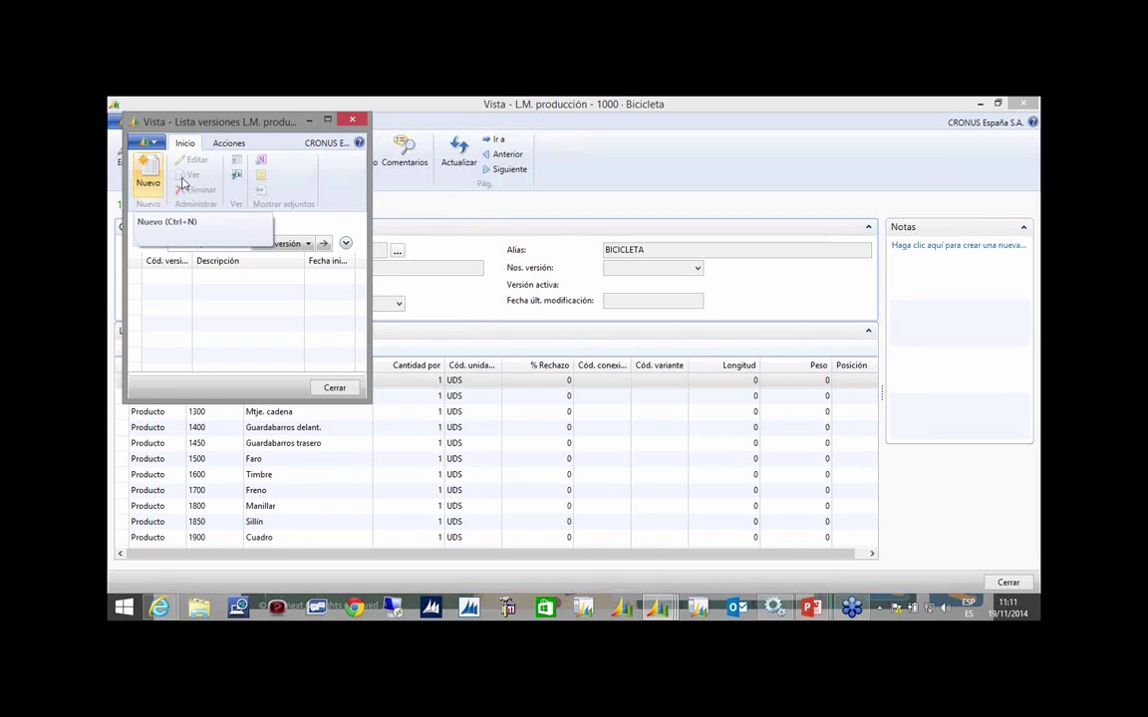
{"action": "left_click", "coordinate": [350, 120]}
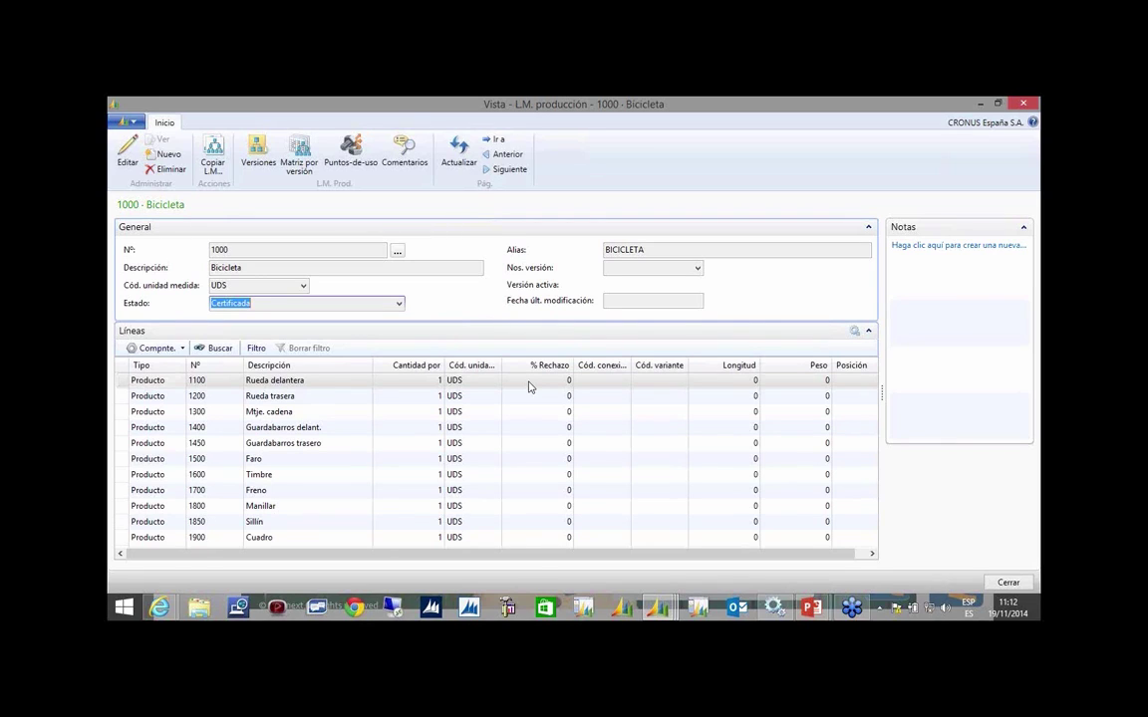
View the Cód. conexión ruta options for the Rueda delantera line, then close the production BOM without choosing one.
{"action": "left_click", "coordinate": [625, 383]}
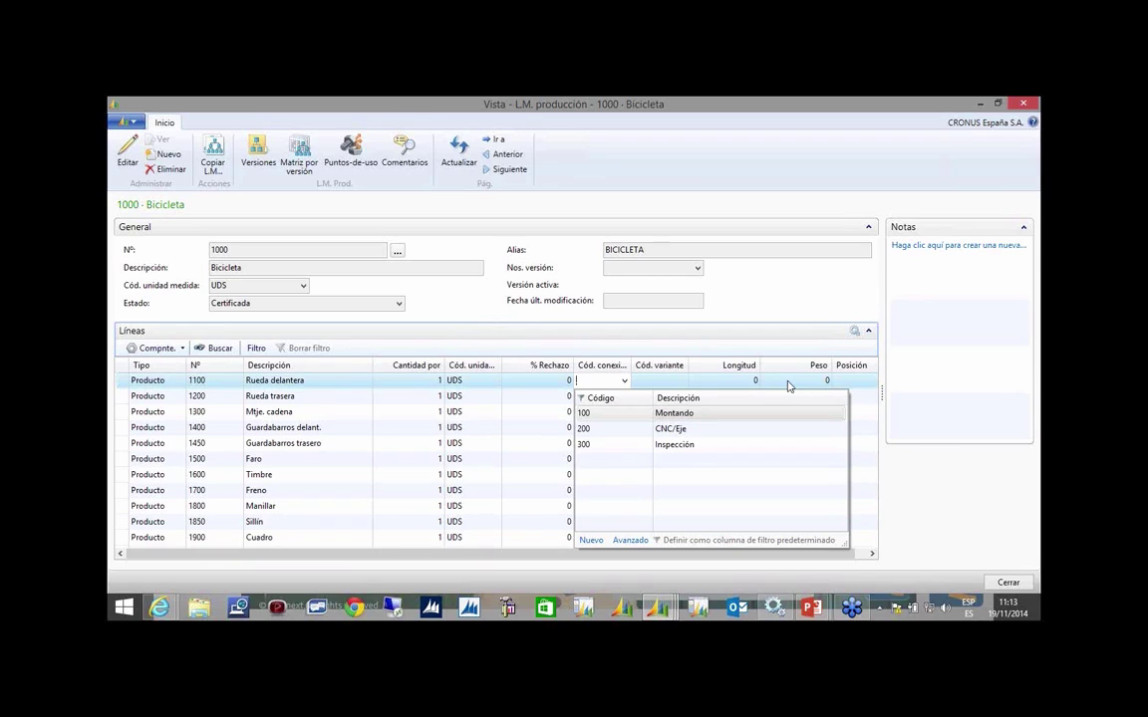
{"action": "left_click", "coordinate": [1027, 108]}
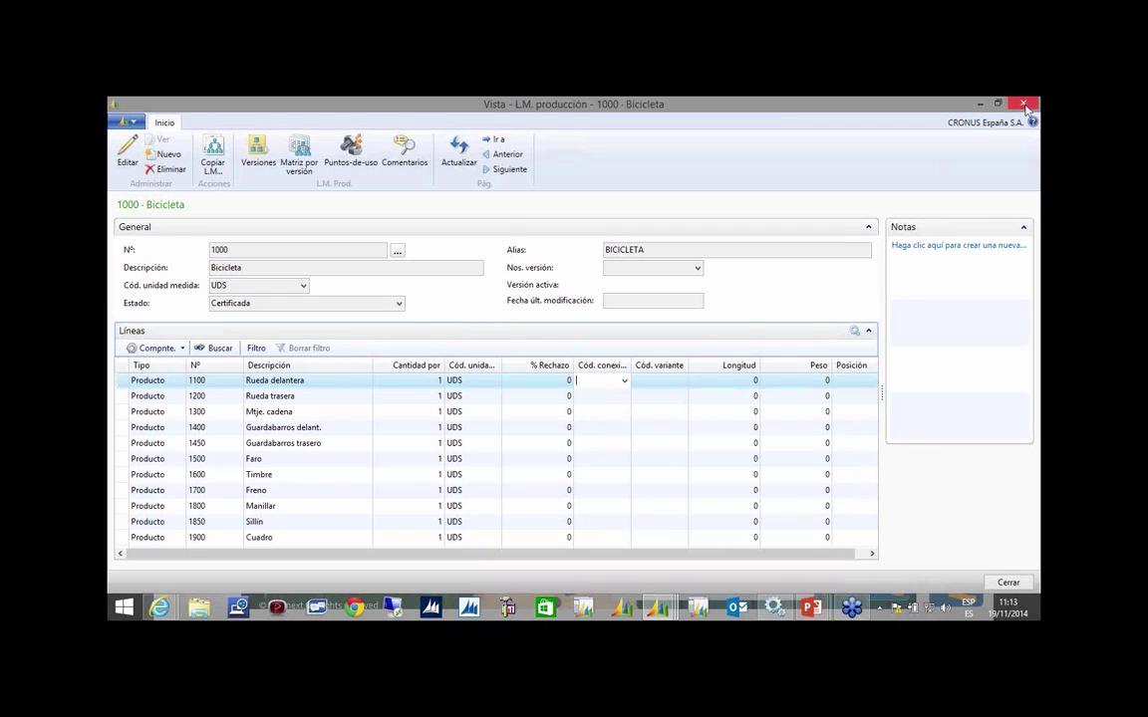
{"action": "left_click", "coordinate": [1025, 104]}
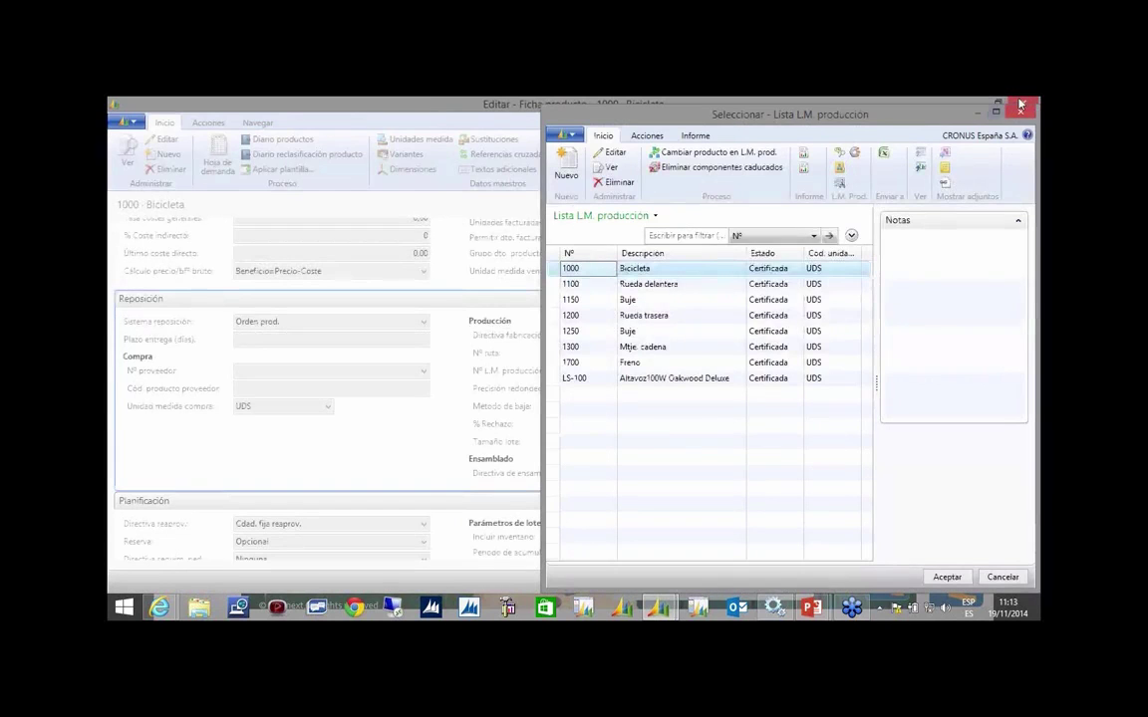
Leave the production BOM list and open the Bicicleta route assigned in Nº ruta for viewing.
{"action": "left_click", "coordinate": [1020, 105]}
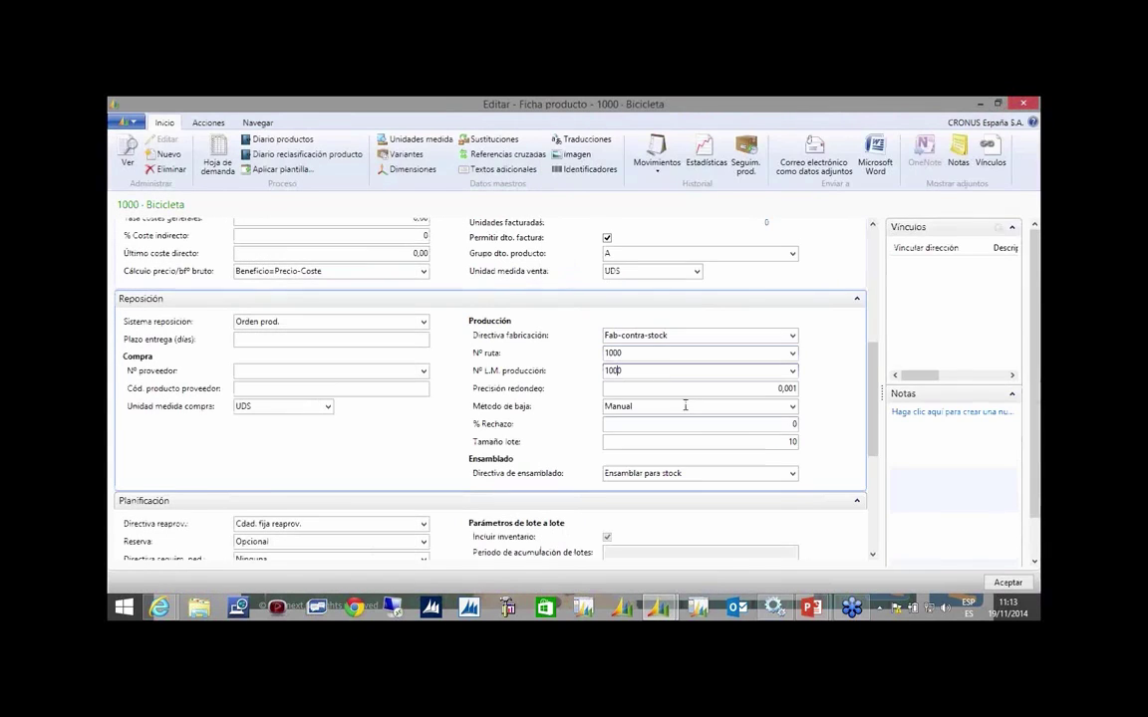
{"action": "left_click", "coordinate": [660, 353]}
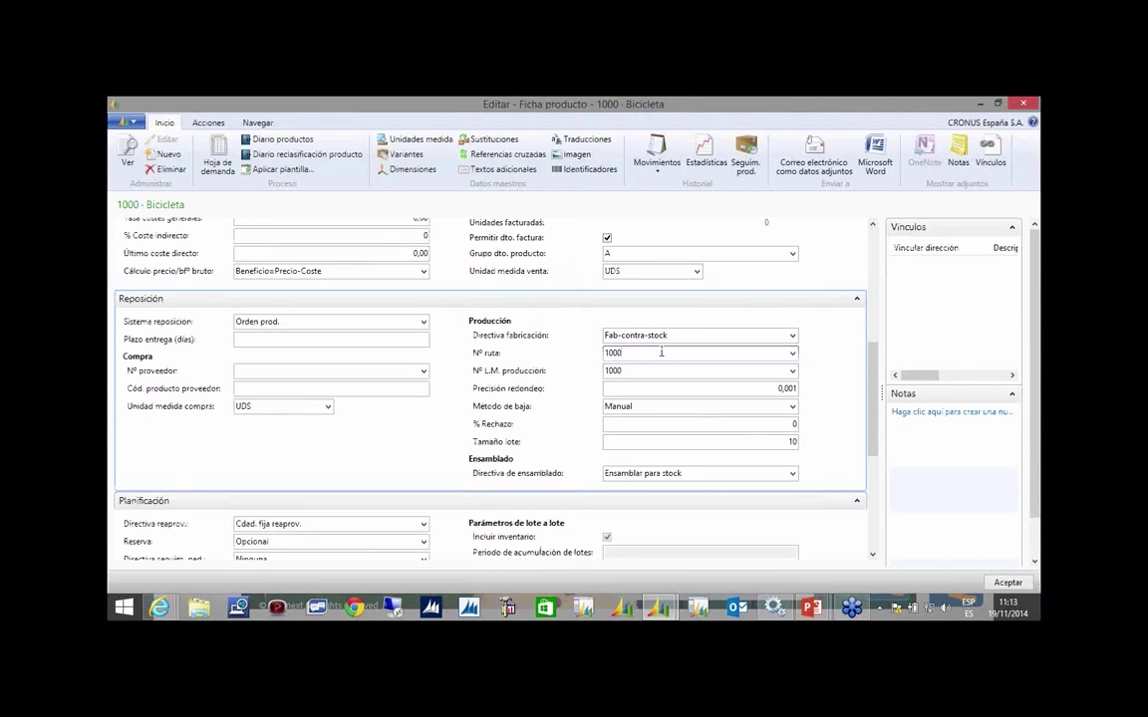
{"action": "left_click", "coordinate": [794, 354]}
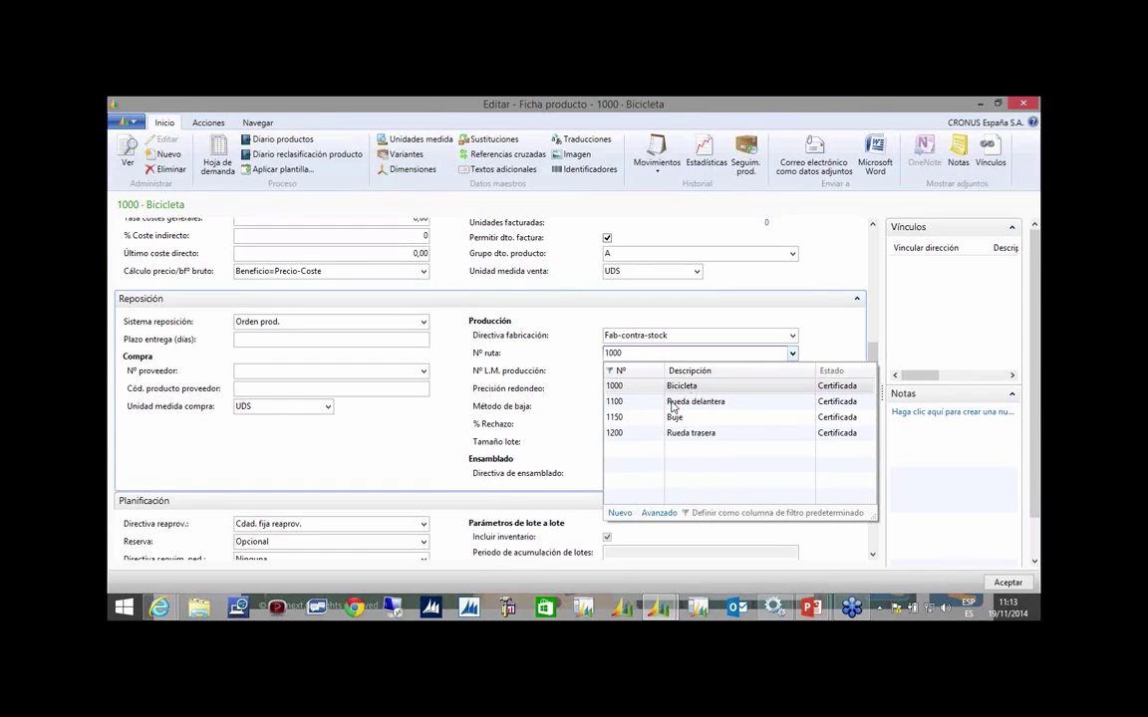
{"action": "left_click", "coordinate": [657, 514]}
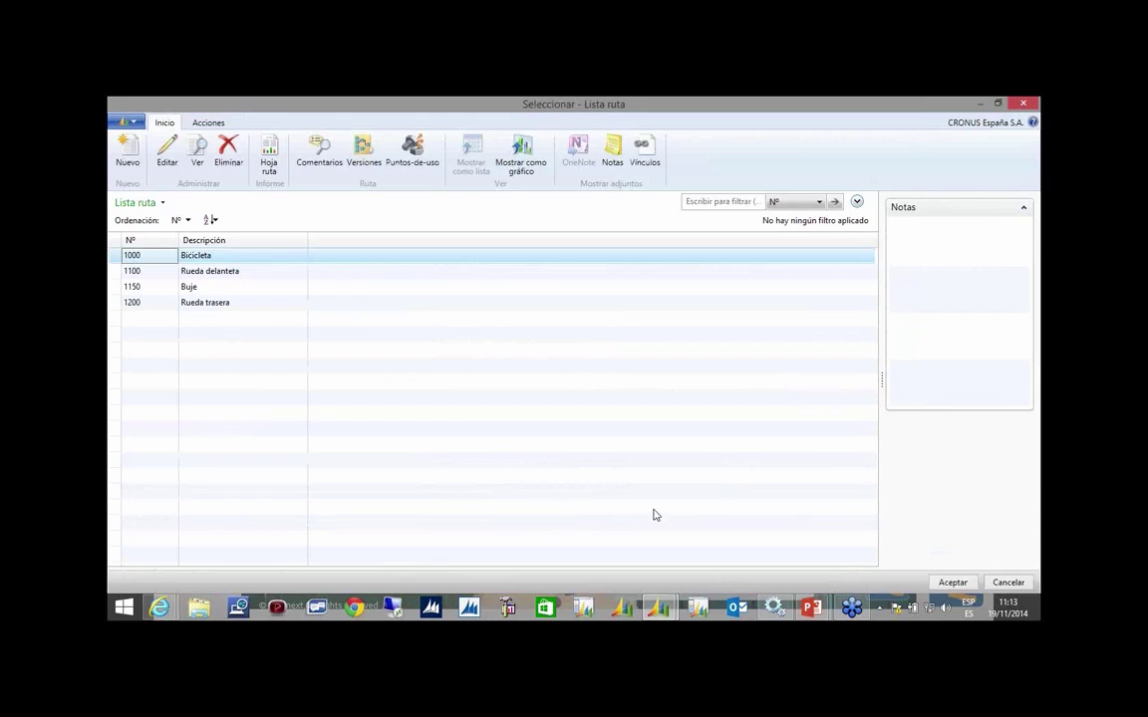
{"action": "left_click", "coordinate": [196, 150]}
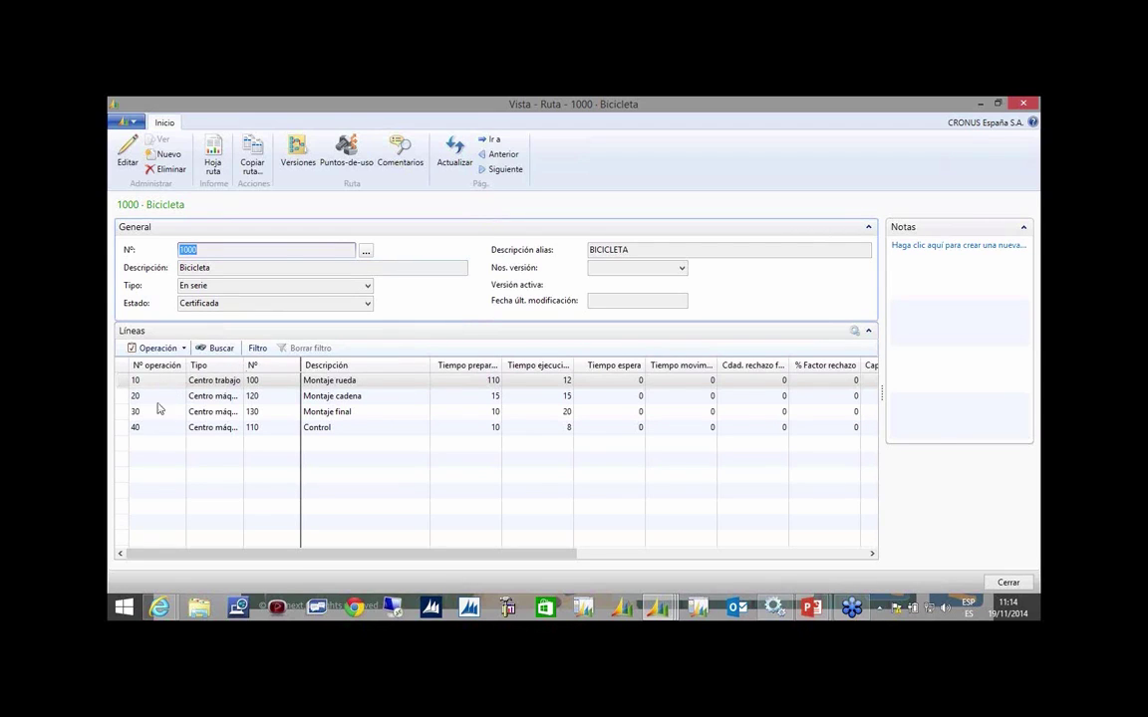
Widen the Tipo column and examine the Bicicleta route's operations, centres and times, then close the route and route list without choosing one.
{"action": "left_click_drag", "start_coordinate": [240, 363], "coordinate": [268, 364]}
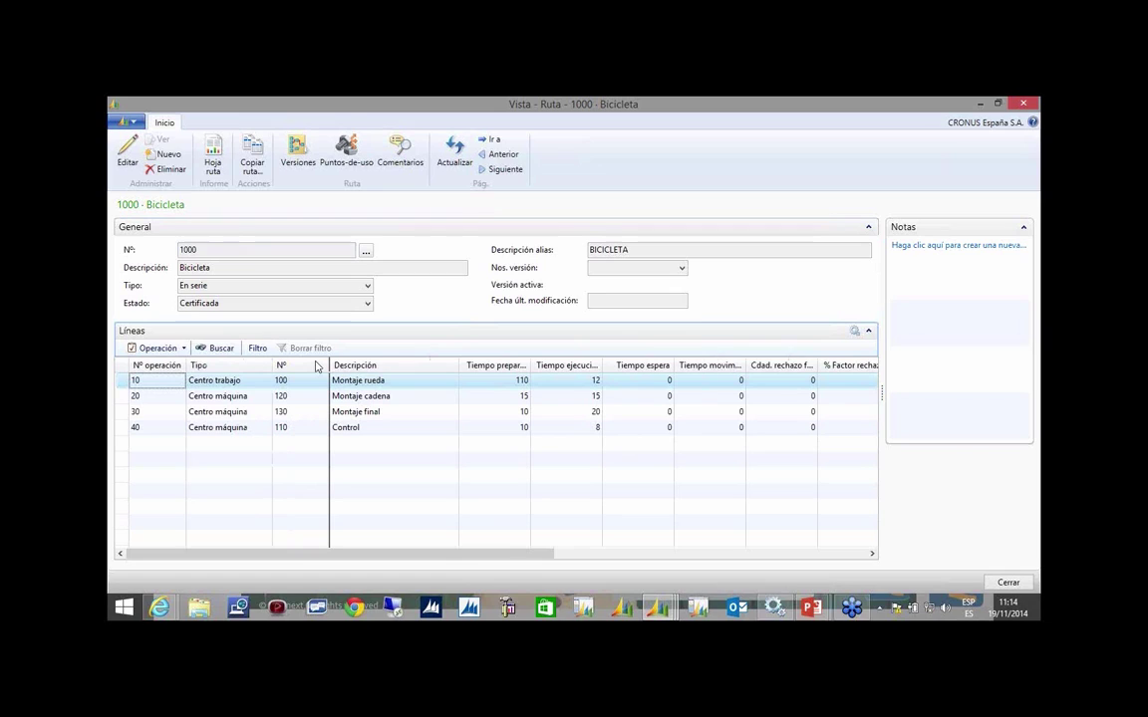
{"action": "left_click", "coordinate": [283, 396]}
{"action": "left_click", "coordinate": [289, 417]}
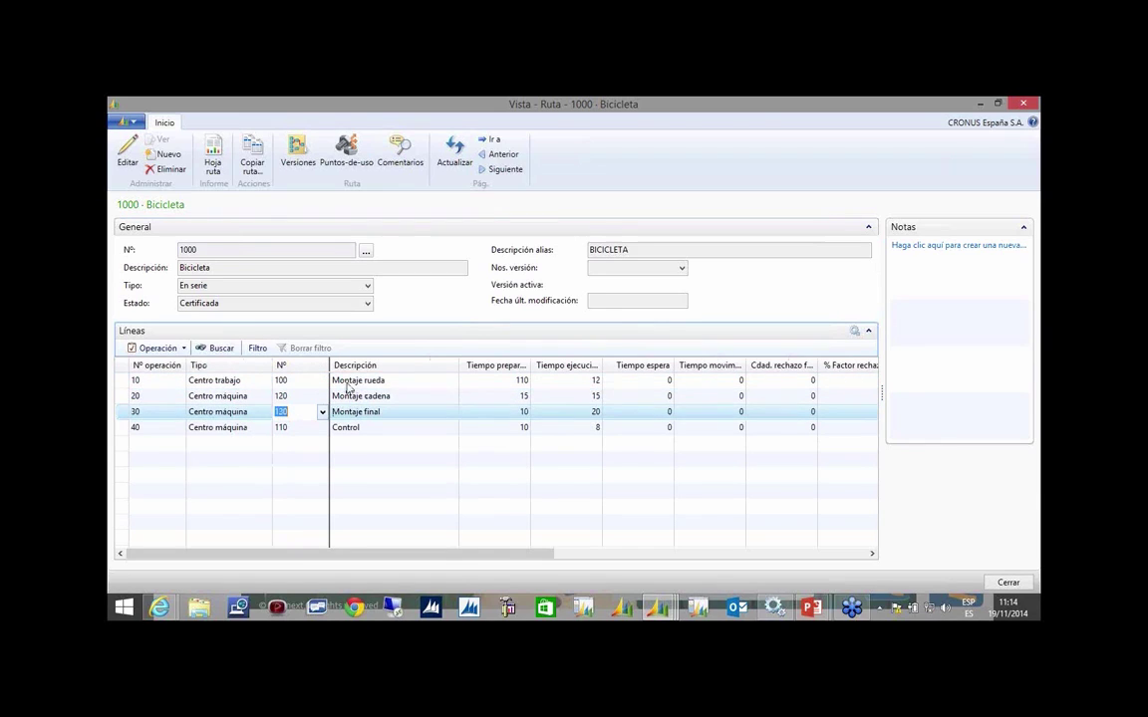
{"action": "left_click", "coordinate": [366, 381]}
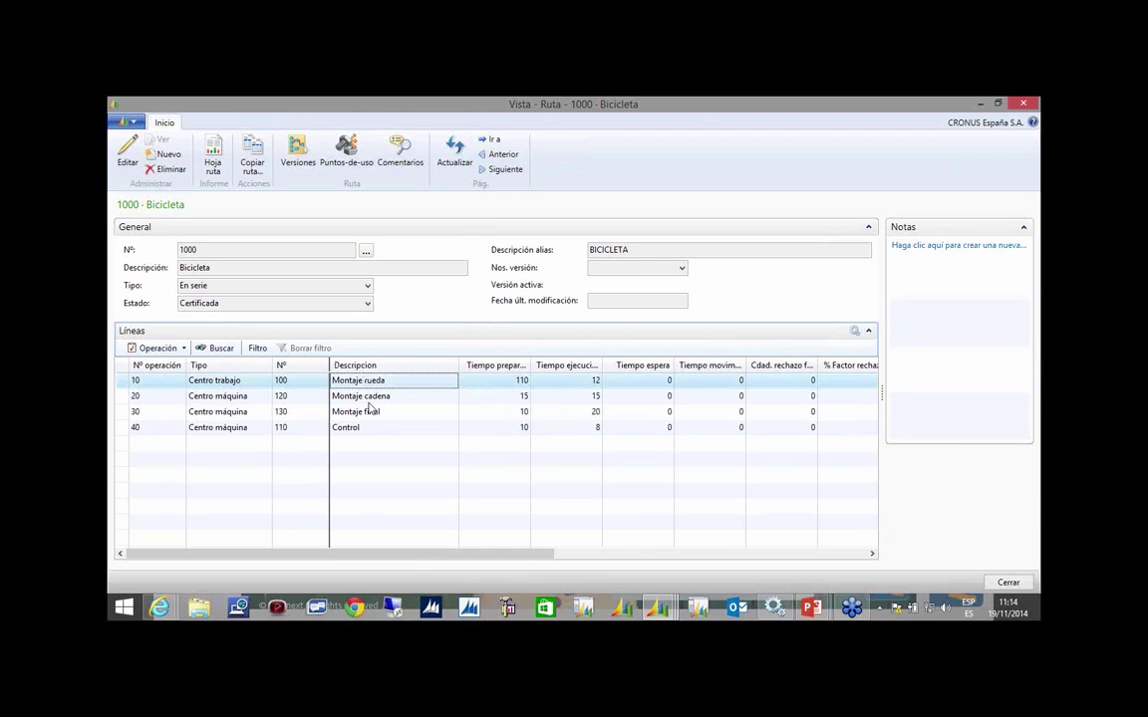
{"action": "key", "text": "Down"}
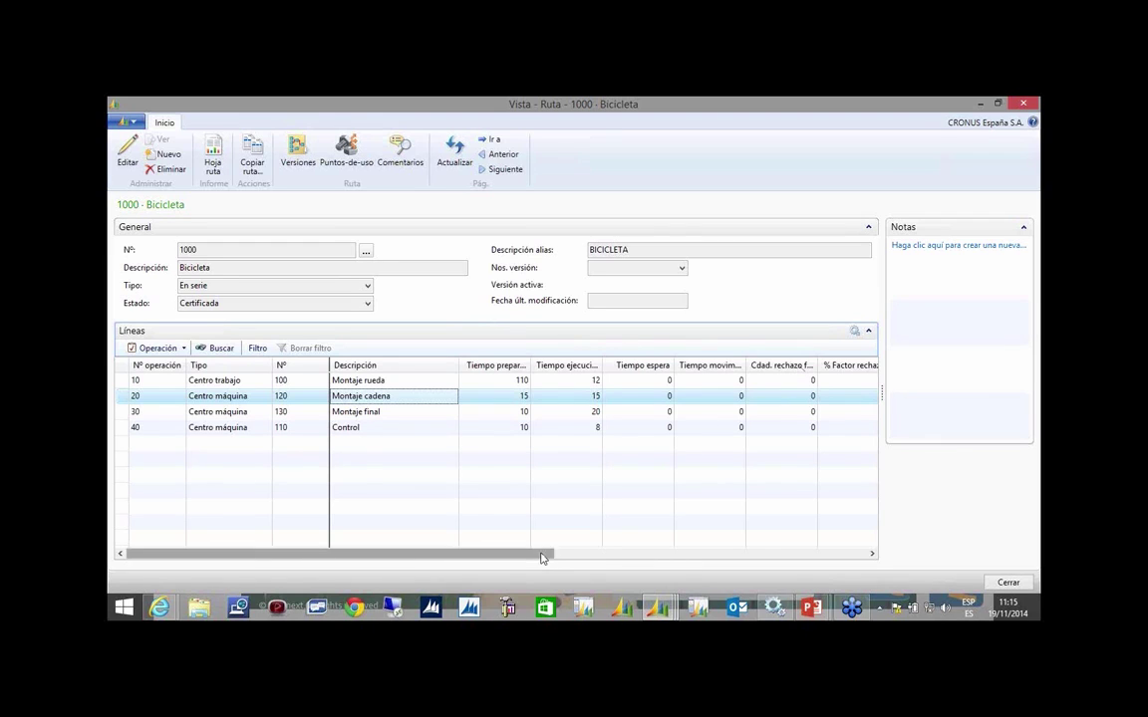
{"action": "left_click_drag", "start_coordinate": [552, 555], "coordinate": [671, 564]}
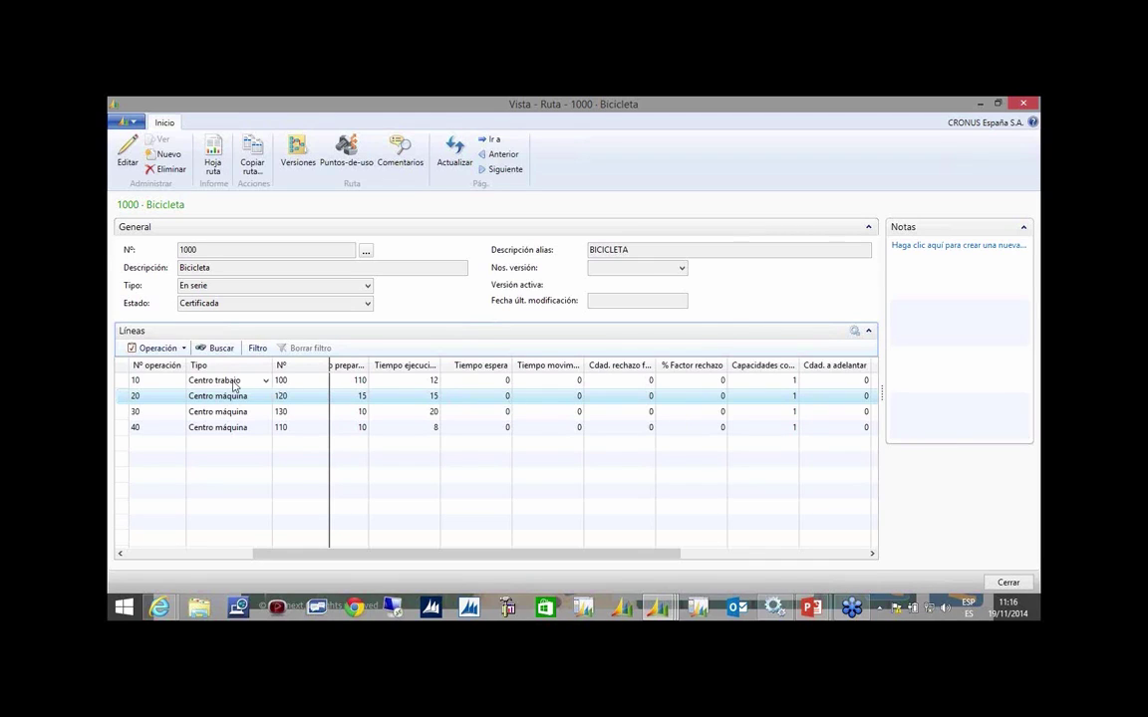
{"action": "left_click", "coordinate": [1024, 103]}
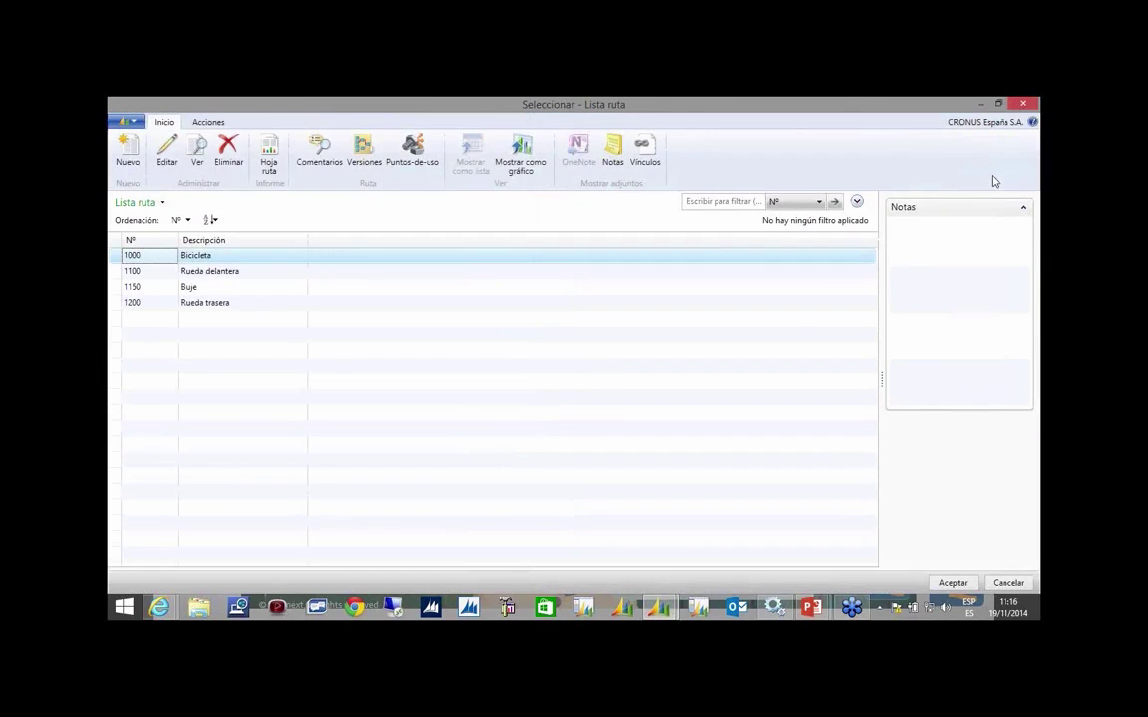
{"action": "left_click", "coordinate": [1021, 105]}
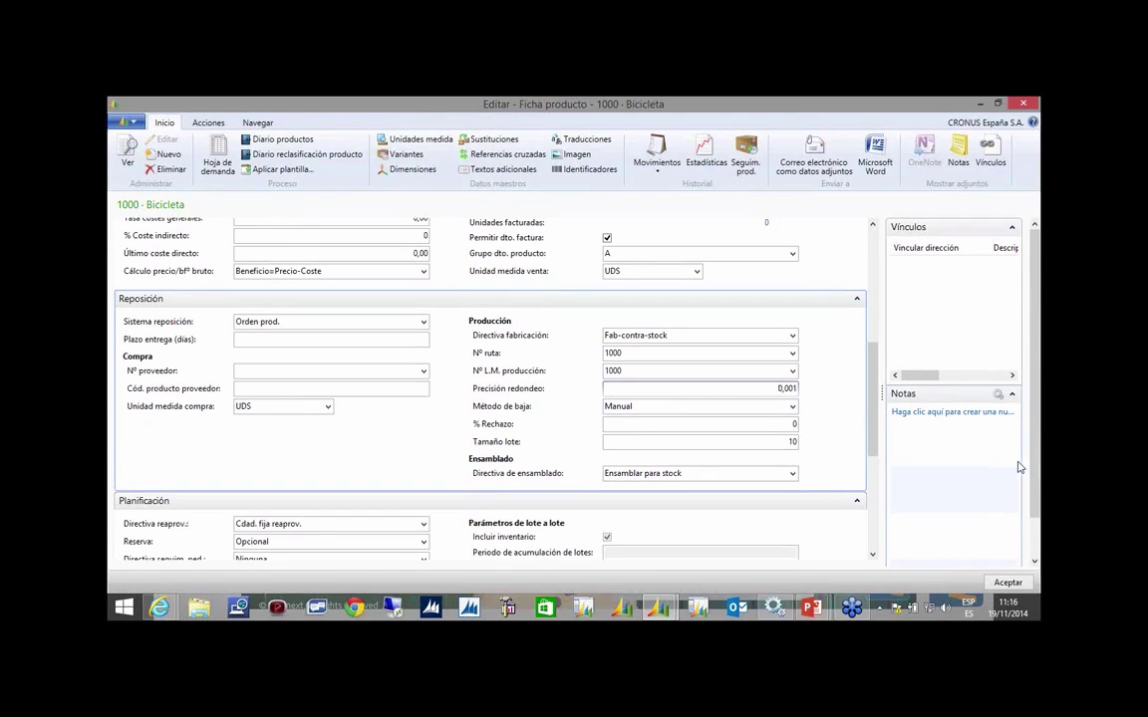
View the Directiva reaprov. options in the Bicicleta card's Planificación section without changing the policy.
{"action": "left_click_drag", "start_coordinate": [1036, 466], "coordinate": [1035, 498]}
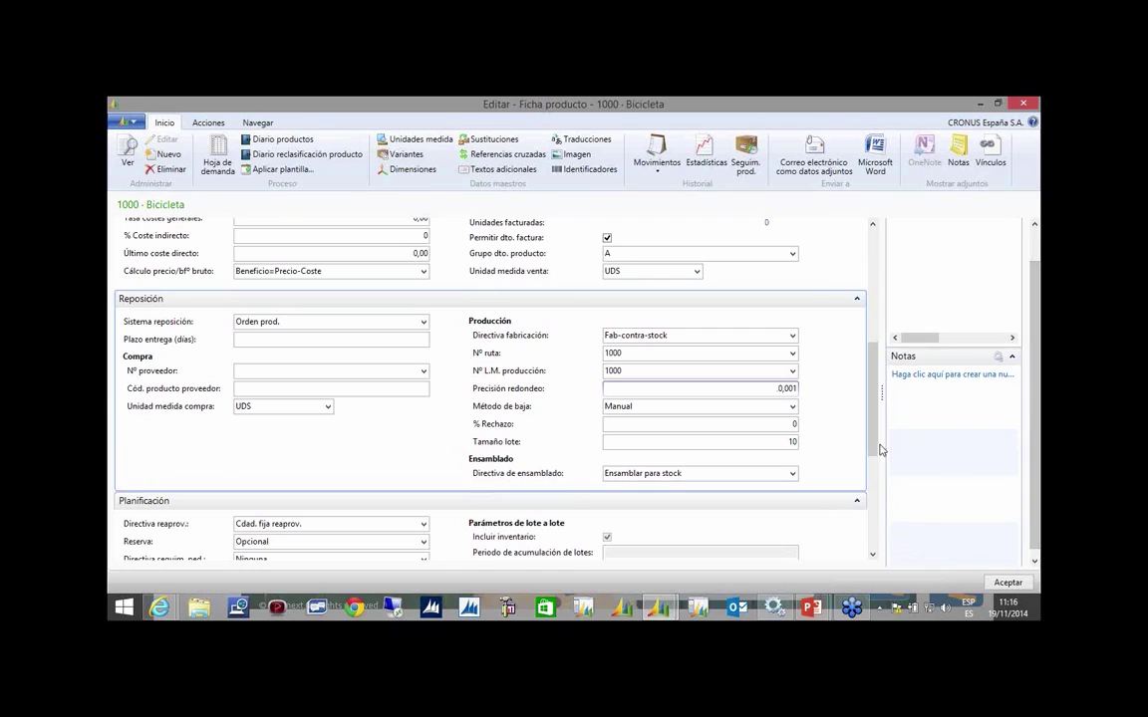
{"action": "left_click_drag", "start_coordinate": [874, 446], "coordinate": [877, 482]}
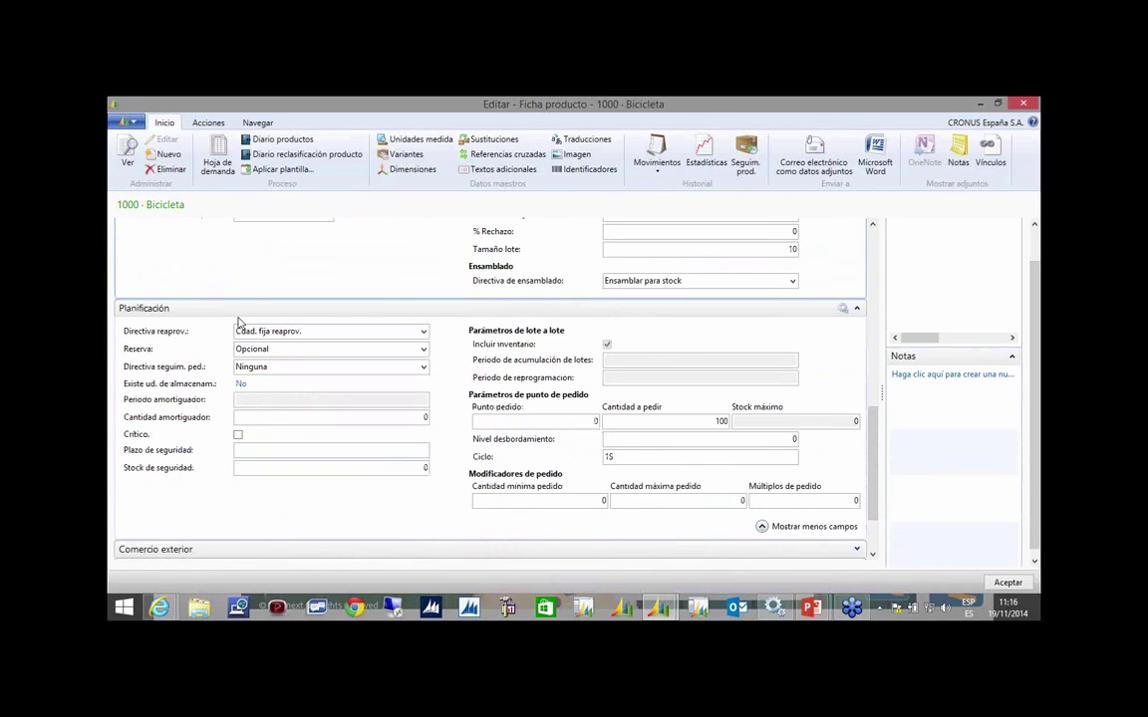
{"action": "left_click", "coordinate": [424, 333]}
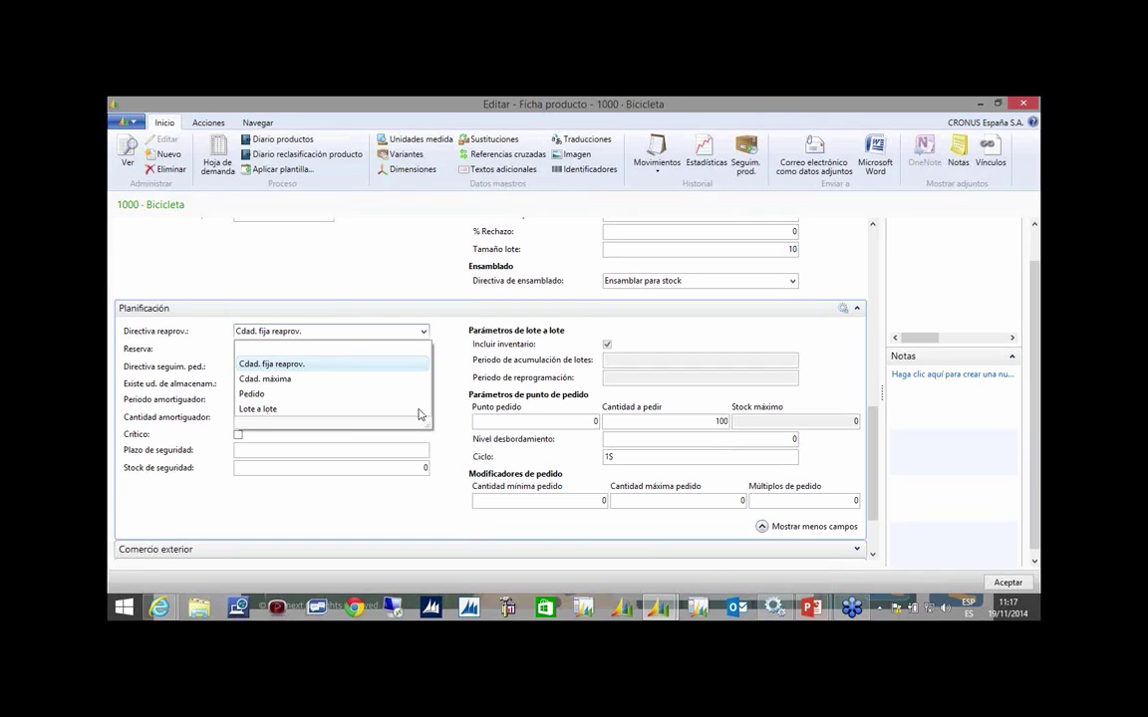
{"action": "key", "text": "Escape"}
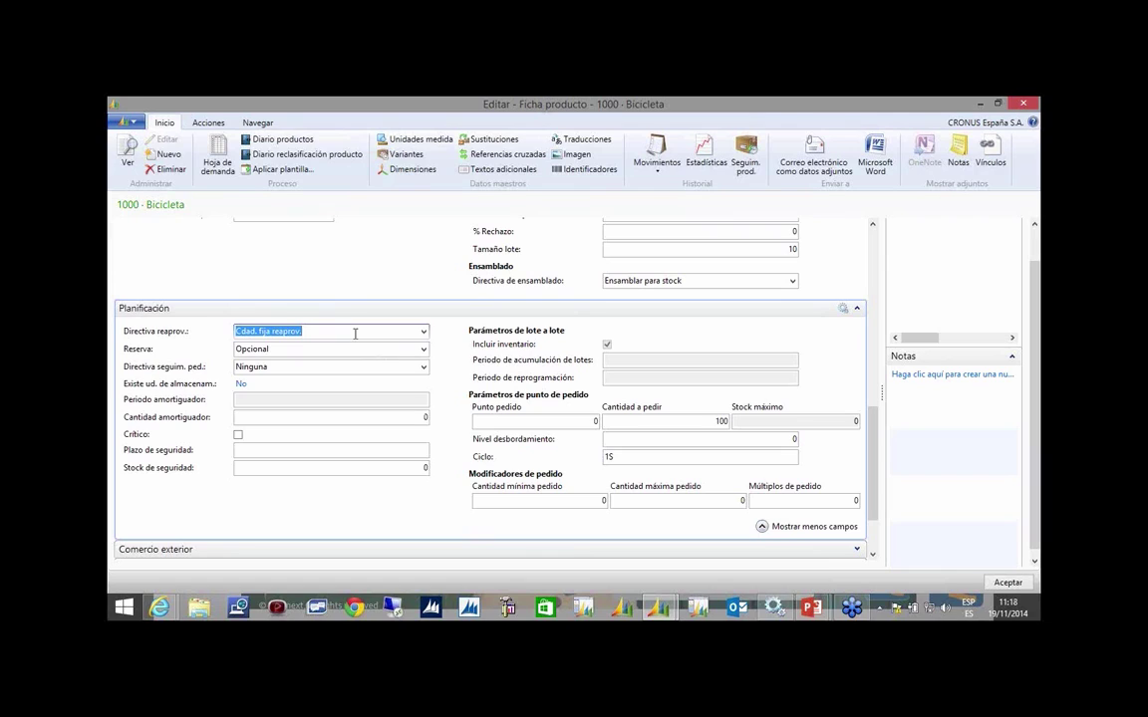
Set the Bicicleta's Punto pedido to 50.
{"action": "left_click", "coordinate": [567, 420]}
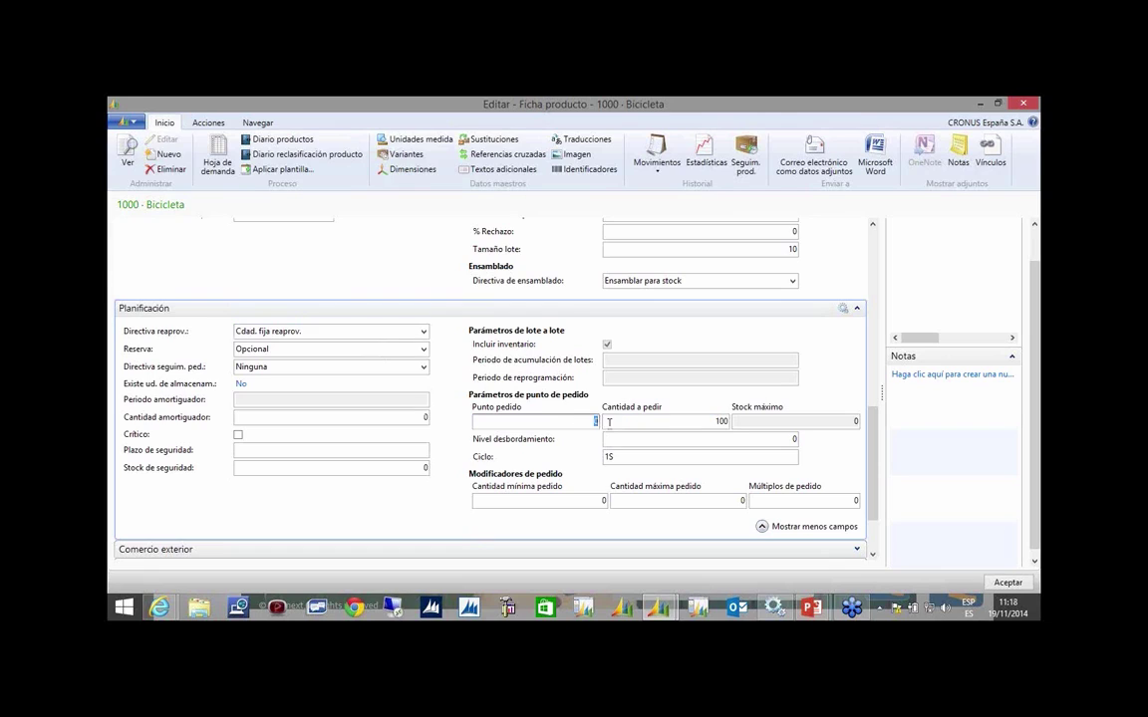
{"action": "type", "text": "10"}
{"action": "key", "text": "Tab"}
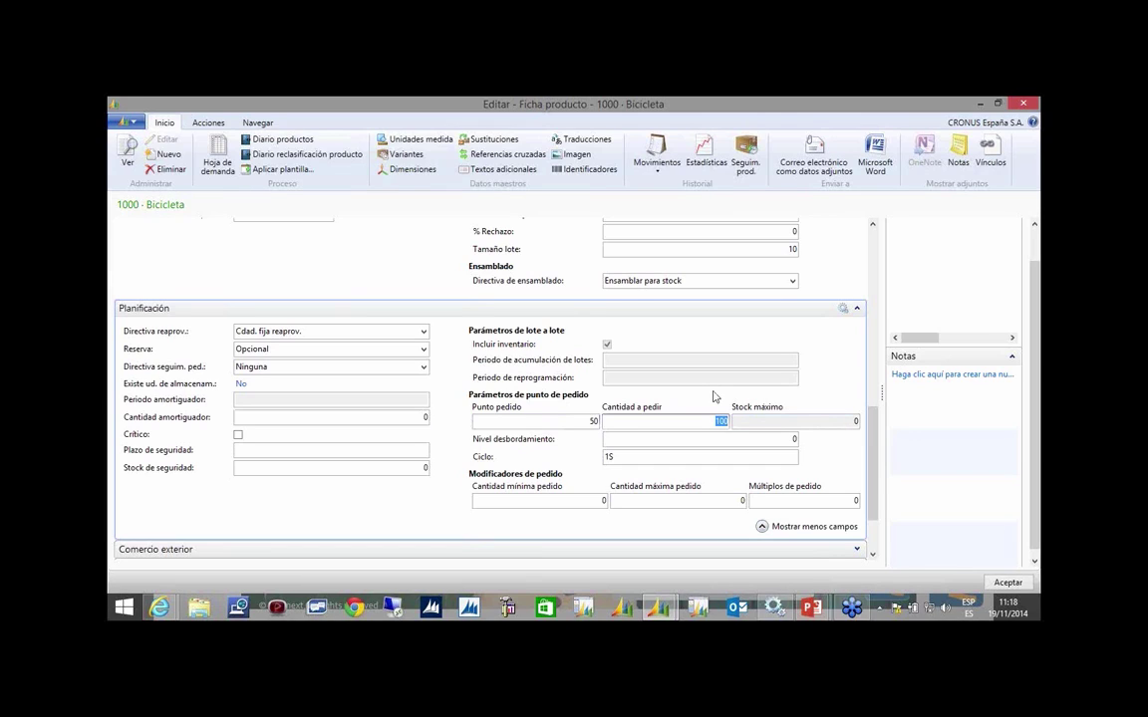
Review the Stock de seguridad, Cantidad amortiguador and Plazo de seguridad settings, then close the product card.
{"action": "left_click", "coordinate": [404, 467]}
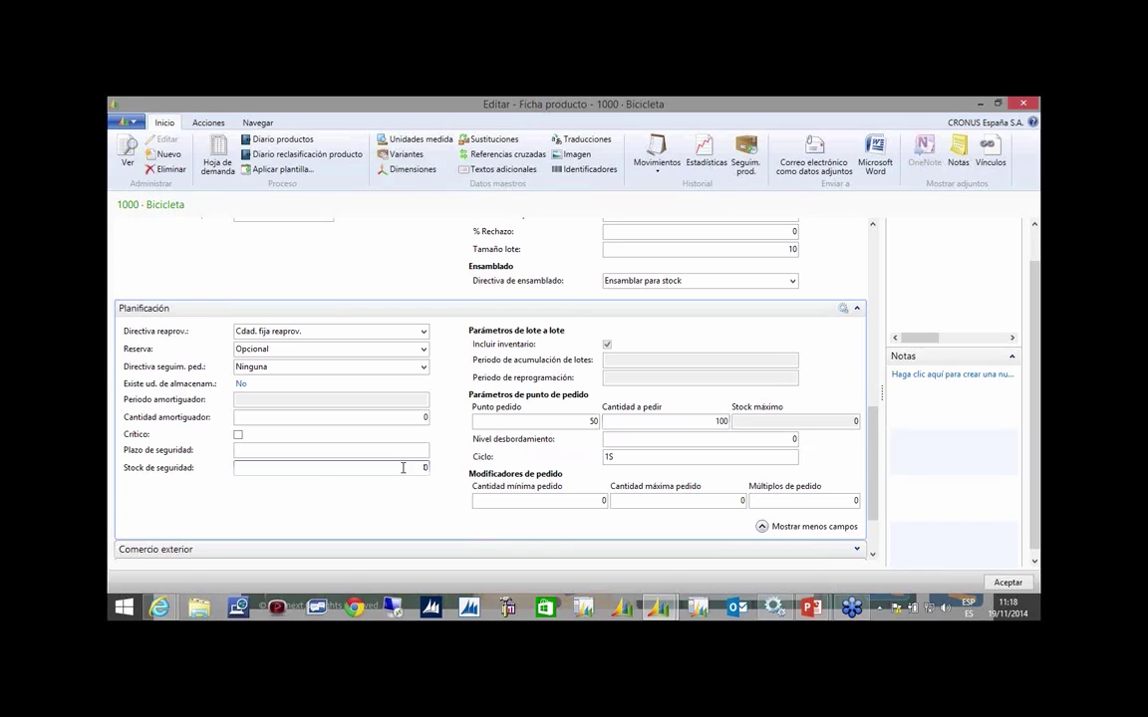
{"action": "left_click", "coordinate": [367, 417]}
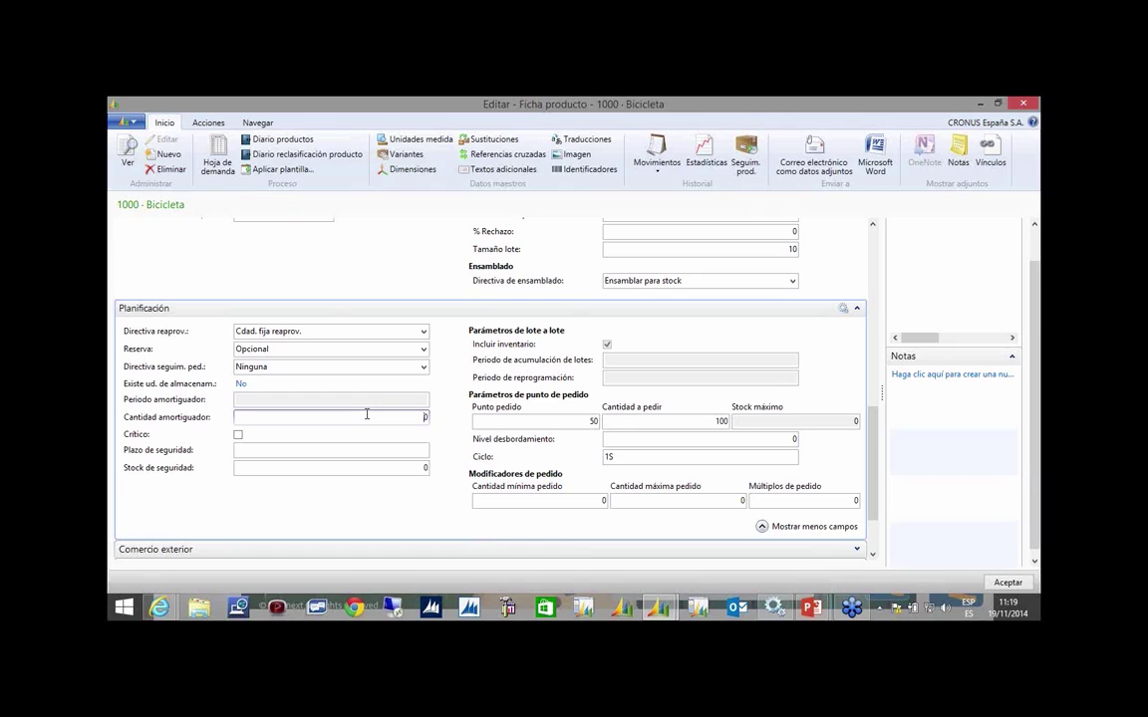
{"action": "left_click", "coordinate": [325, 449]}
{"action": "left_click_drag", "start_coordinate": [877, 450], "coordinate": [902, 461]}
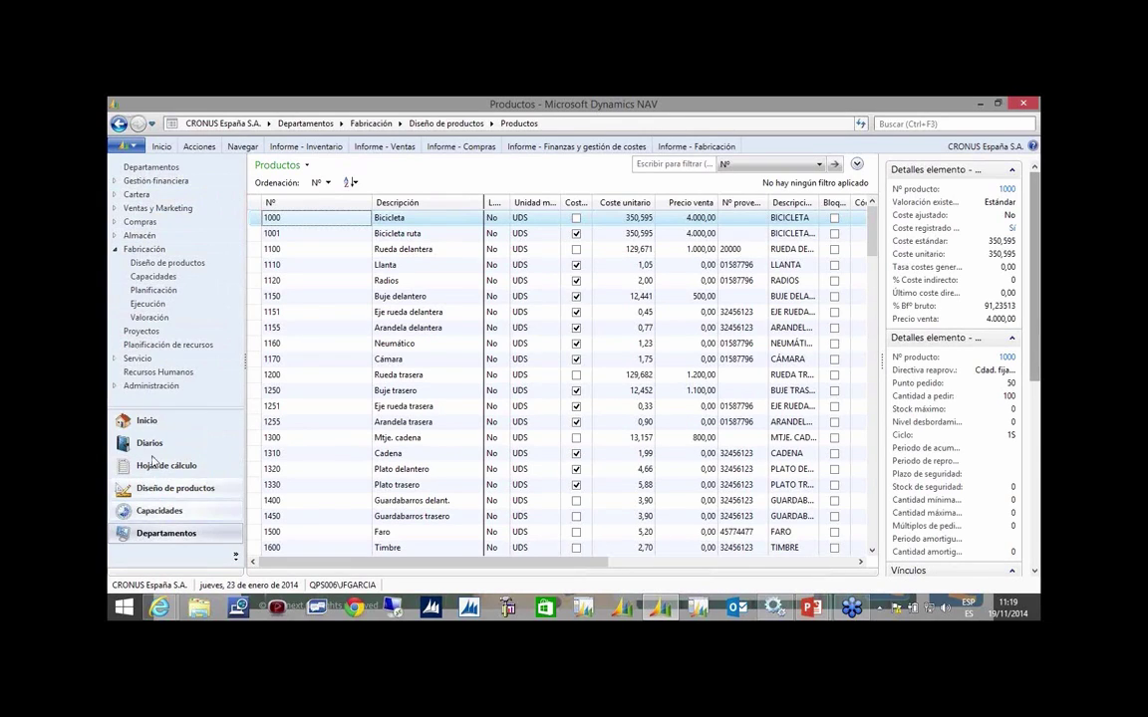
Open Planificación de pedidos under Fabricación and expand the GDE Distribución S.A. service demand to examine its product line.
{"action": "left_click", "coordinate": [155, 292]}
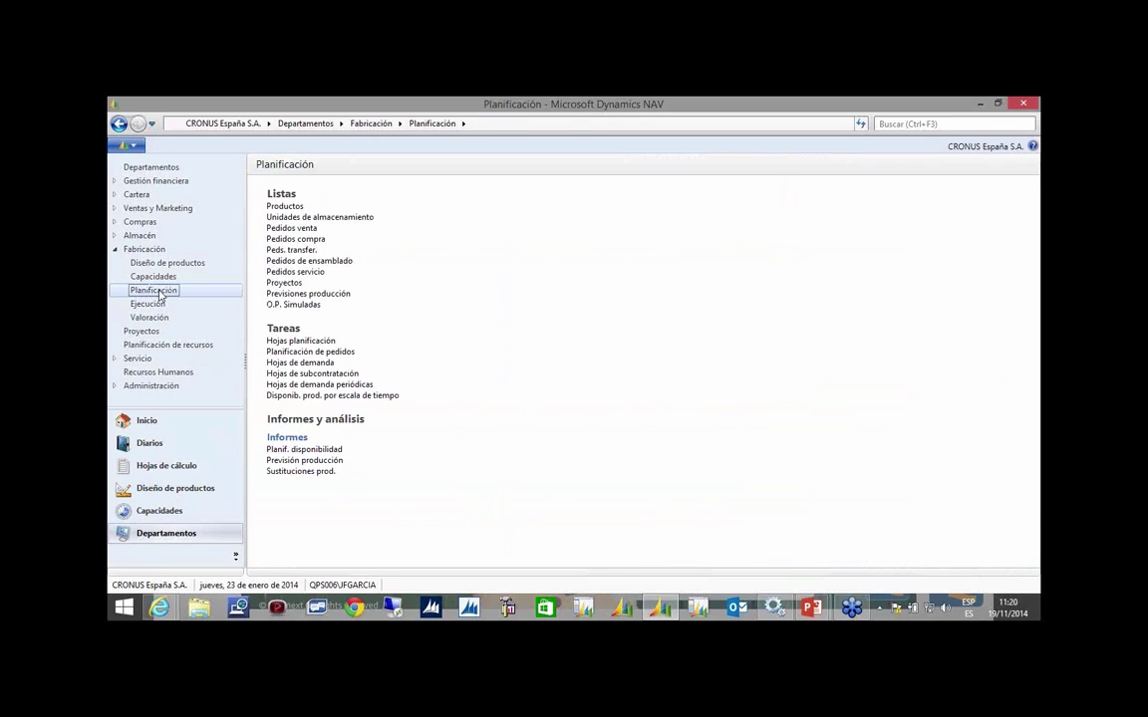
{"action": "left_click", "coordinate": [289, 353]}
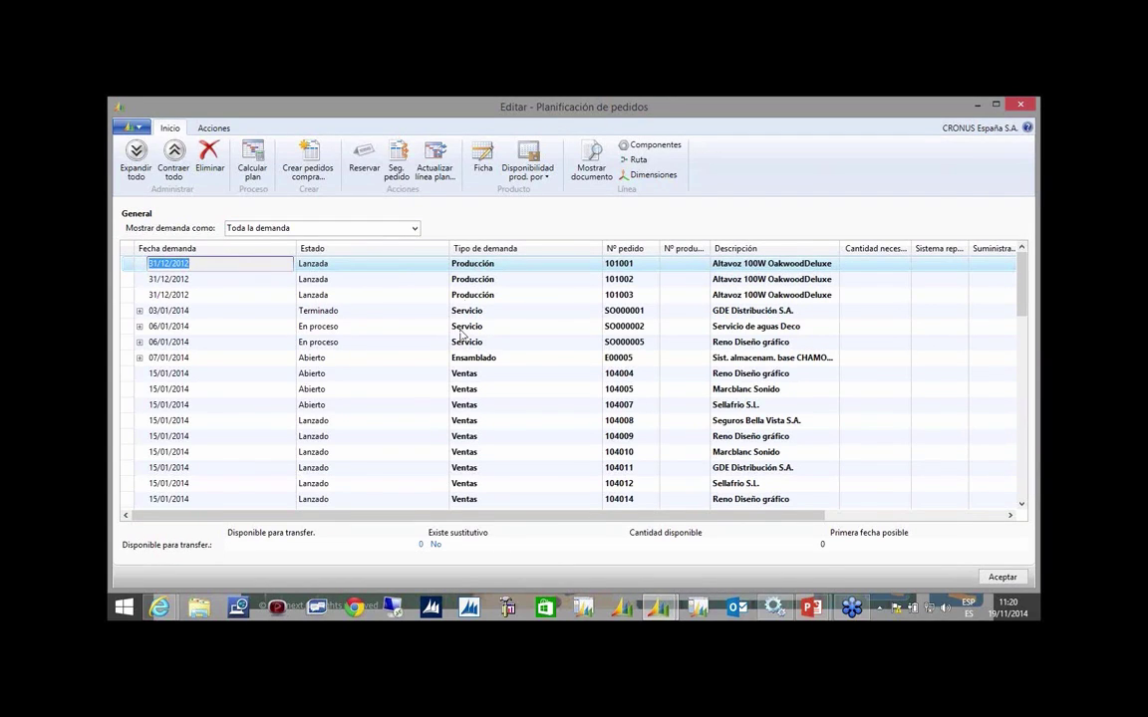
{"action": "left_click", "coordinate": [465, 392]}
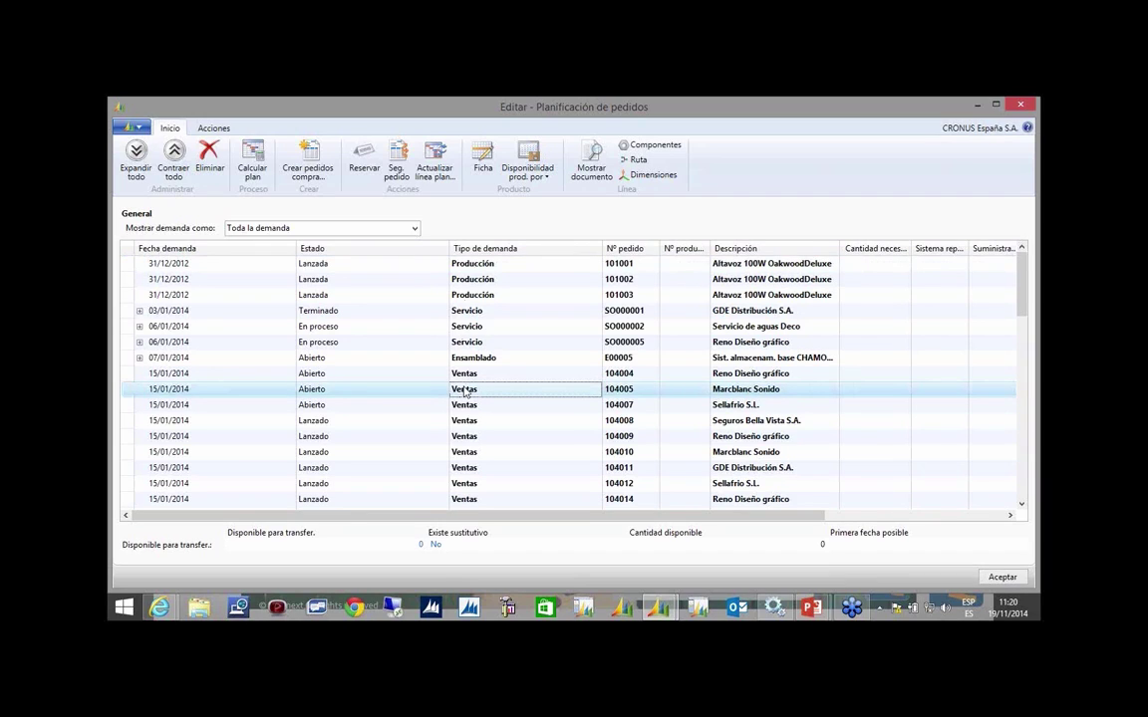
{"action": "left_click", "coordinate": [139, 311]}
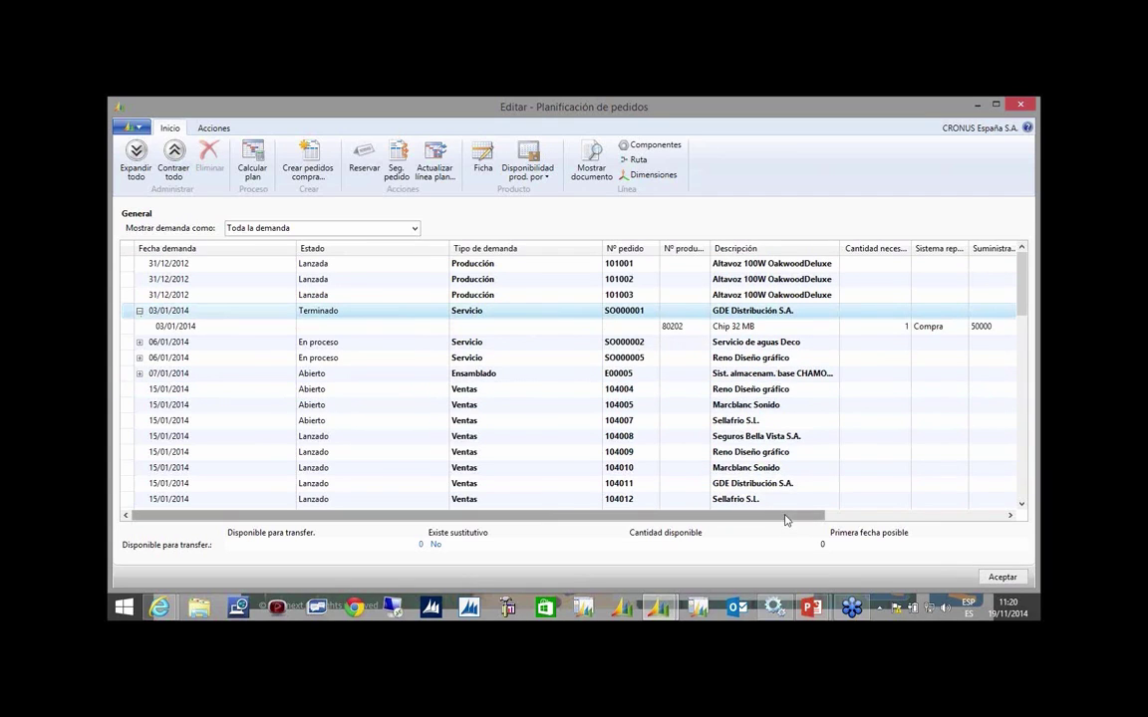
{"action": "left_click_drag", "start_coordinate": [785, 521], "coordinate": [842, 521]}
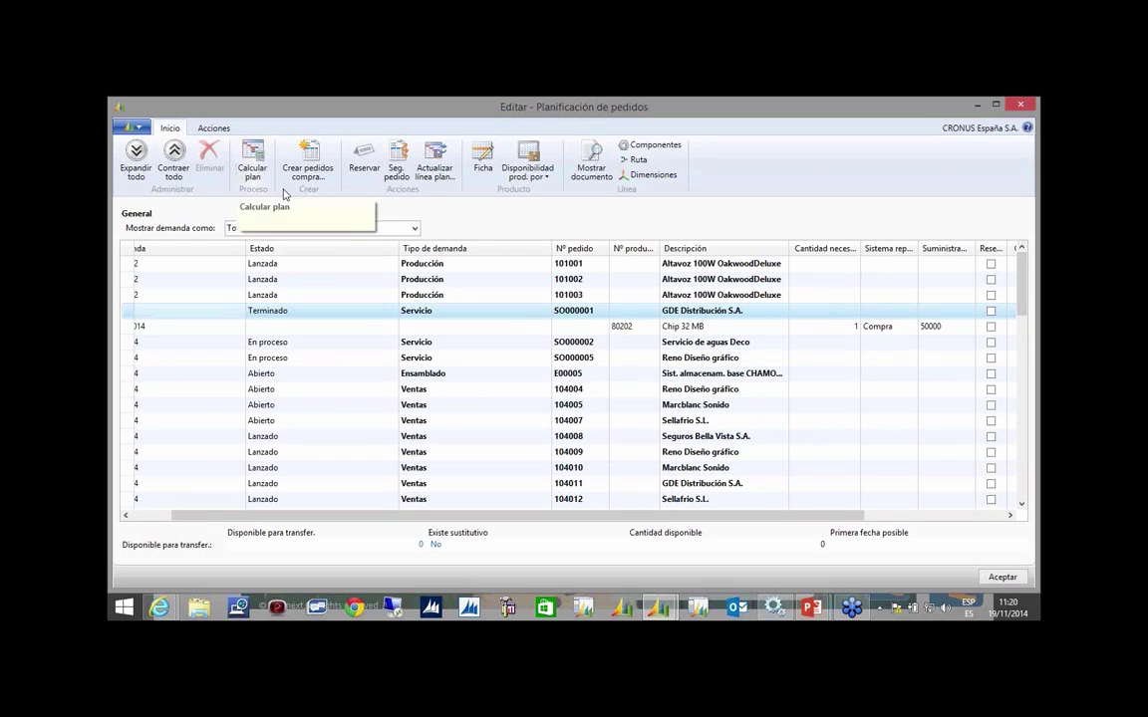
{"action": "left_click_drag", "start_coordinate": [669, 518], "coordinate": [790, 515]}
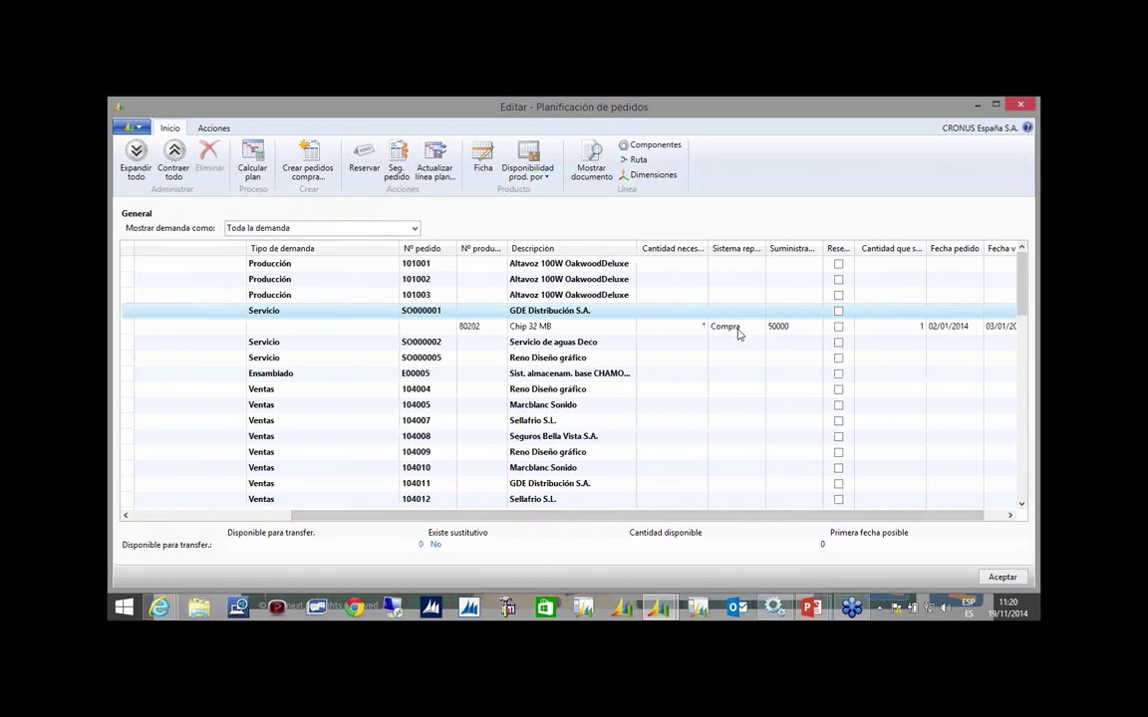
View the purchase tariffs offered as supply for the Chip 32 MB line and its dates, then close order planning without changes.
{"action": "left_click", "coordinate": [787, 332]}
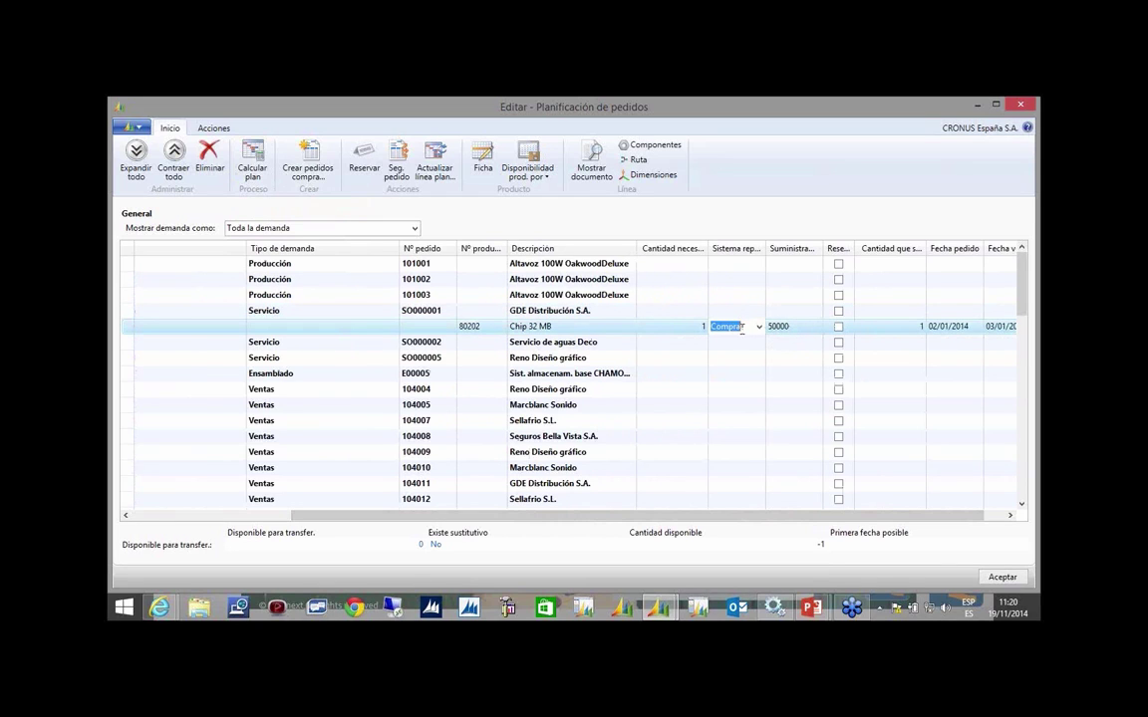
{"action": "left_click", "coordinate": [815, 330]}
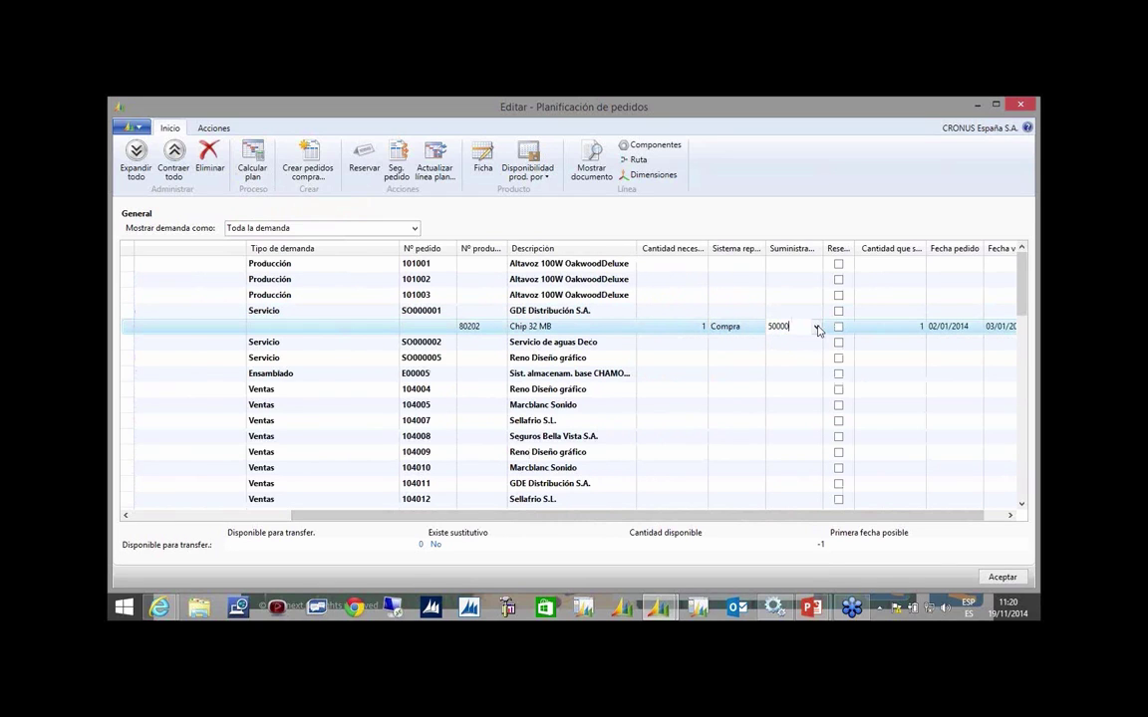
{"action": "left_click", "coordinate": [816, 327]}
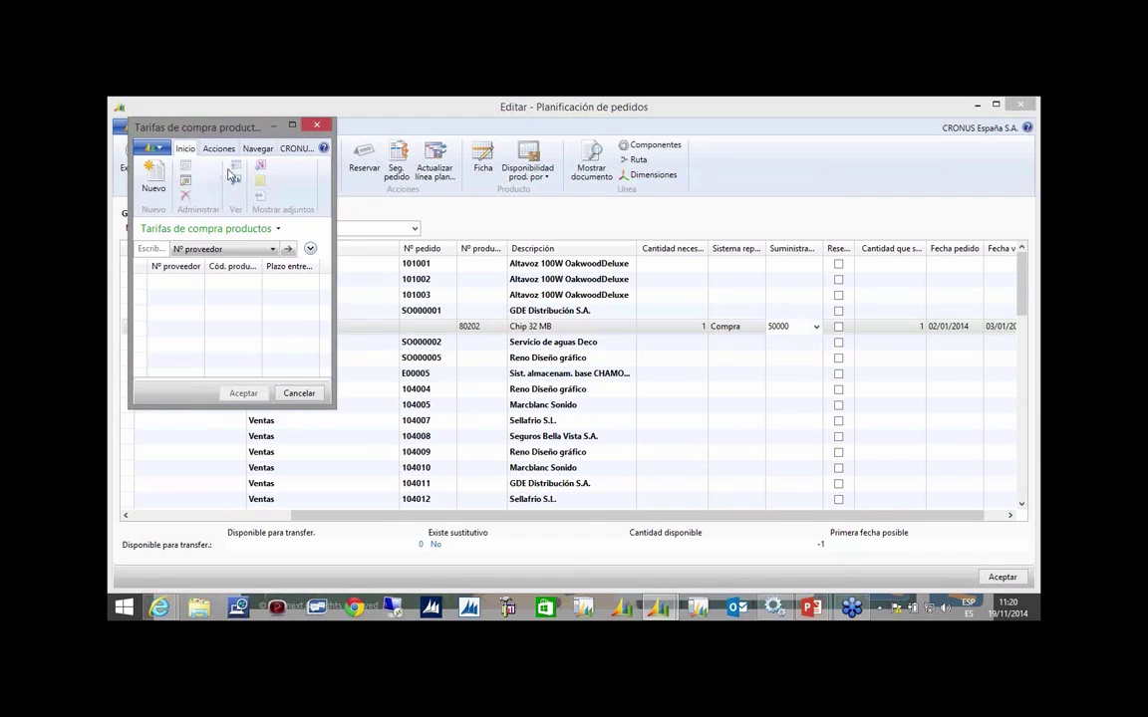
{"action": "left_click", "coordinate": [317, 126]}
{"action": "left_click_drag", "start_coordinate": [902, 519], "coordinate": [922, 517]}
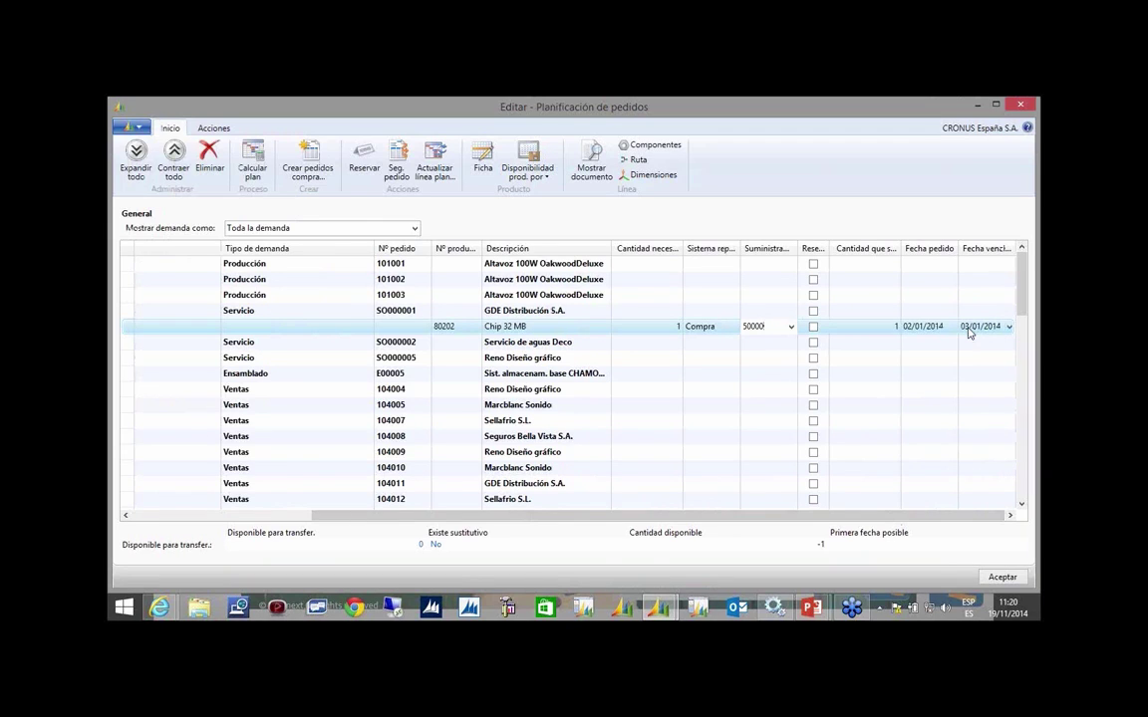
{"action": "left_click", "coordinate": [1030, 109]}
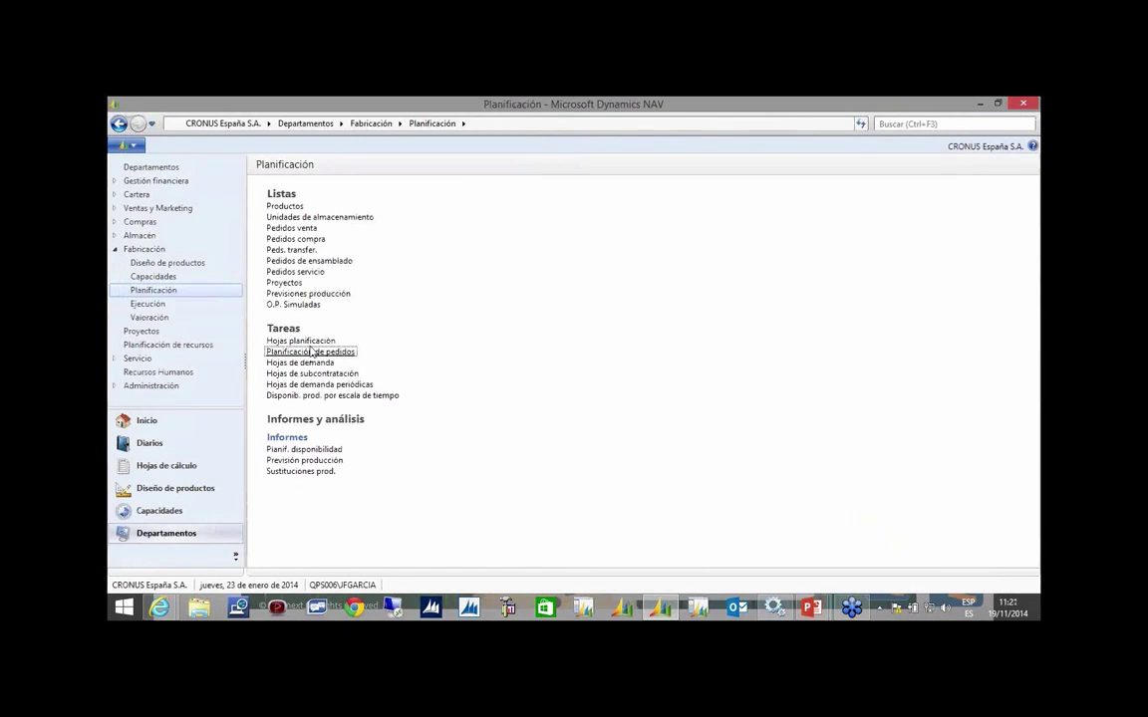
Open the PREDET. planning worksheet and view the untracked planning elements behind the Bicicleta line's Excepción warning.
{"action": "left_click", "coordinate": [311, 351]}
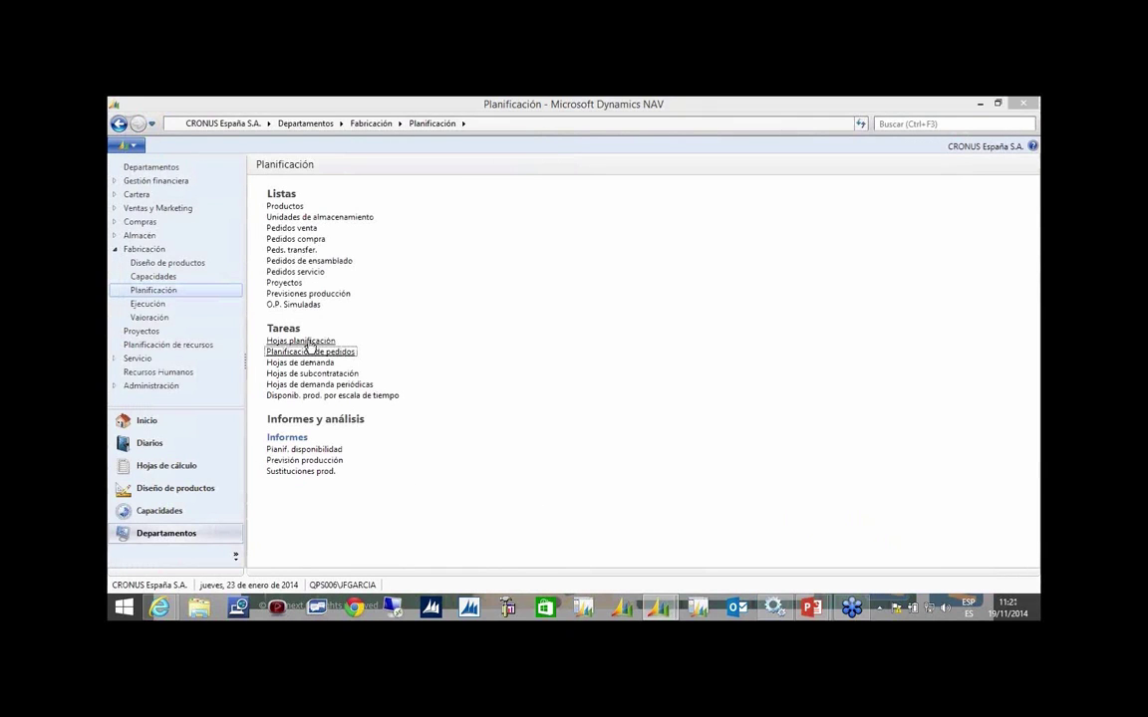
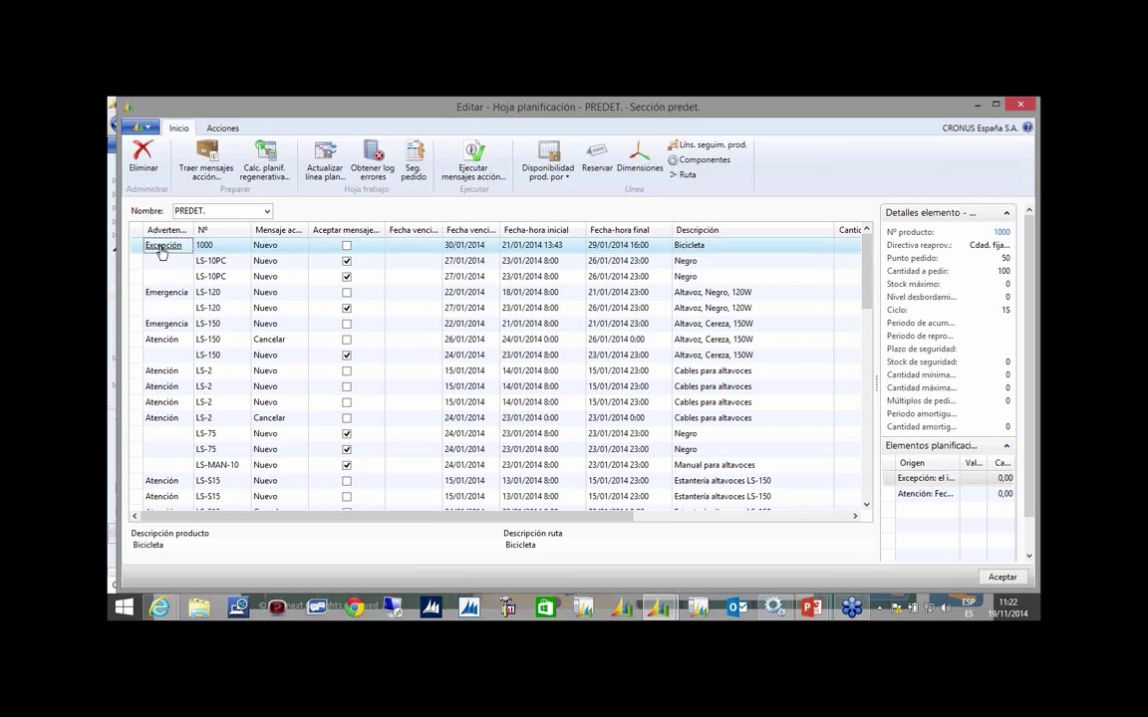
{"action": "left_click", "coordinate": [162, 247]}
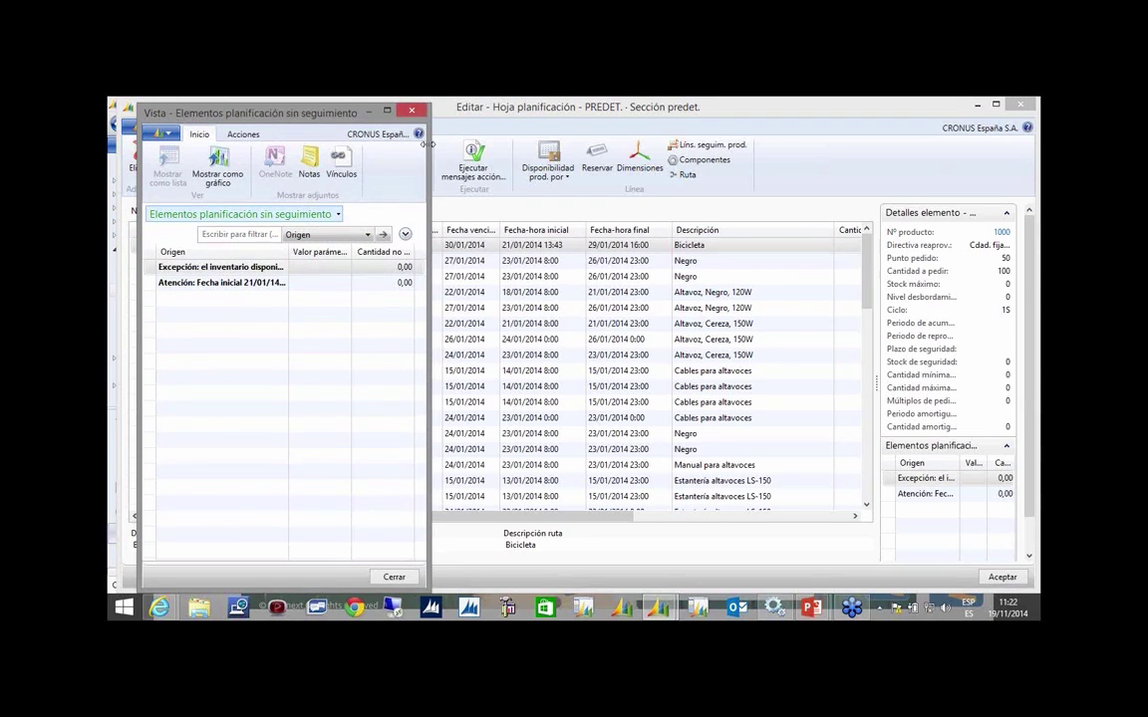
Reopen the untracked planning elements behind the Bicicleta line's Excepción warning, examine the Atención start-date element and close the list.
{"action": "key", "text": "Escape"}
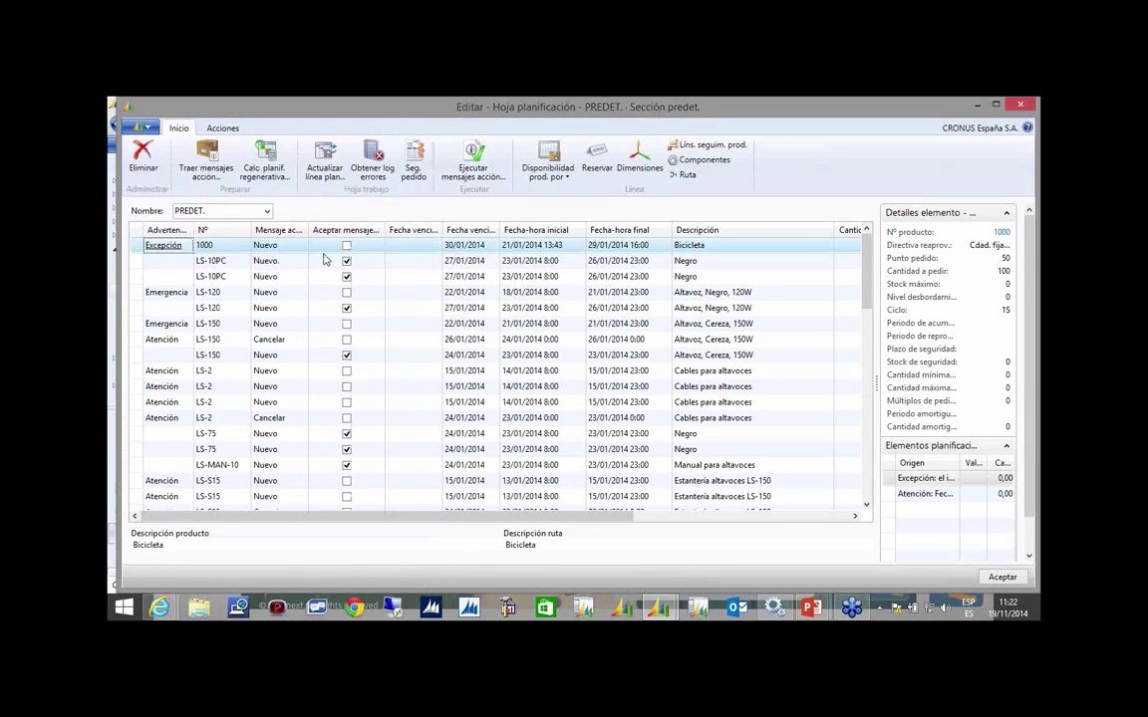
{"action": "left_click", "coordinate": [173, 250]}
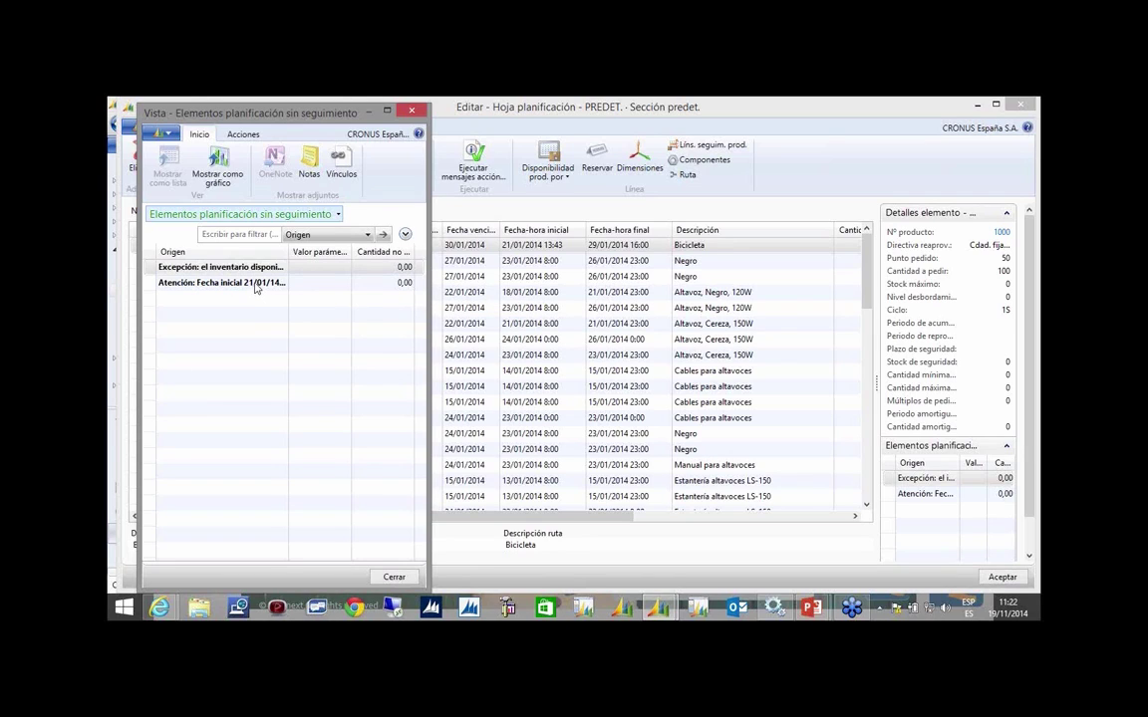
{"action": "left_click", "coordinate": [253, 284]}
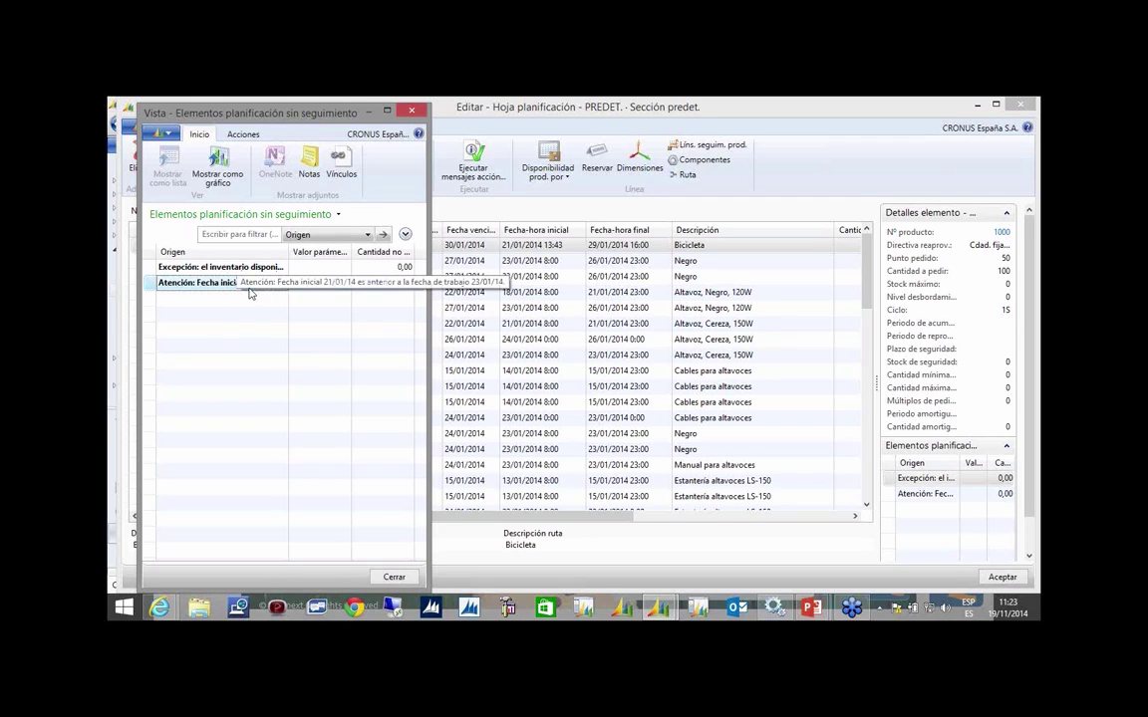
{"action": "left_click", "coordinate": [413, 112]}
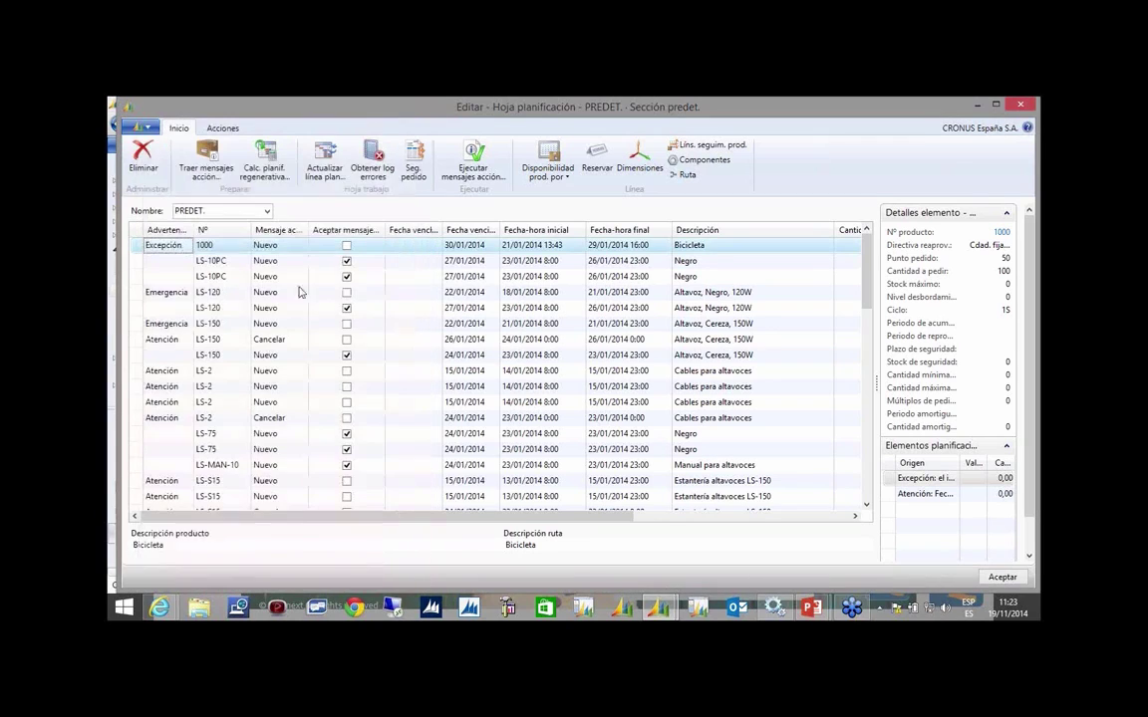
View the untracked planning elements behind the first LS-120 line's Emergencia warning, then close the list.
{"action": "left_click", "coordinate": [174, 294]}
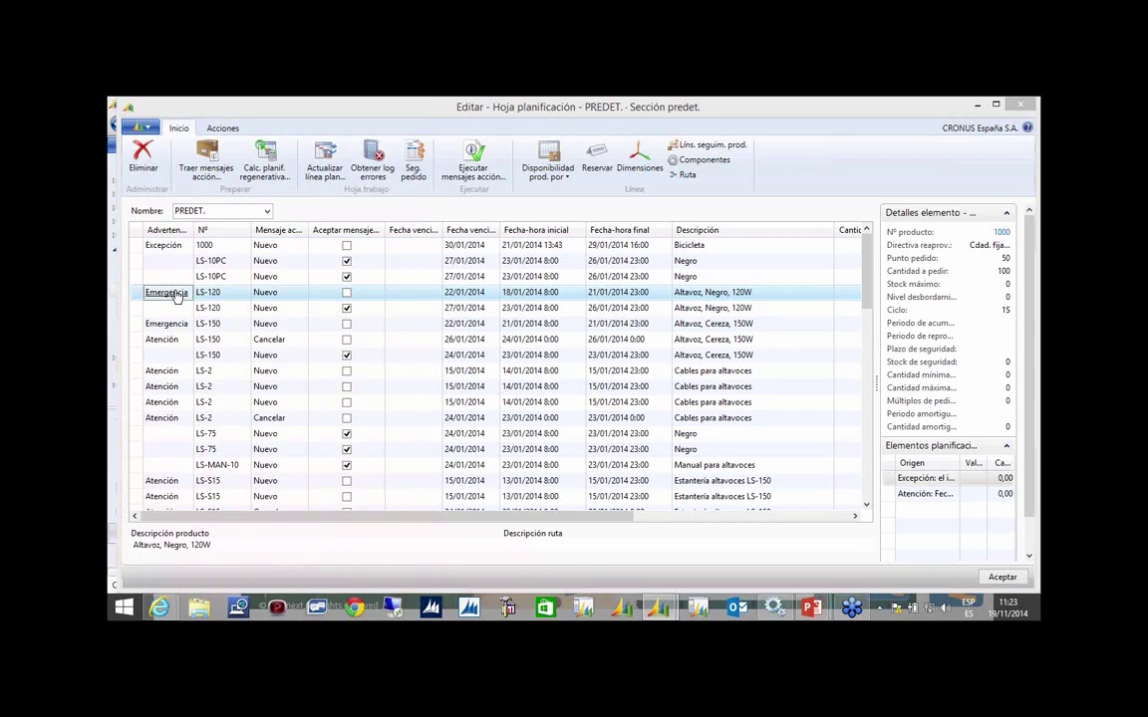
{"action": "left_click", "coordinate": [174, 294]}
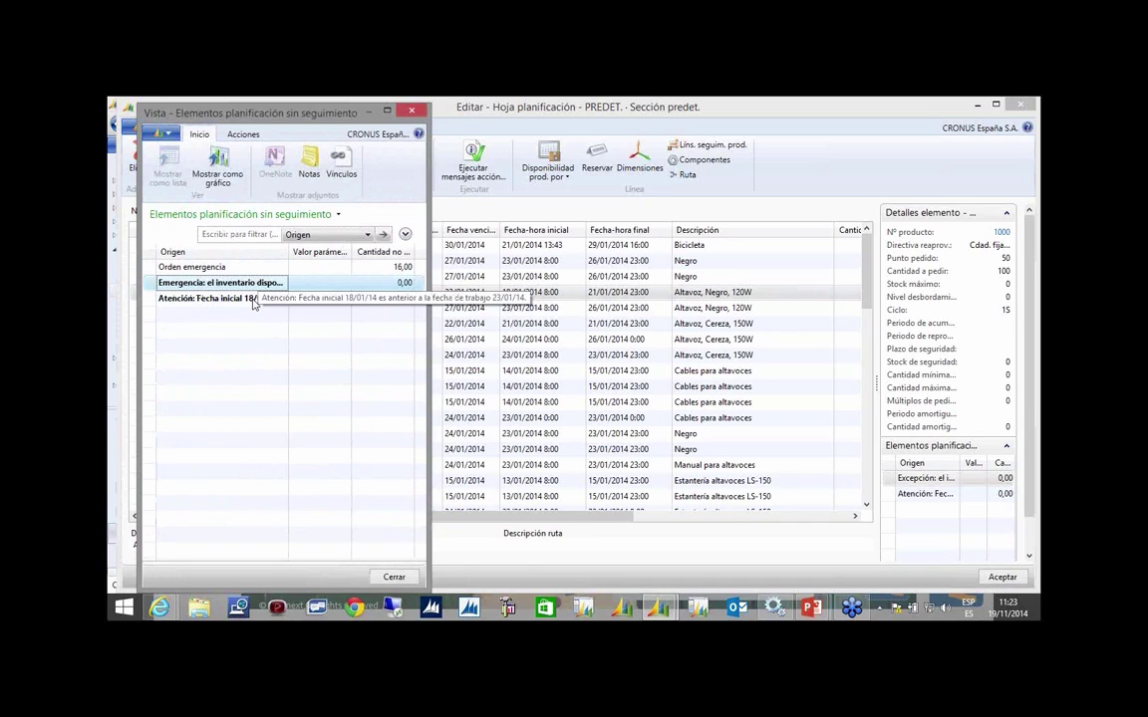
{"action": "left_click", "coordinate": [417, 112]}
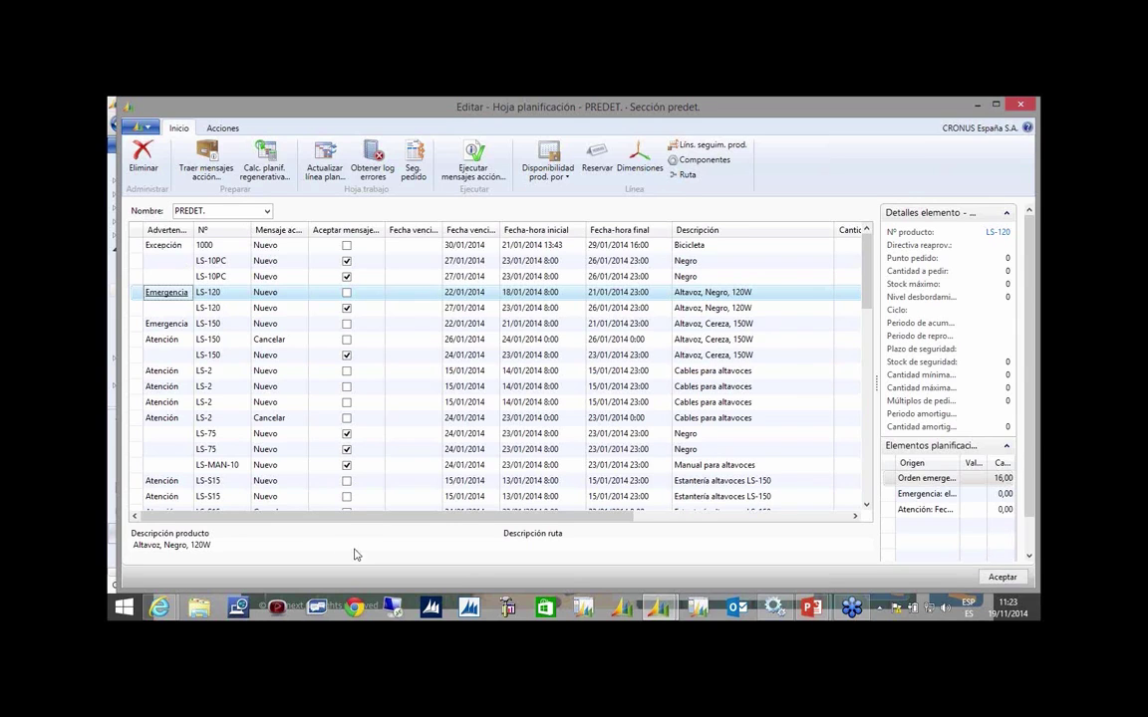
Examine the worksheet lines' due dates, start and end times, original and suggested quantities and order types, focusing on the Bicicleta line.
{"action": "left_click_drag", "start_coordinate": [361, 523], "coordinate": [541, 508]}
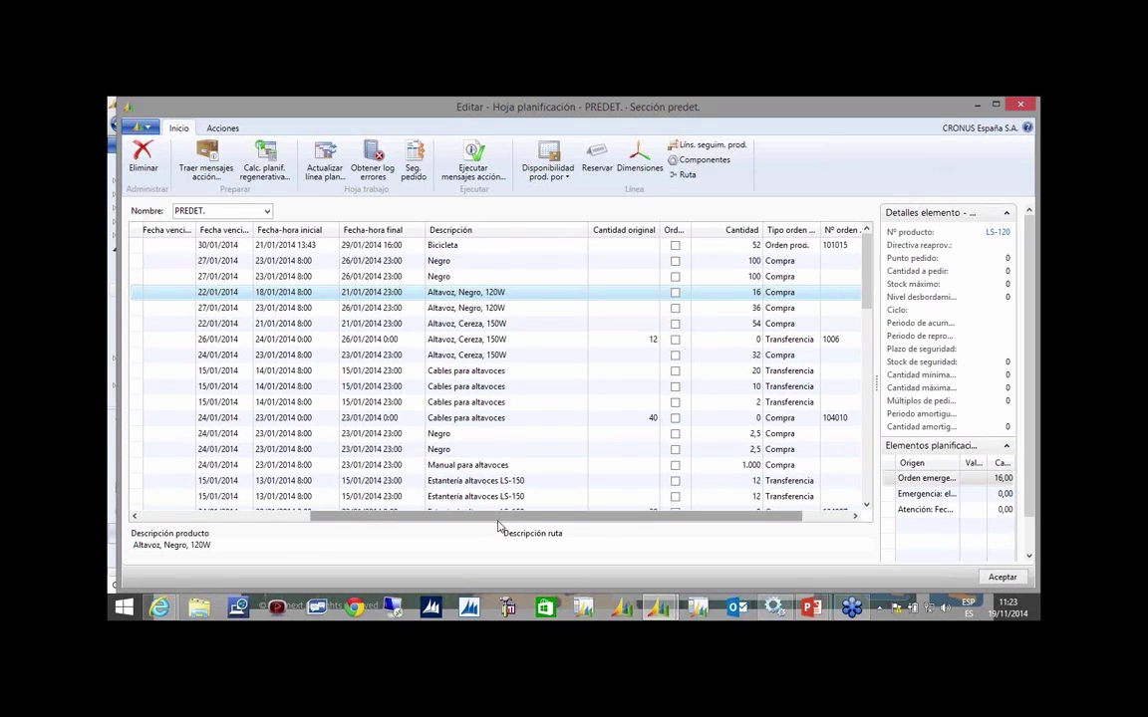
{"action": "left_click_drag", "start_coordinate": [503, 518], "coordinate": [333, 518]}
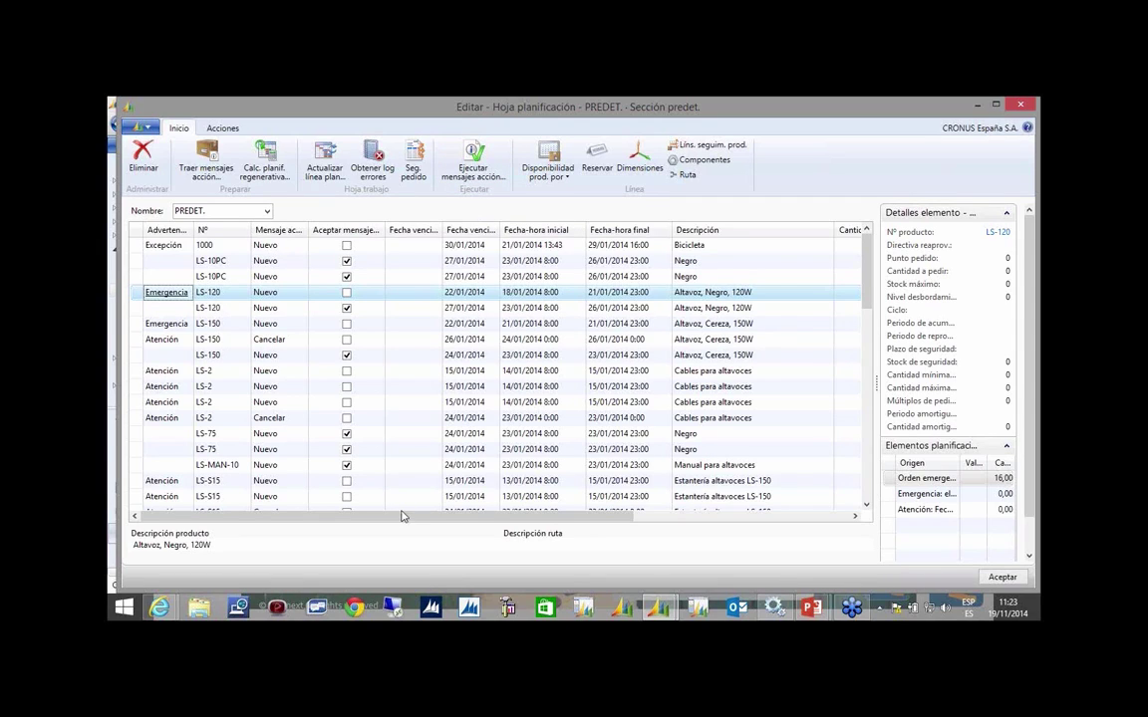
{"action": "left_click_drag", "start_coordinate": [403, 517], "coordinate": [454, 514]}
{"action": "left_click", "coordinate": [408, 245]}
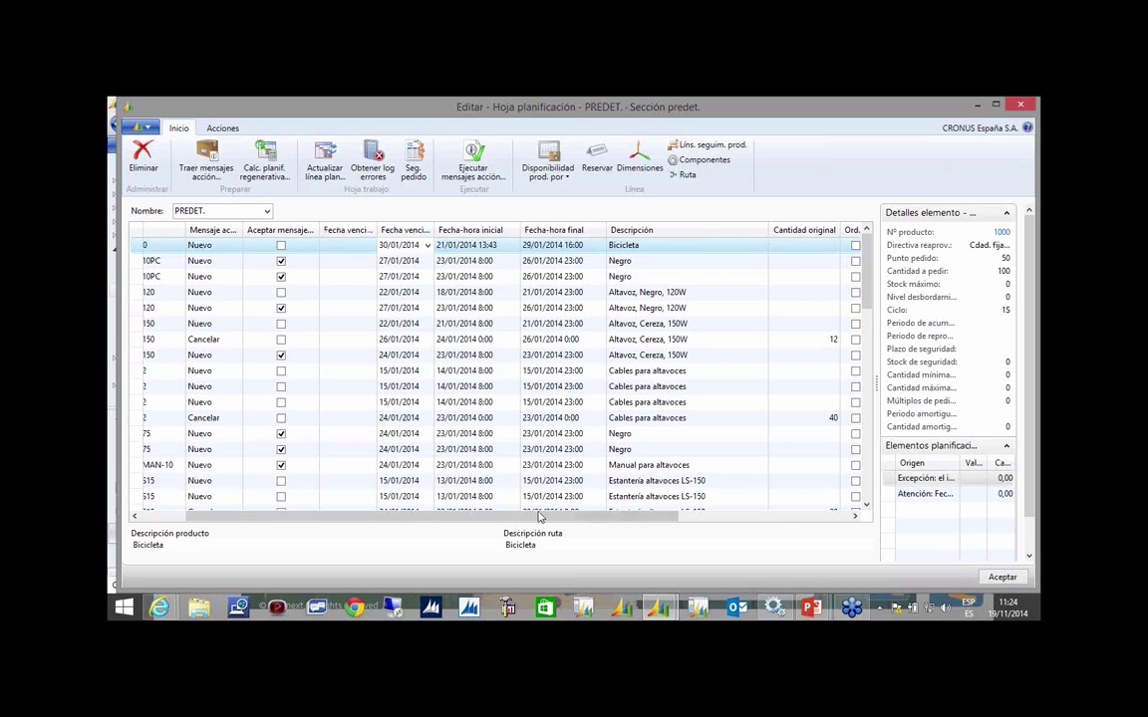
{"action": "left_click_drag", "start_coordinate": [547, 513], "coordinate": [677, 506]}
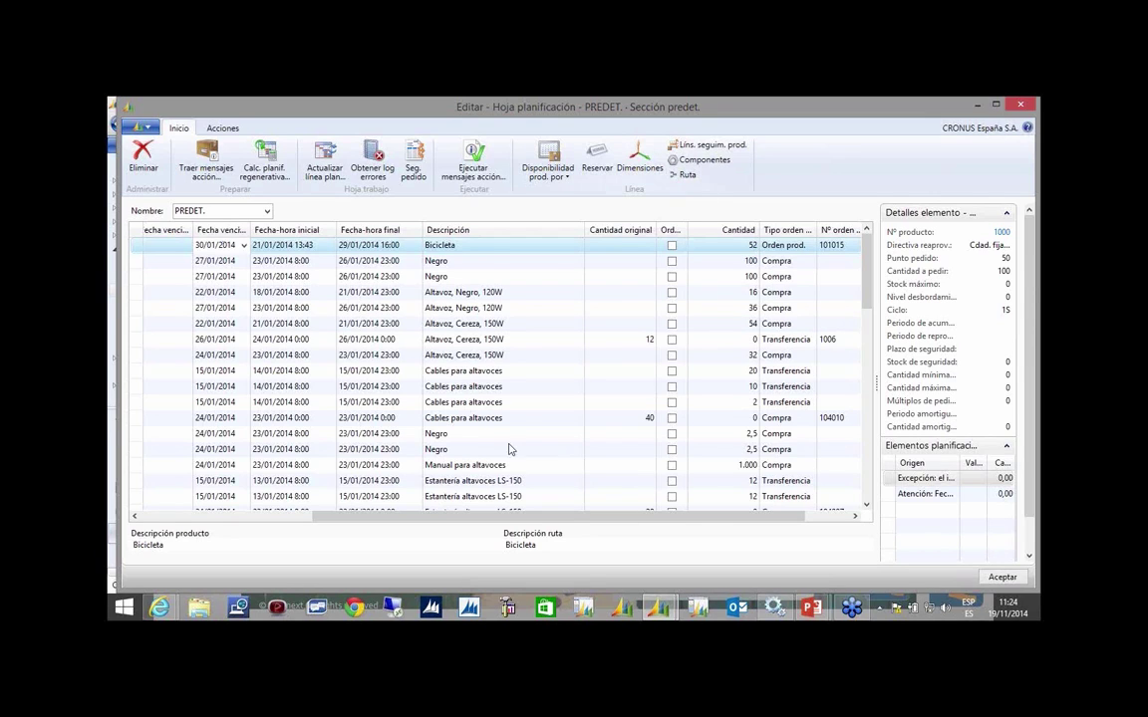
{"action": "scroll", "coordinate": [445, 519], "scroll_direction": "left", "scroll_amount": 5}
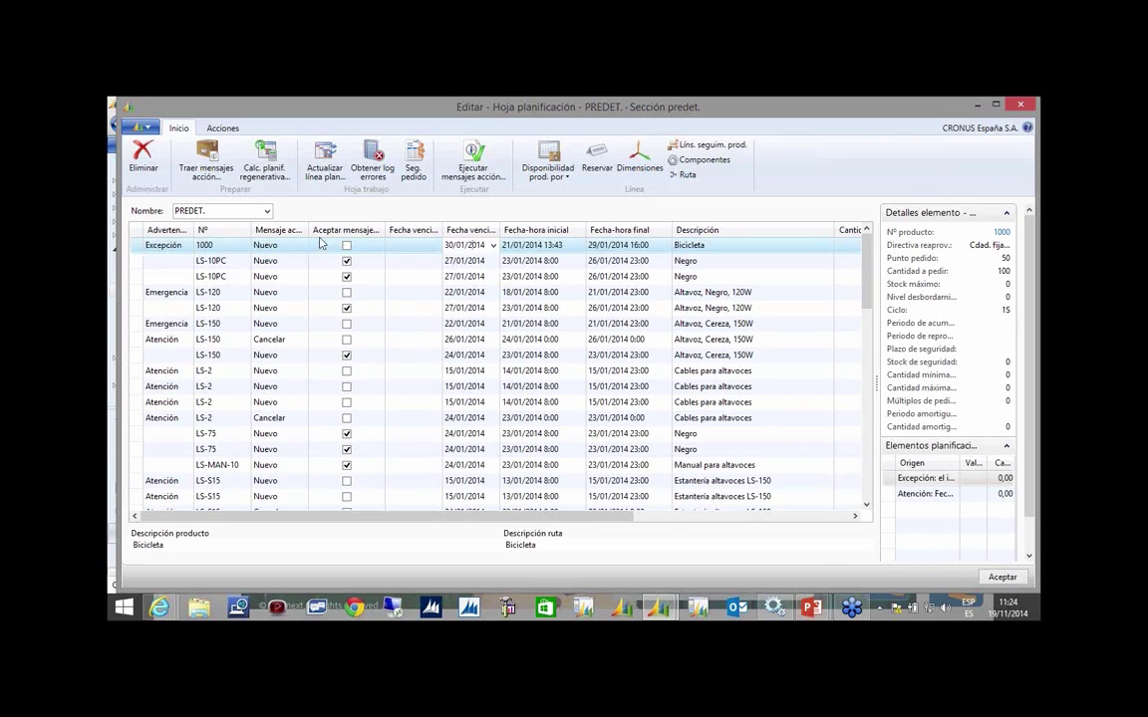
View the Bicicleta line's order tracking and its planned components, closing each page without changes.
{"action": "left_click", "coordinate": [414, 170]}
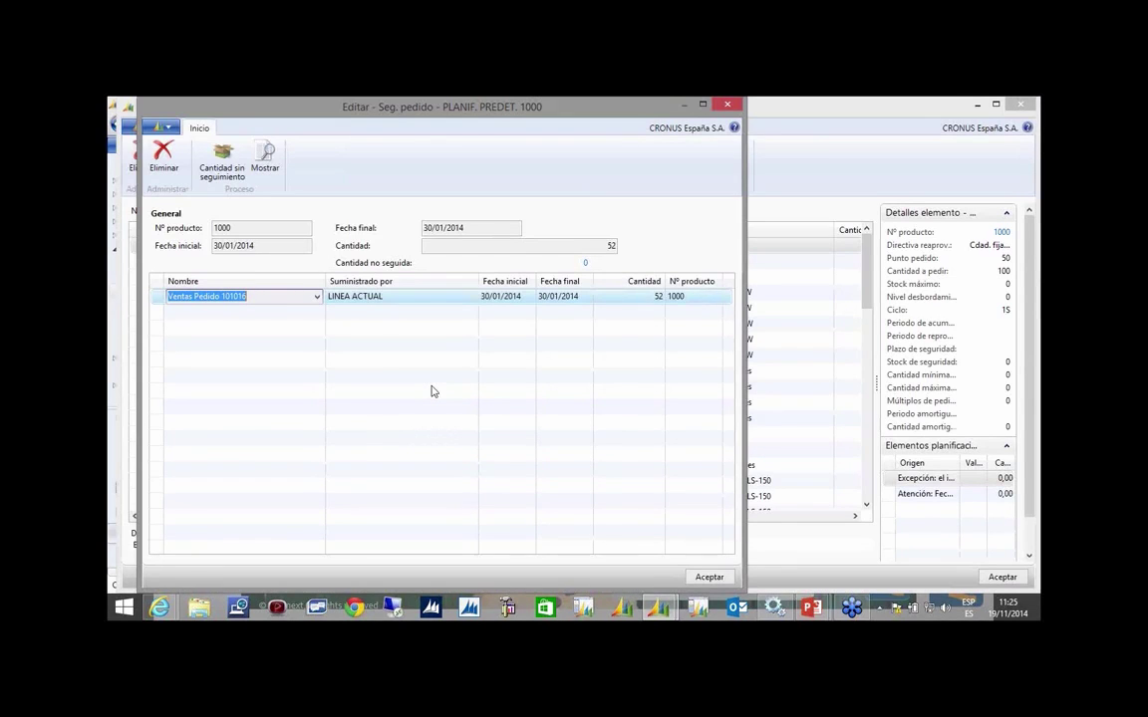
{"action": "key", "text": "Escape"}
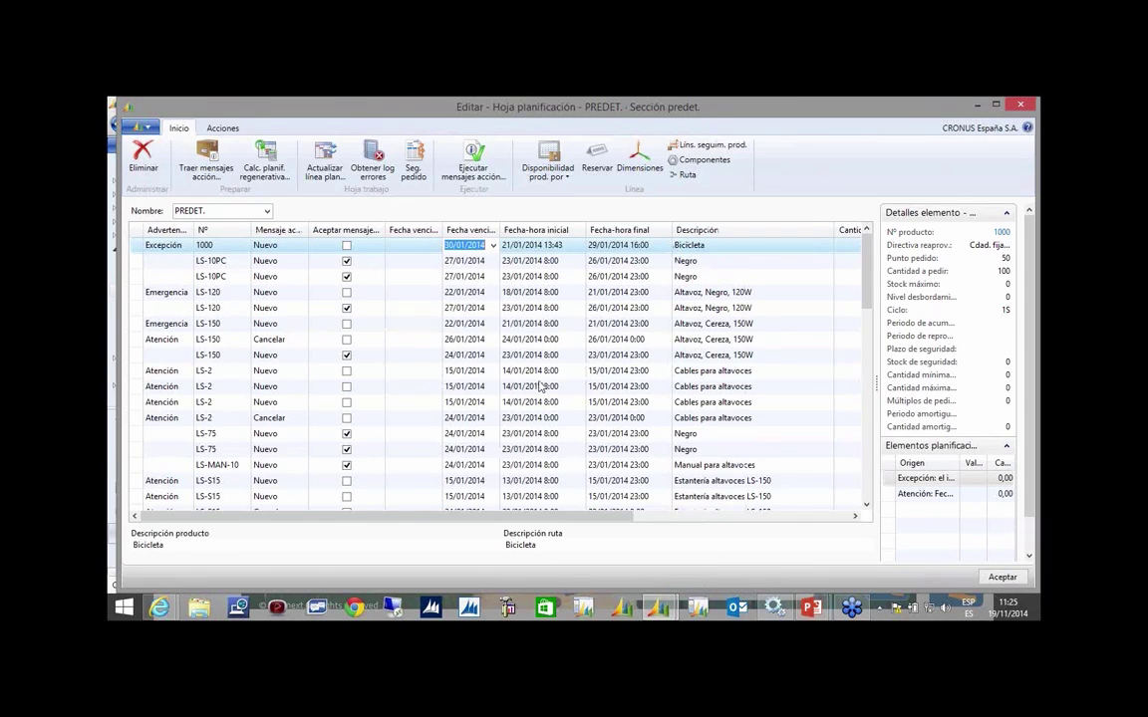
{"action": "left_click", "coordinate": [701, 162]}
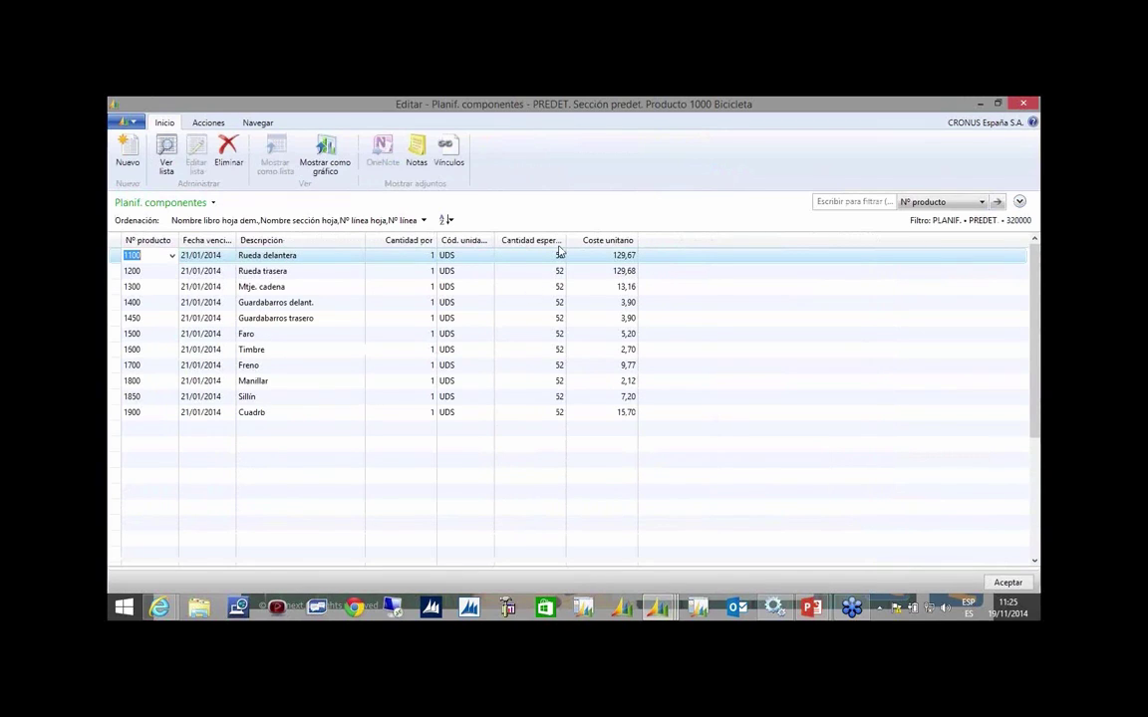
{"action": "key", "text": "Escape"}
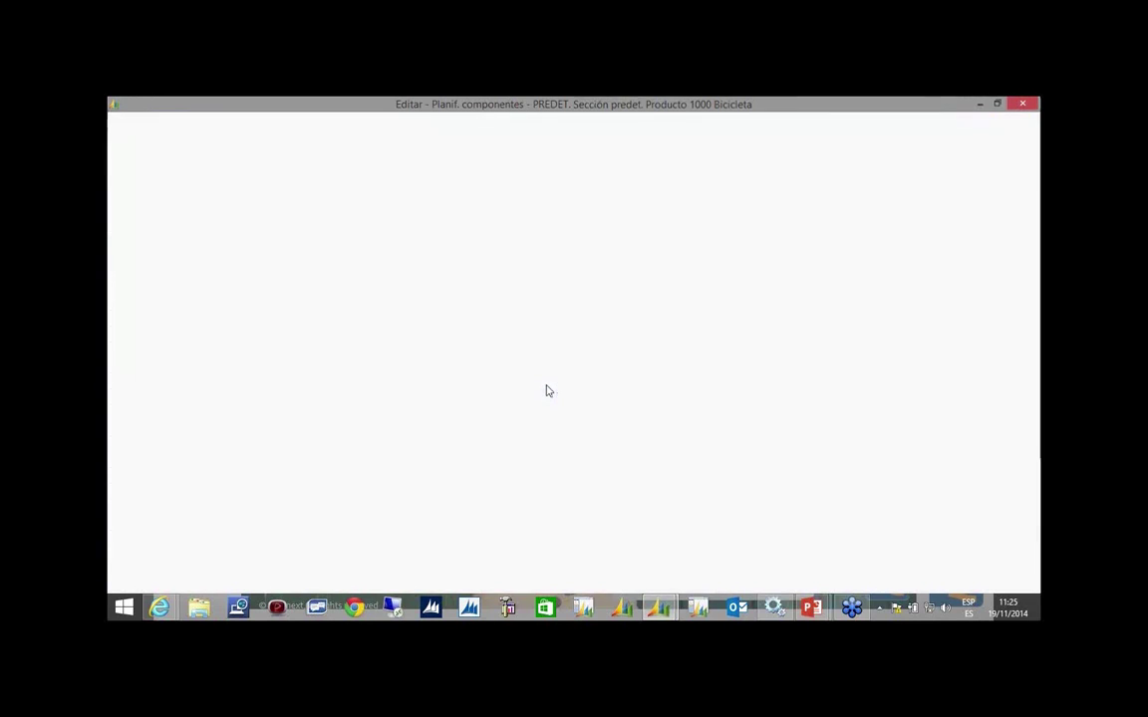
Review the Bicicleta line's planned route operations and their times, then close the route and the planning worksheet.
{"action": "left_click", "coordinate": [685, 177]}
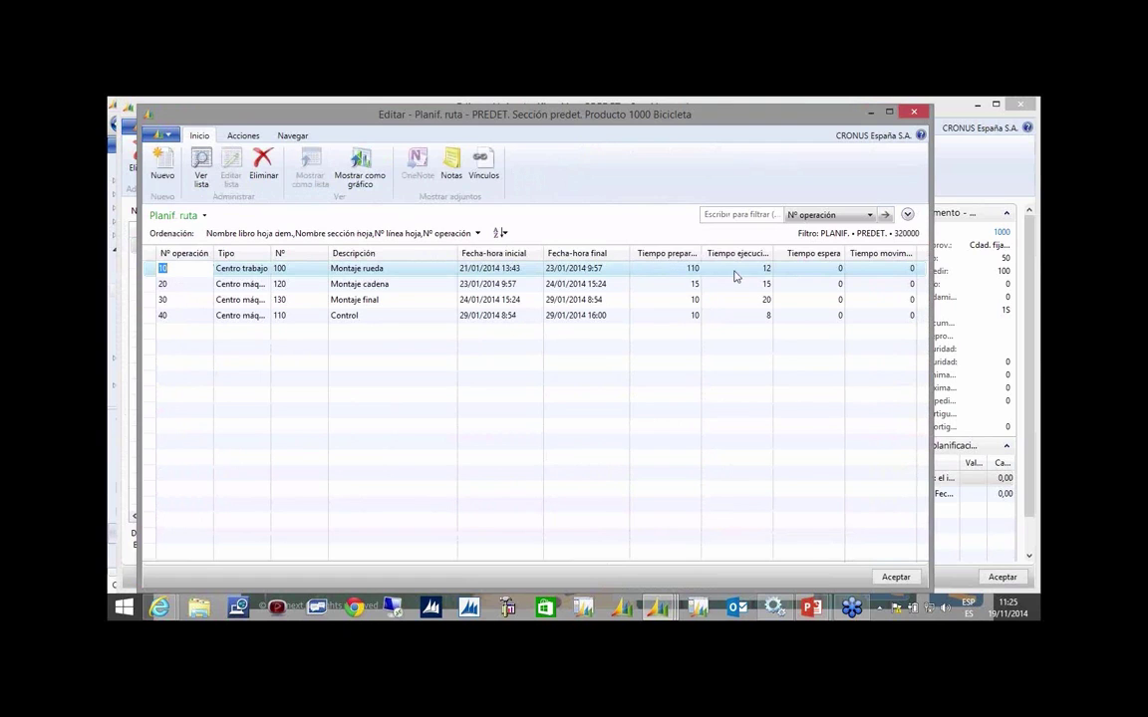
{"action": "left_click", "coordinate": [915, 113]}
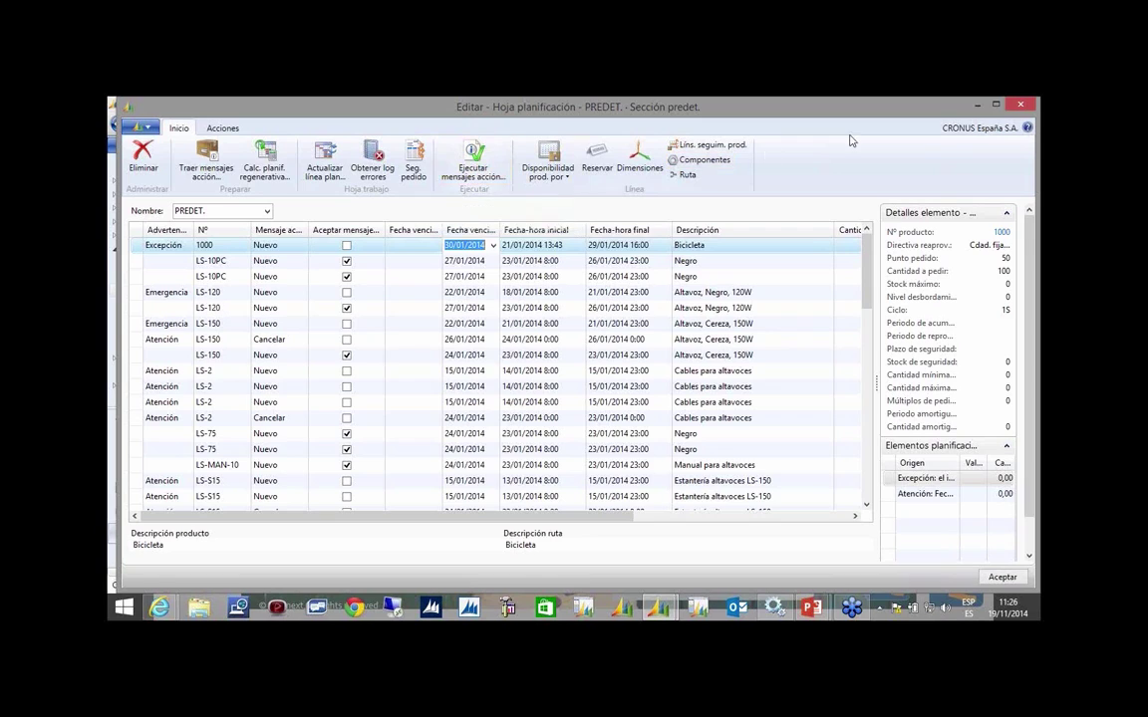
{"action": "left_click", "coordinate": [1021, 107]}
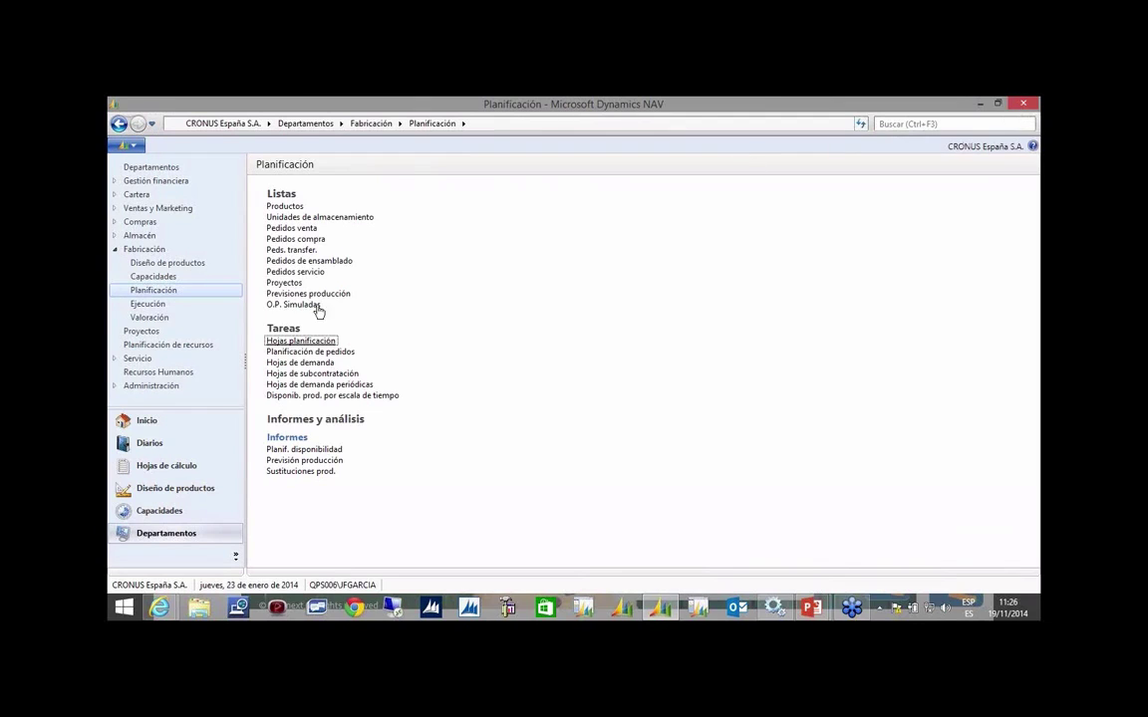
Open the card of work center 100 Dpto. Montaje from Centros trabajo under Fabricación's Capacidades.
{"action": "left_click", "coordinate": [154, 277]}
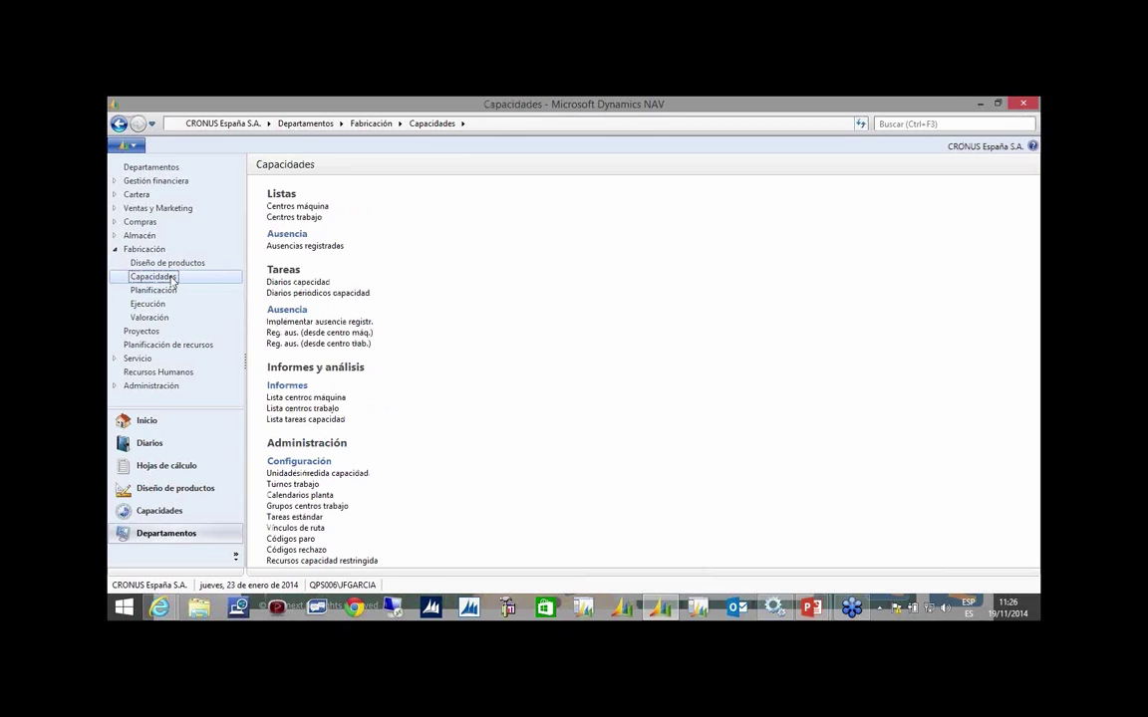
{"action": "left_click", "coordinate": [296, 219]}
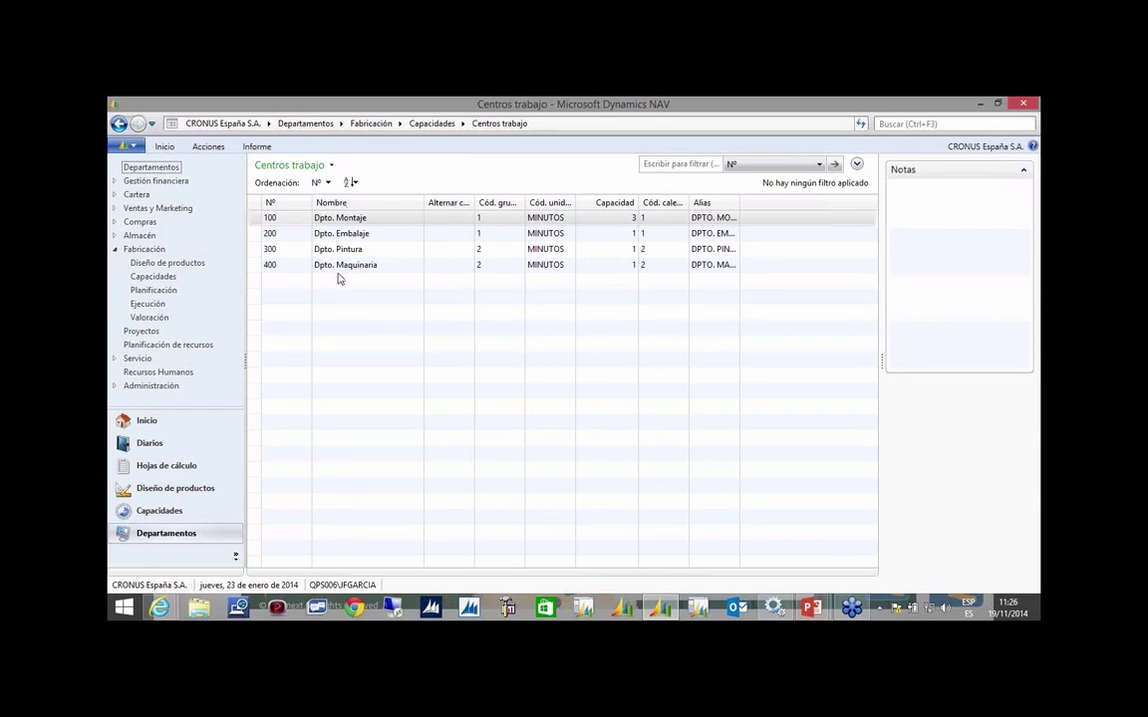
{"action": "left_click", "coordinate": [294, 222]}
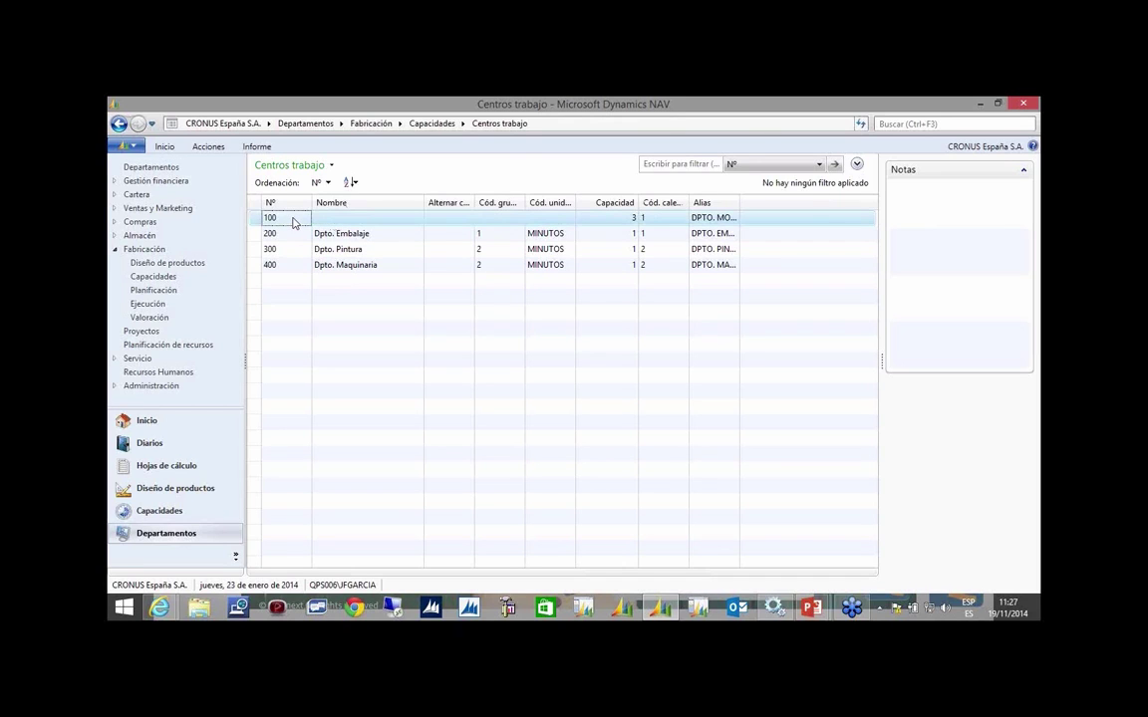
{"action": "double_click", "coordinate": [294, 222]}
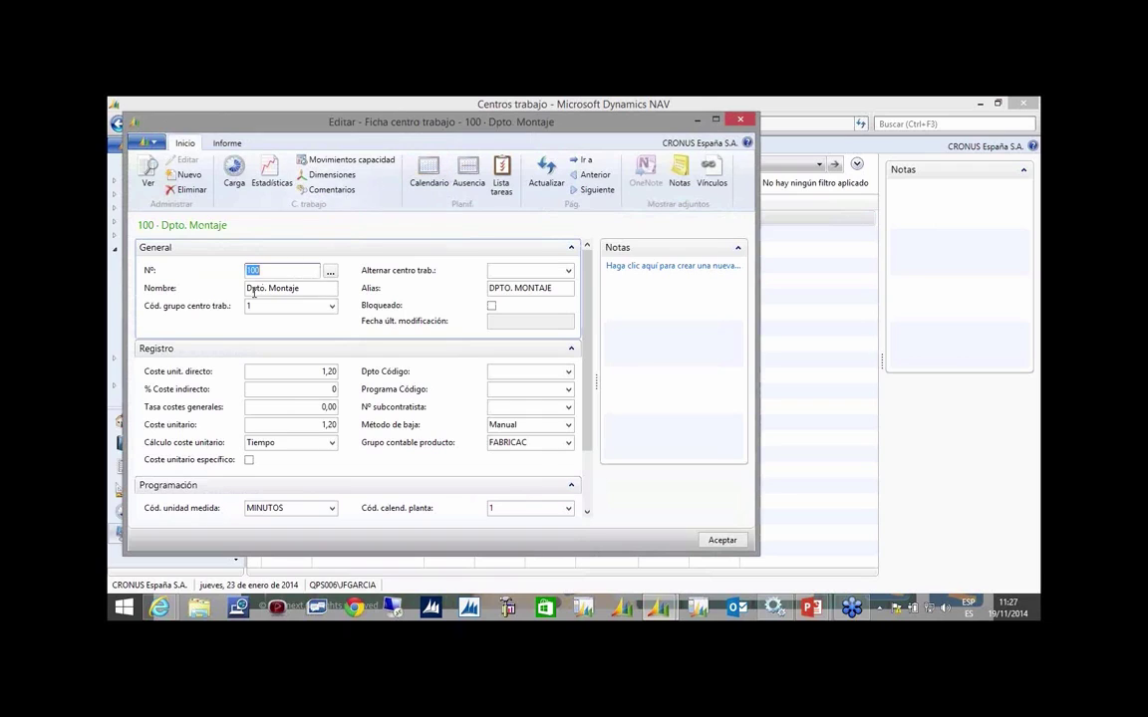
Review the Dpto. Montaje card's direct unit cost, indirect cost percentage and general overhead rate under Registro.
{"action": "left_click", "coordinate": [293, 372]}
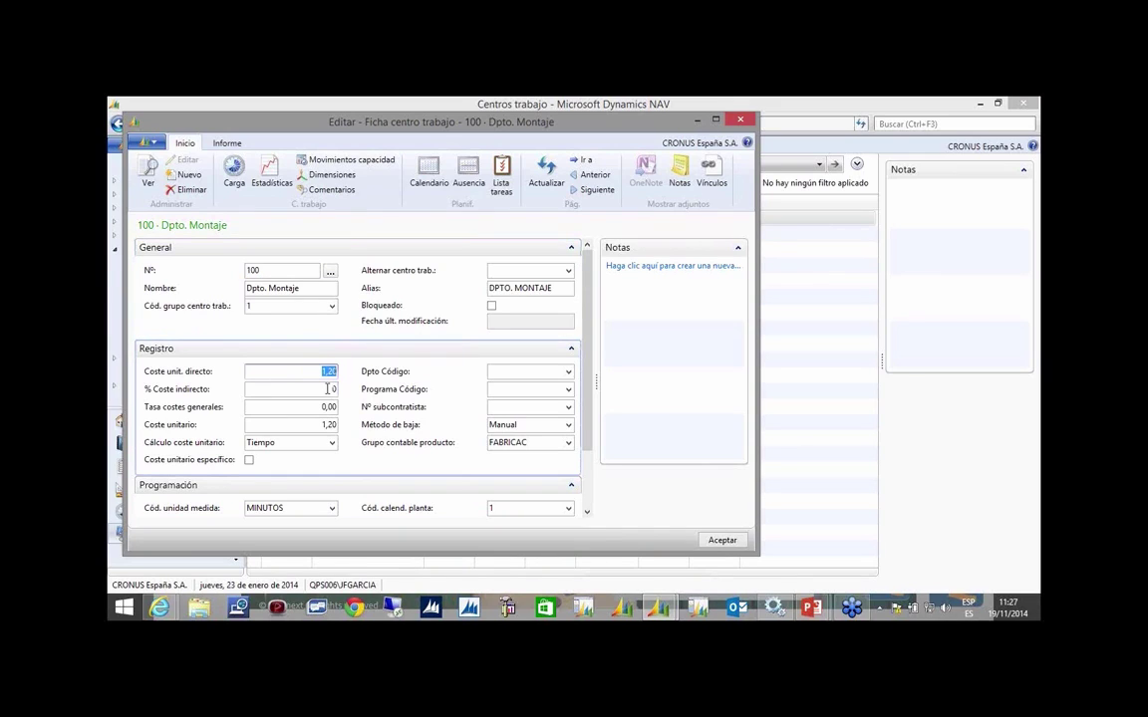
{"action": "left_click", "coordinate": [302, 443]}
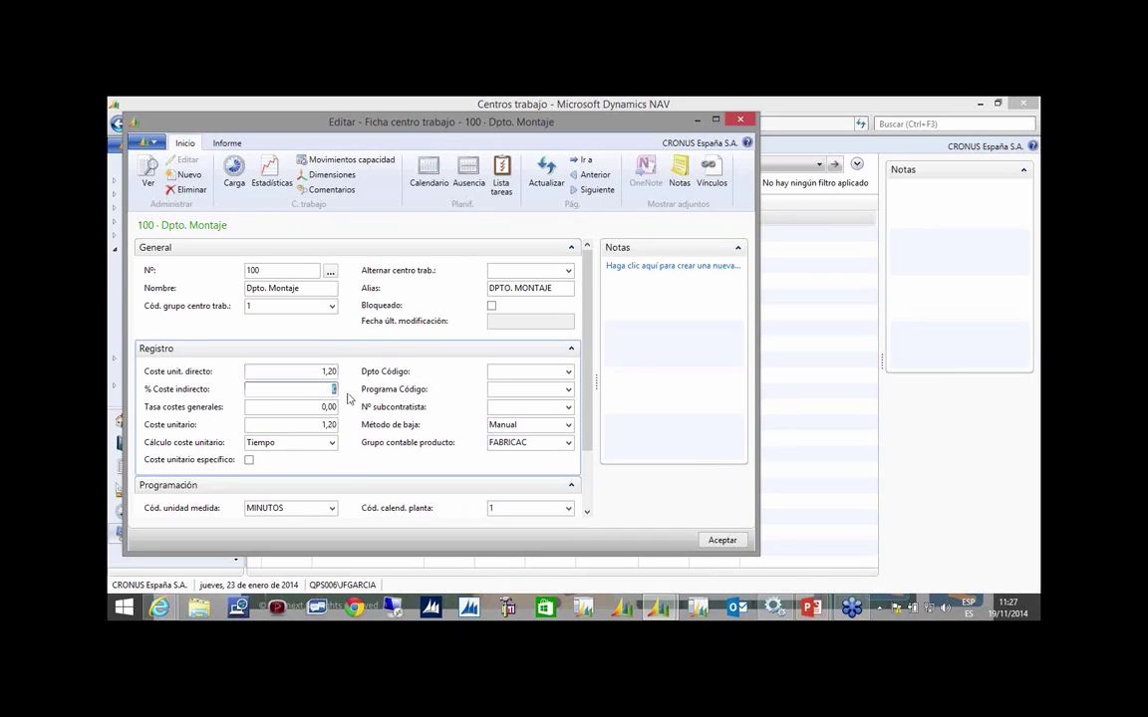
{"action": "key", "text": "Tab"}
{"action": "key", "text": "Tab"}
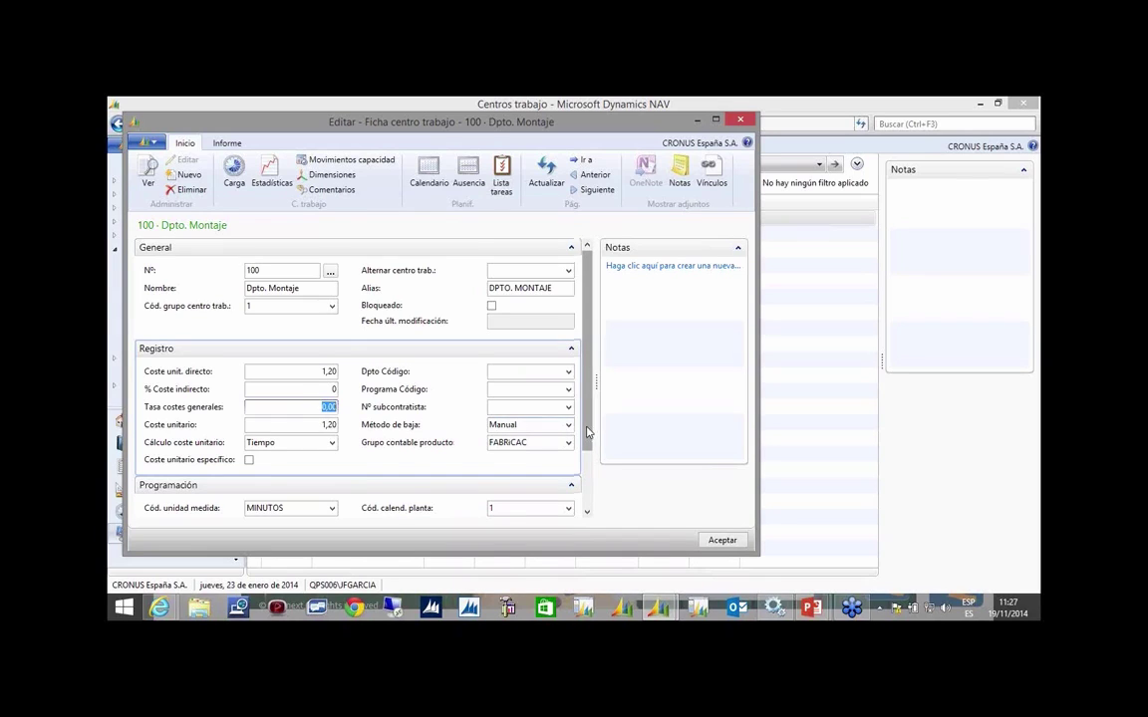
Review Dpto. Montaje's unit cost calculation method, and its unit of measure and capacity under Programación.
{"action": "left_click_drag", "start_coordinate": [587, 432], "coordinate": [588, 462]}
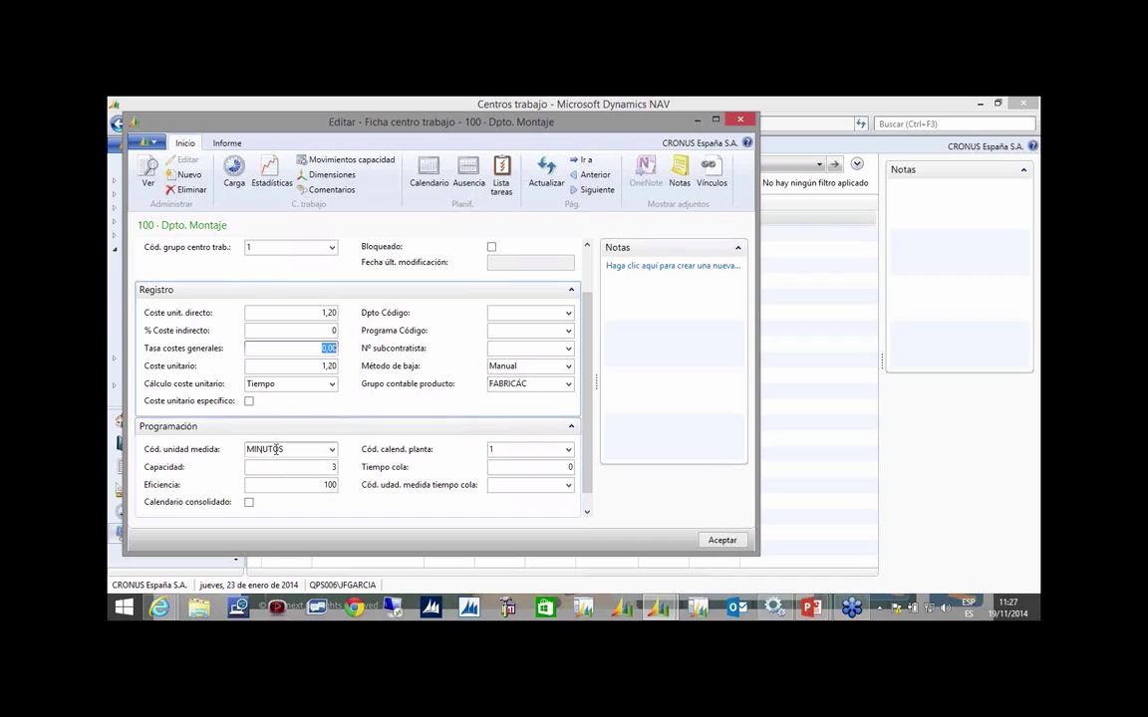
{"action": "left_click", "coordinate": [265, 384]}
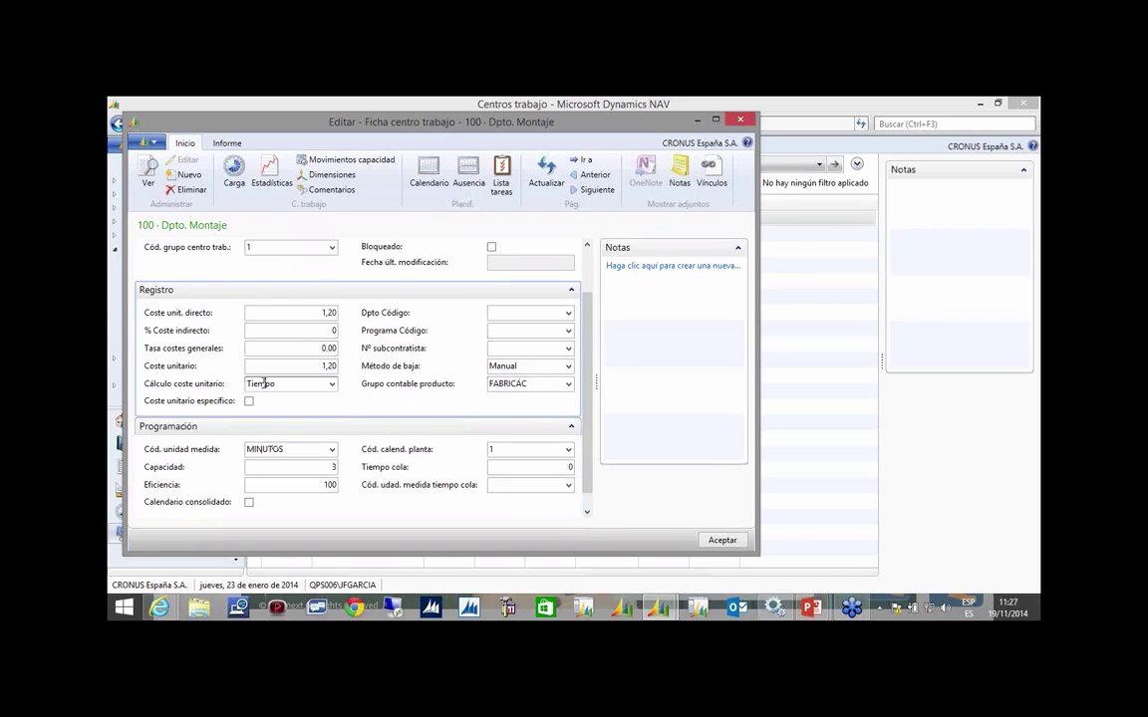
{"action": "left_click", "coordinate": [275, 450]}
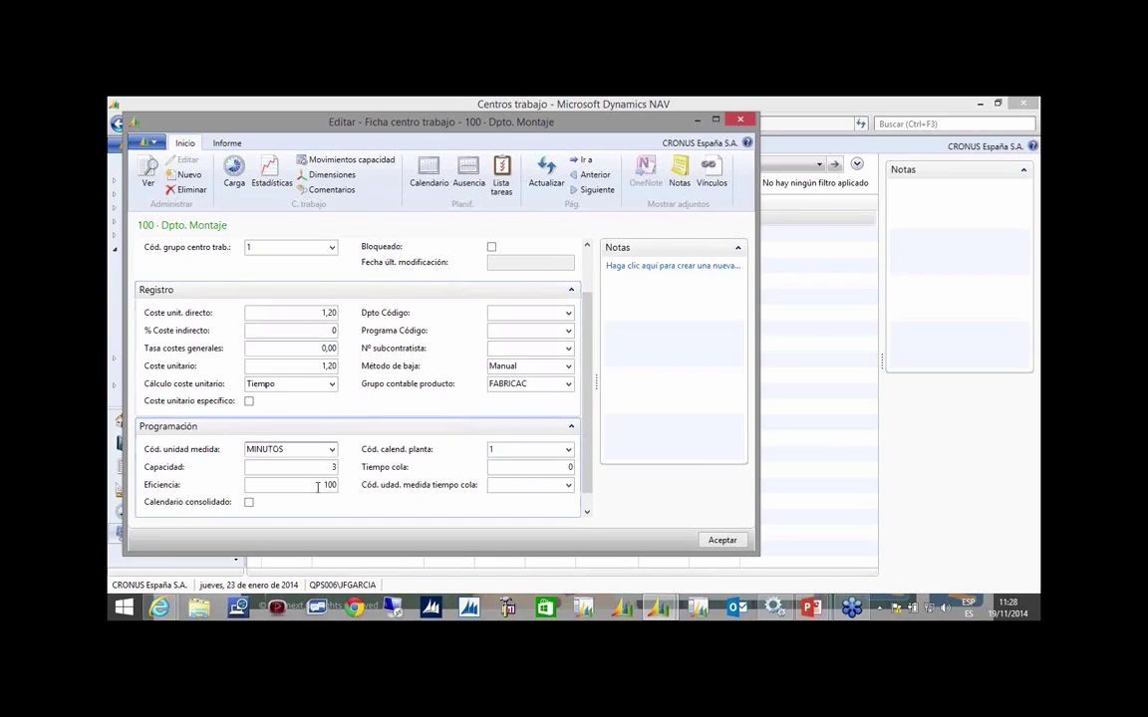
{"action": "left_click", "coordinate": [305, 467]}
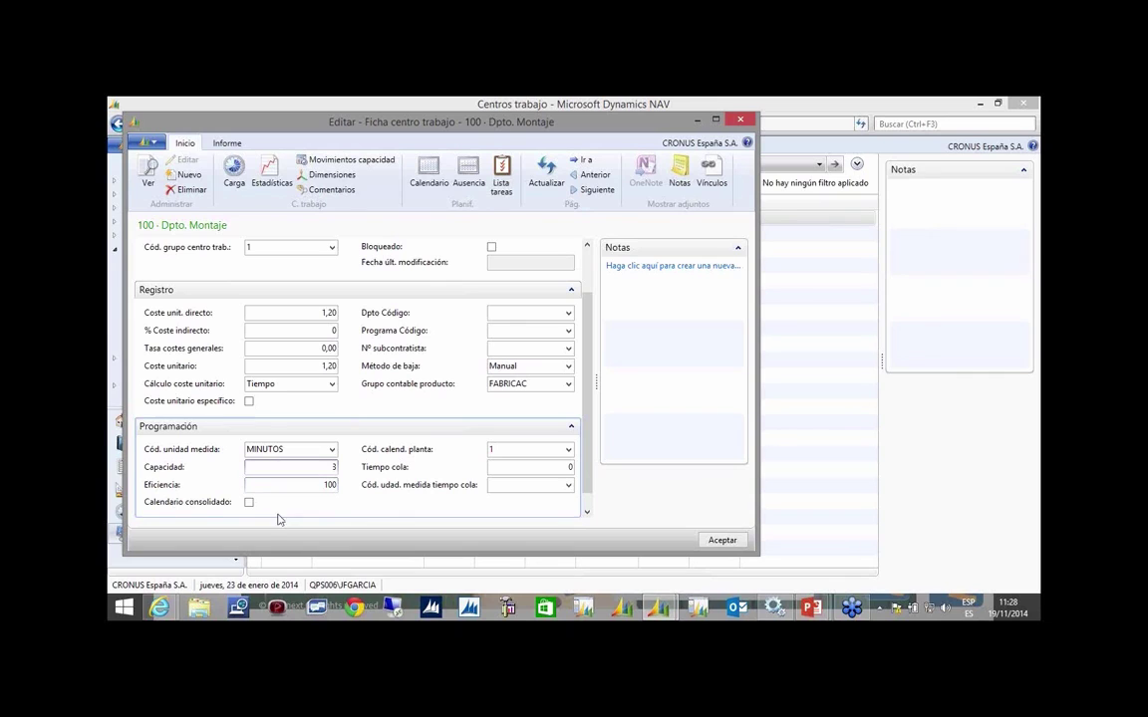
Open Dpto. Montaje's work center load, show it by Año and select the 2014 period.
{"action": "left_click", "coordinate": [236, 173]}
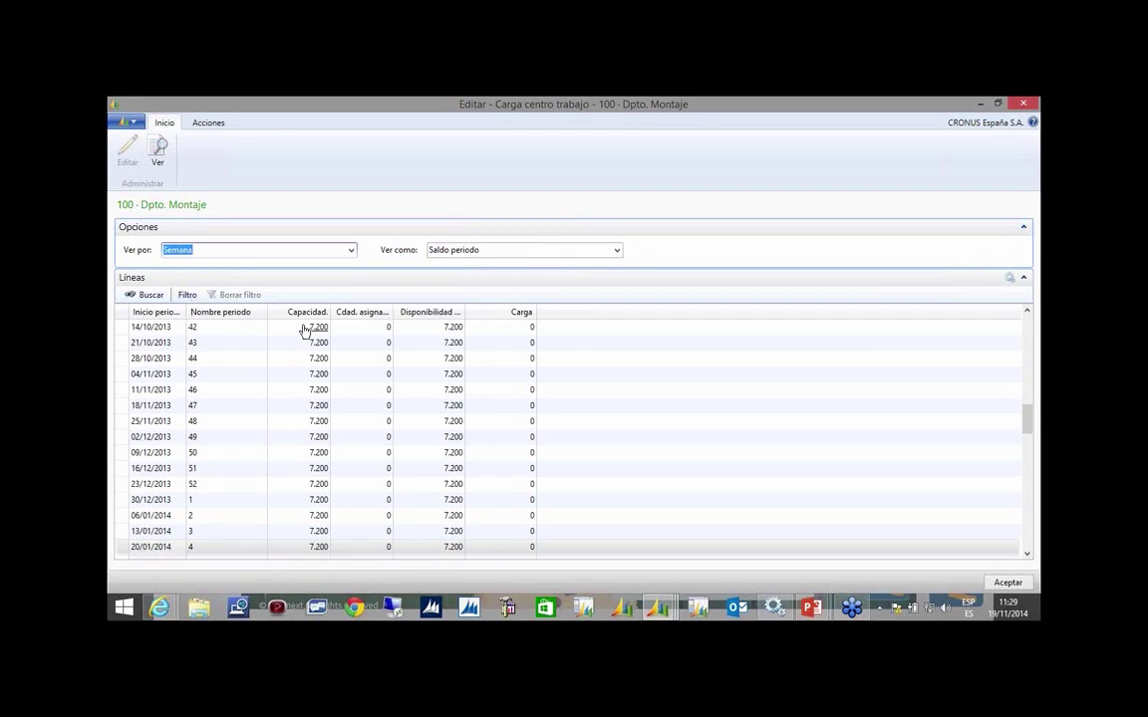
{"action": "left_click", "coordinate": [339, 250]}
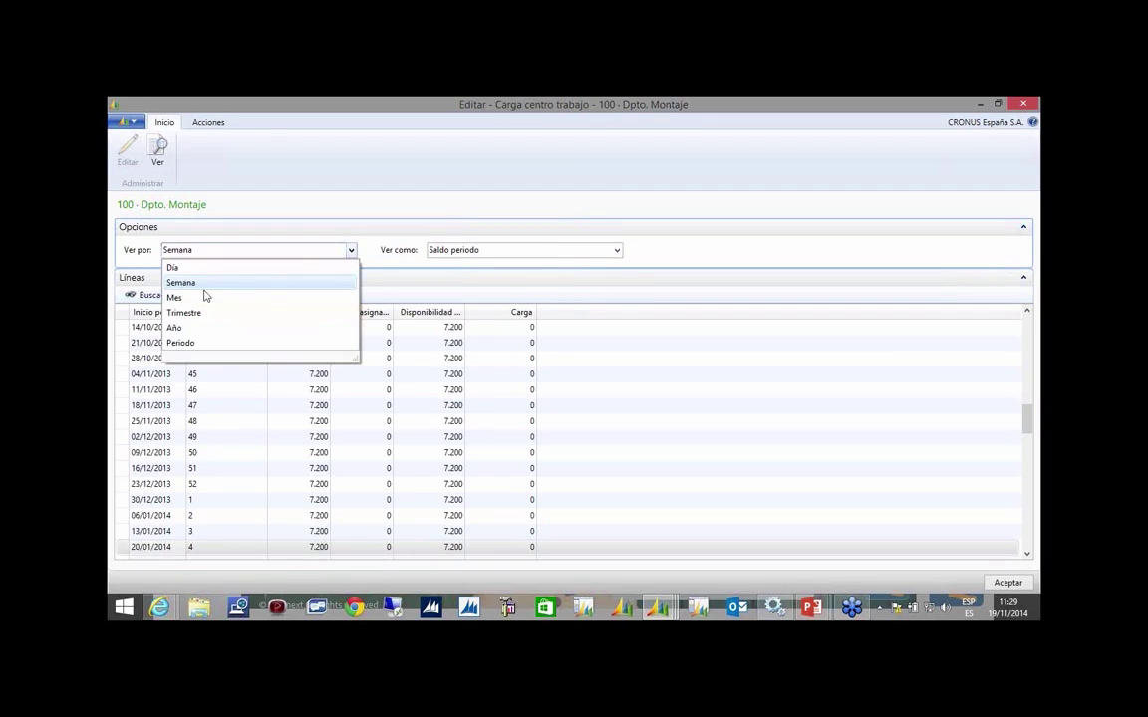
{"action": "left_click", "coordinate": [185, 329]}
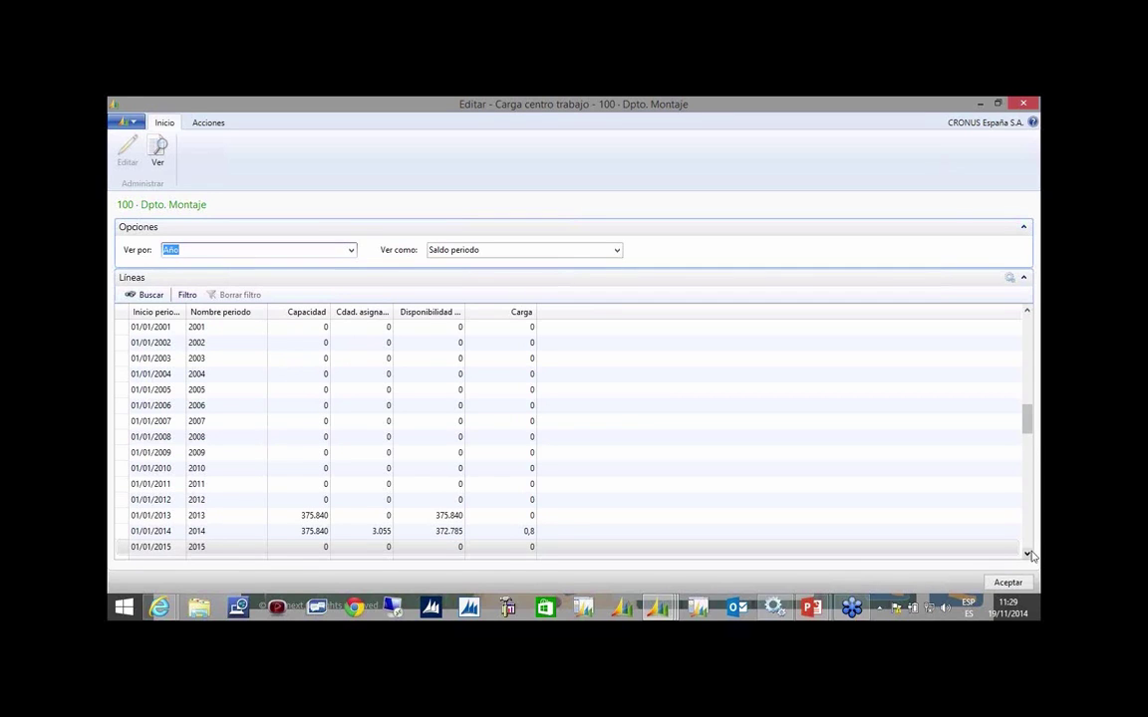
{"action": "scroll", "coordinate": [926, 499], "scroll_direction": "down", "scroll_amount": 1}
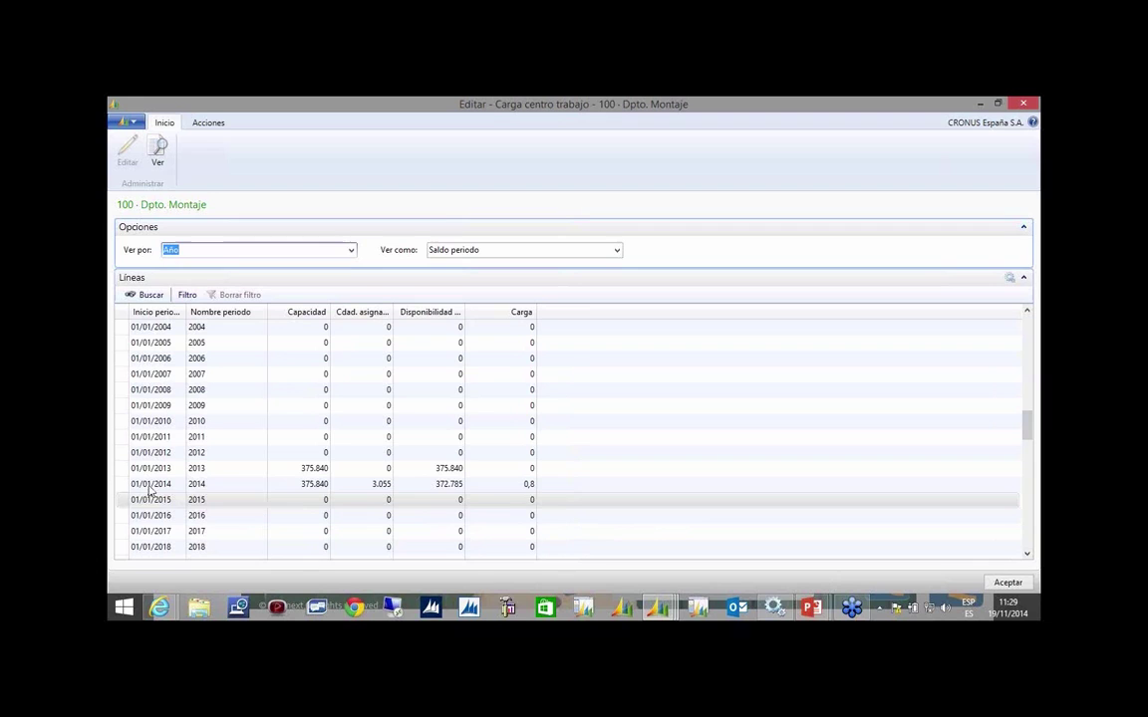
{"action": "left_click", "coordinate": [144, 484]}
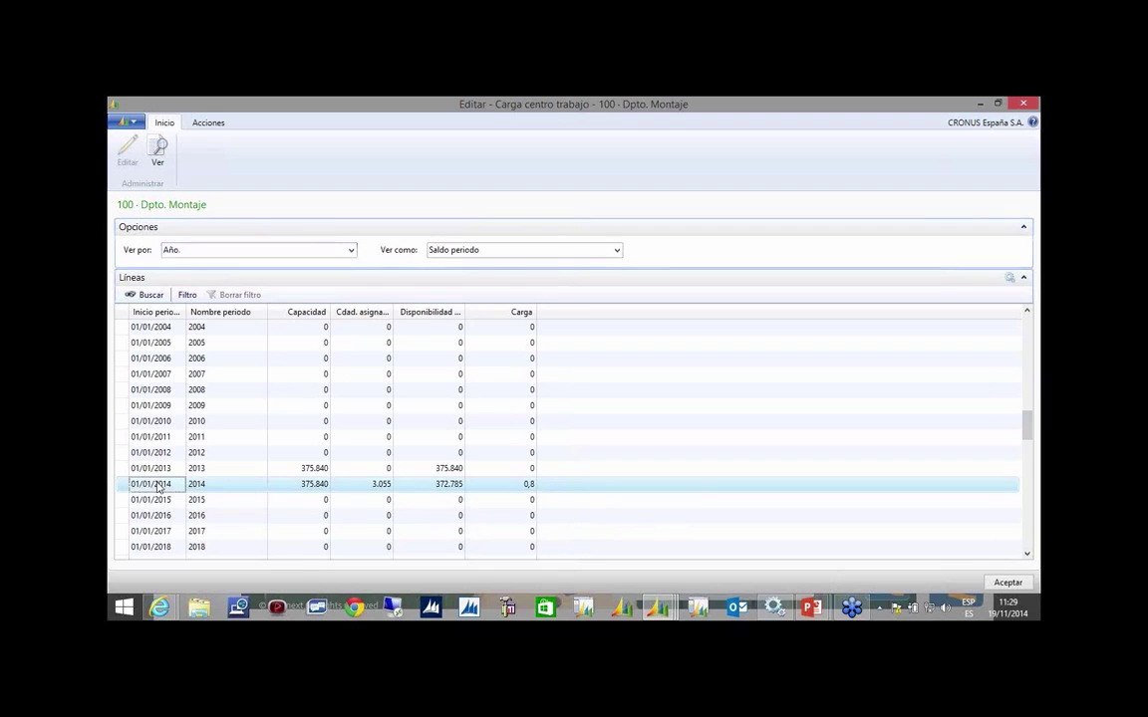
Show Dpto. Montaje's load by Mes and review the production order capacity needs behind January 2014's assigned quantity.
{"action": "left_click", "coordinate": [351, 250]}
{"action": "left_click", "coordinate": [195, 299]}
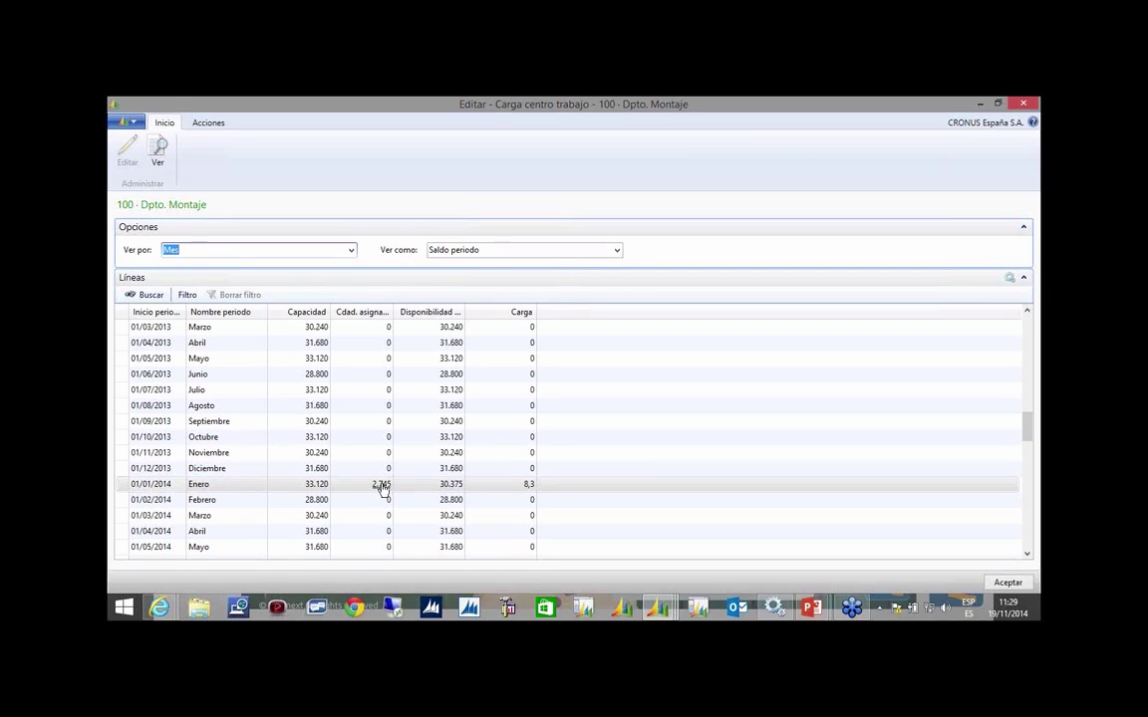
{"action": "left_click", "coordinate": [382, 487]}
{"action": "left_click", "coordinate": [400, 481]}
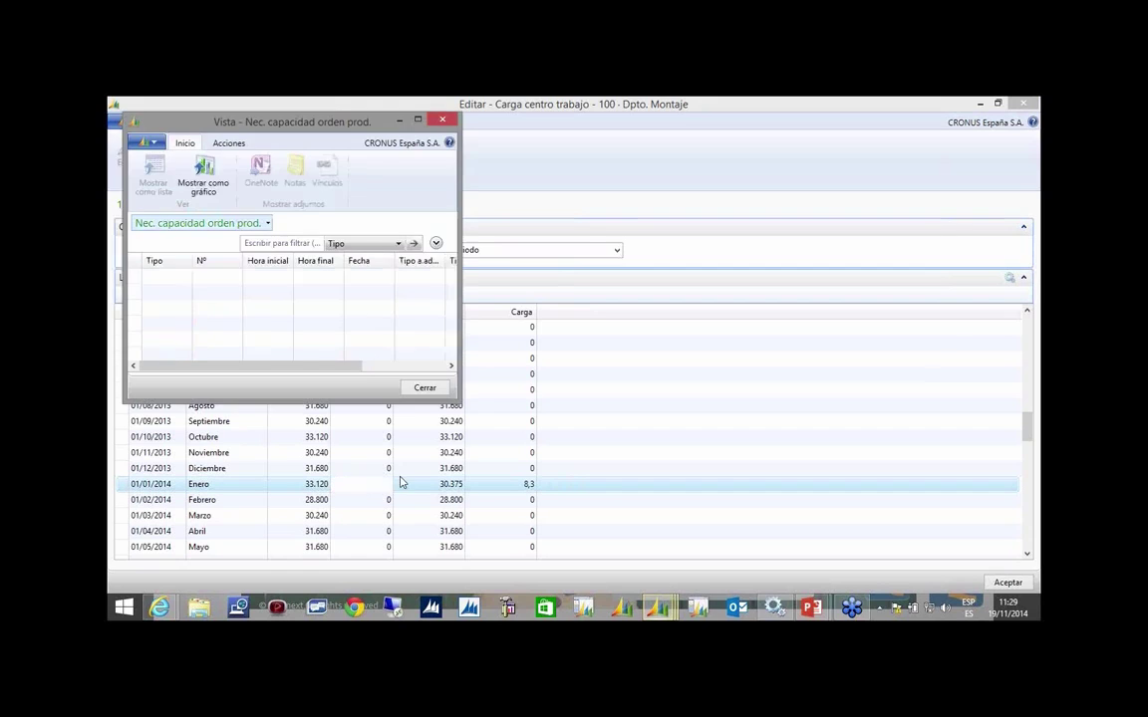
{"action": "left_click", "coordinate": [418, 121]}
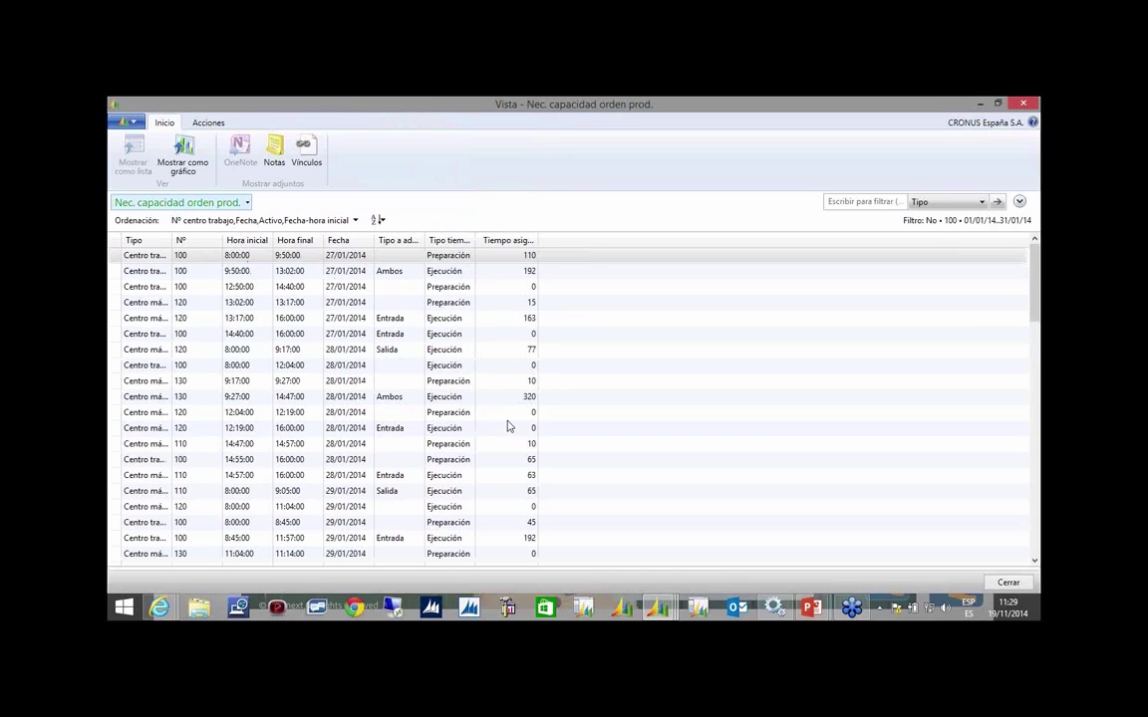
{"action": "scroll", "coordinate": [508, 426], "scroll_direction": "down", "scroll_amount": 7}
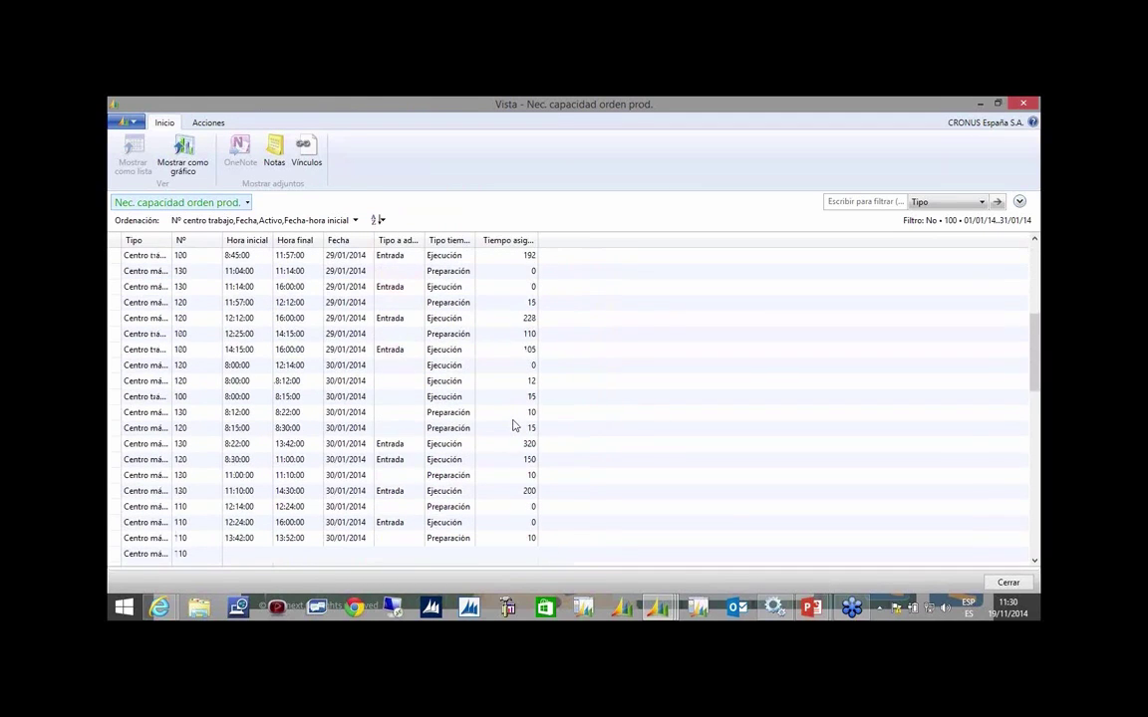
{"action": "scroll", "coordinate": [513, 399], "scroll_direction": "up", "scroll_amount": 10}
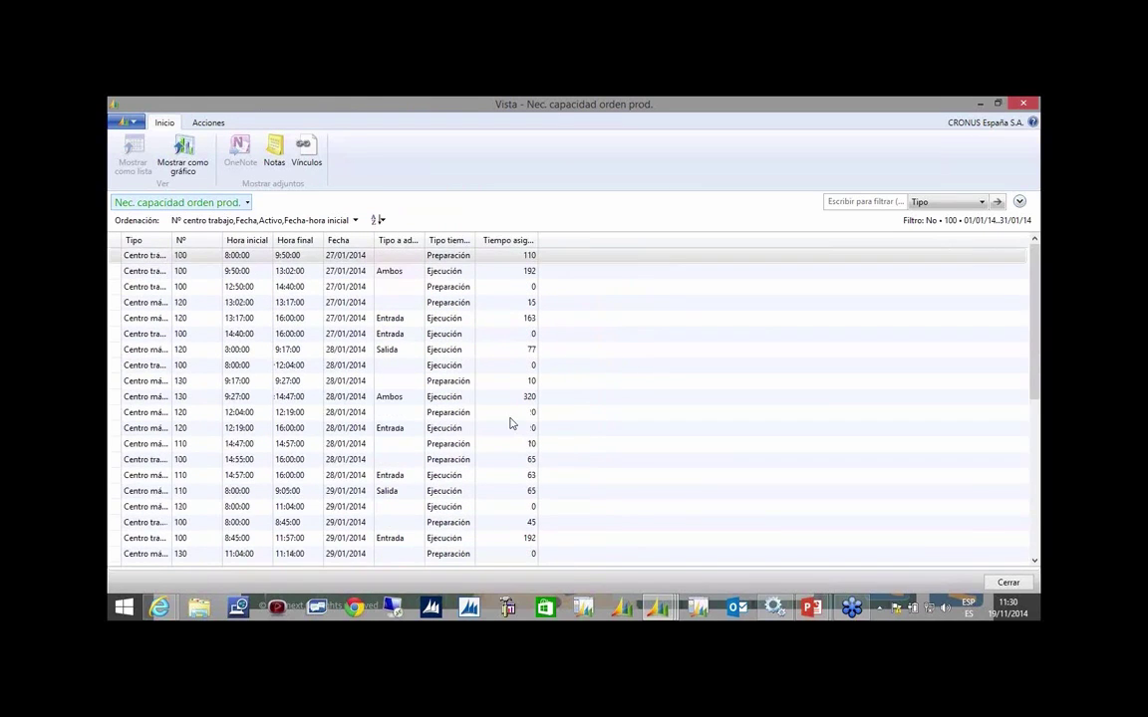
View the capacity needs as a chart of Tiempo necesario per production order, and return to the list view.
{"action": "left_click", "coordinate": [183, 155]}
{"action": "mouse_move", "coordinate": [712, 448]}
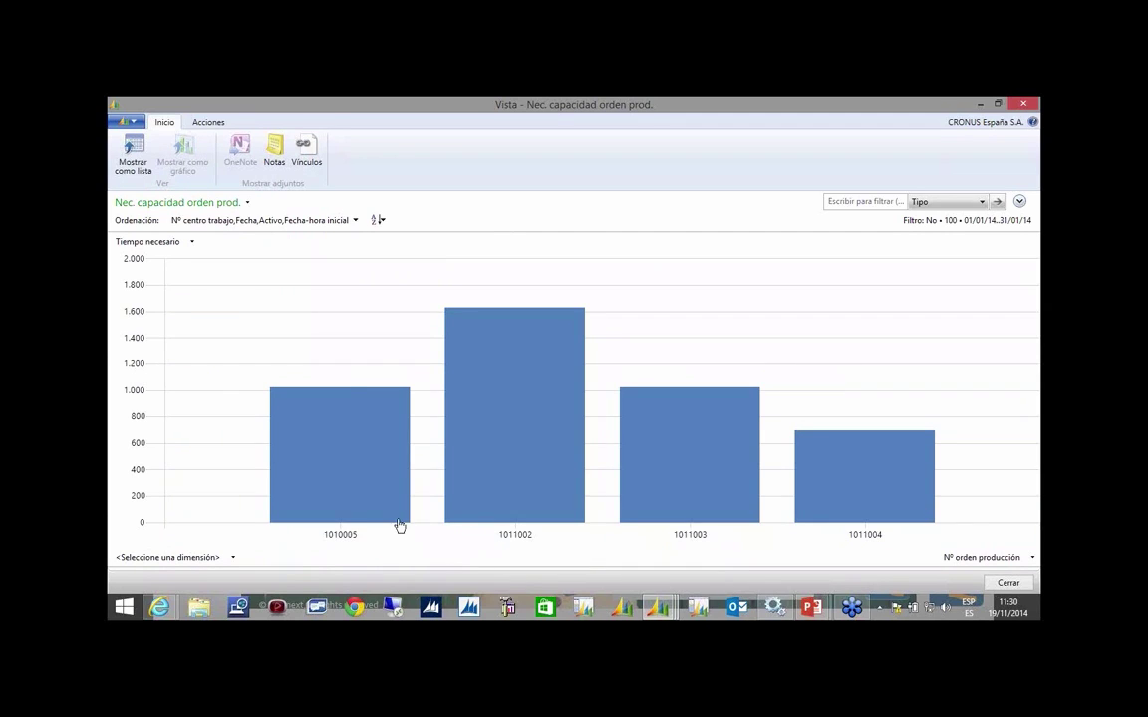
{"action": "mouse_move", "coordinate": [336, 466]}
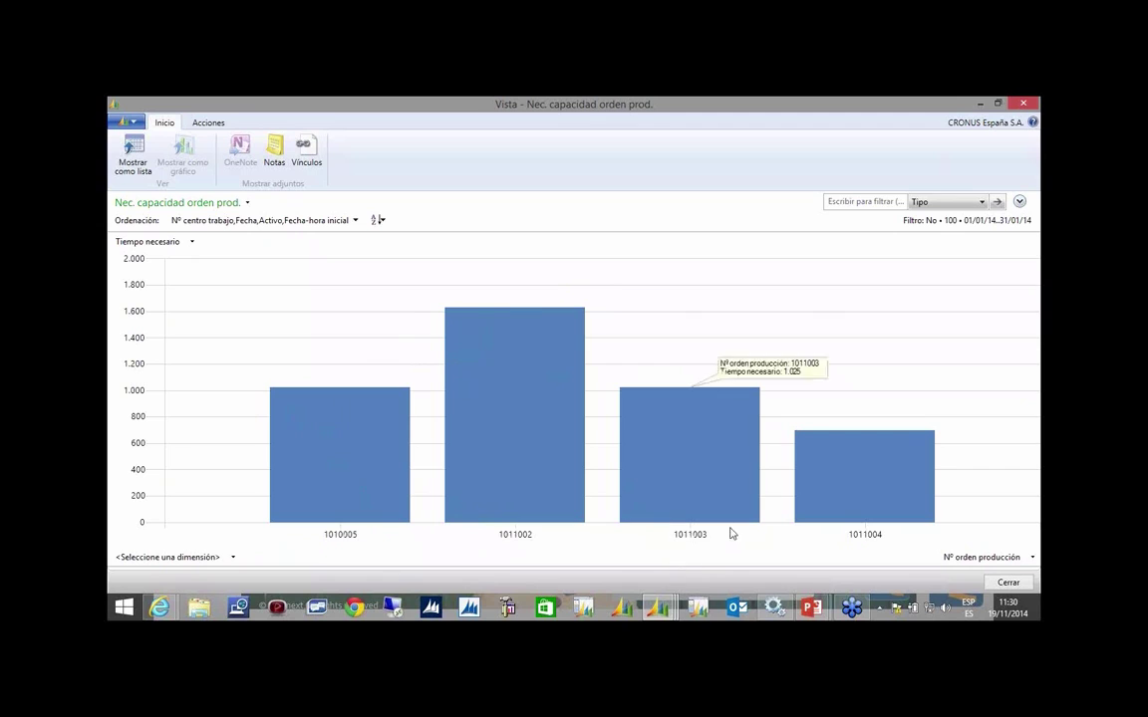
{"action": "left_click", "coordinate": [150, 167]}
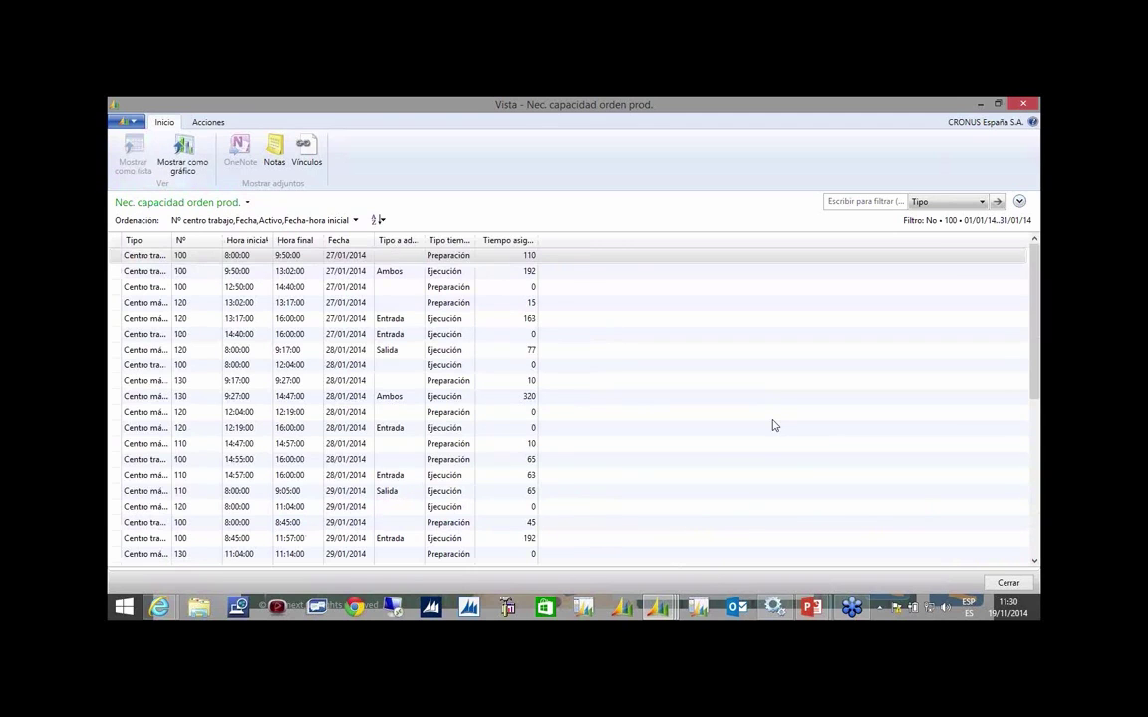
{"action": "key", "text": "Escape"}
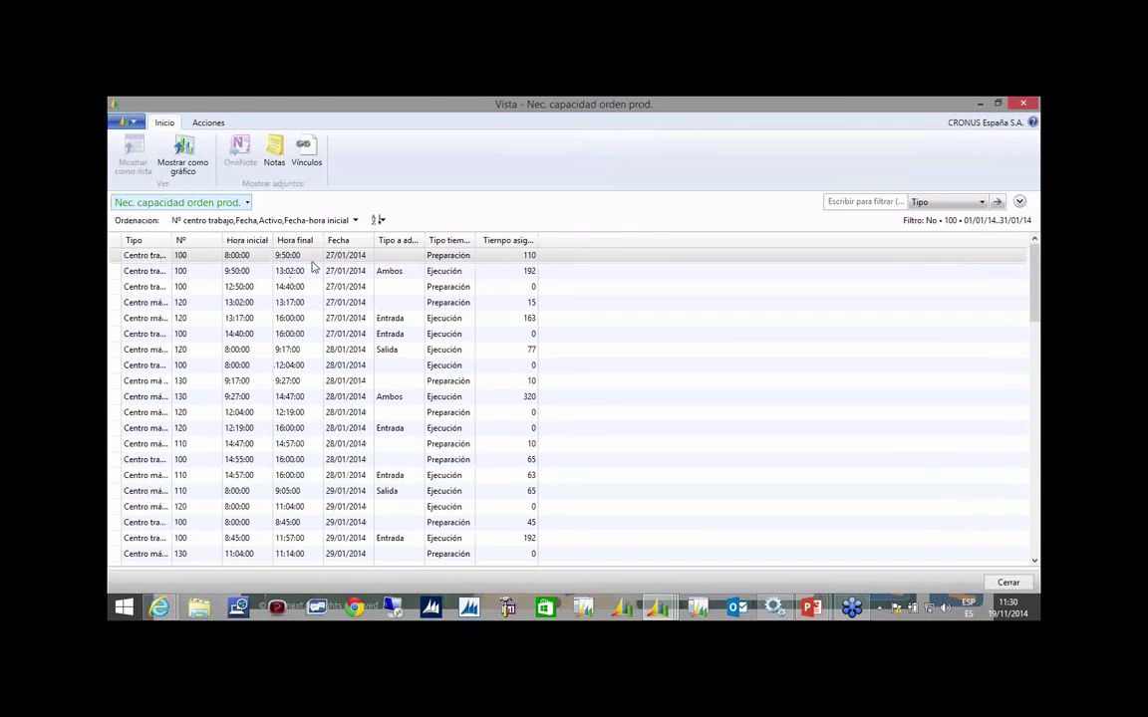
Add the Nº orden producción column to the Nec. capacidad orden prod. list and close the page to apply it.
{"action": "left_click", "coordinate": [392, 257]}
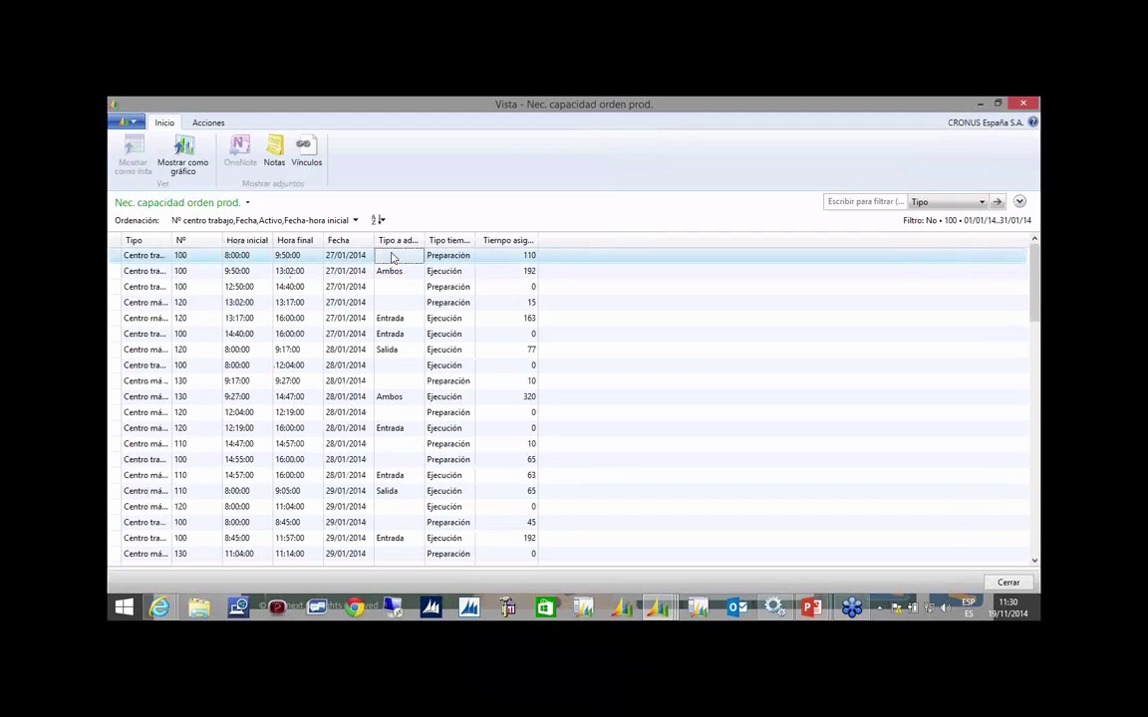
{"action": "right_click", "coordinate": [515, 240]}
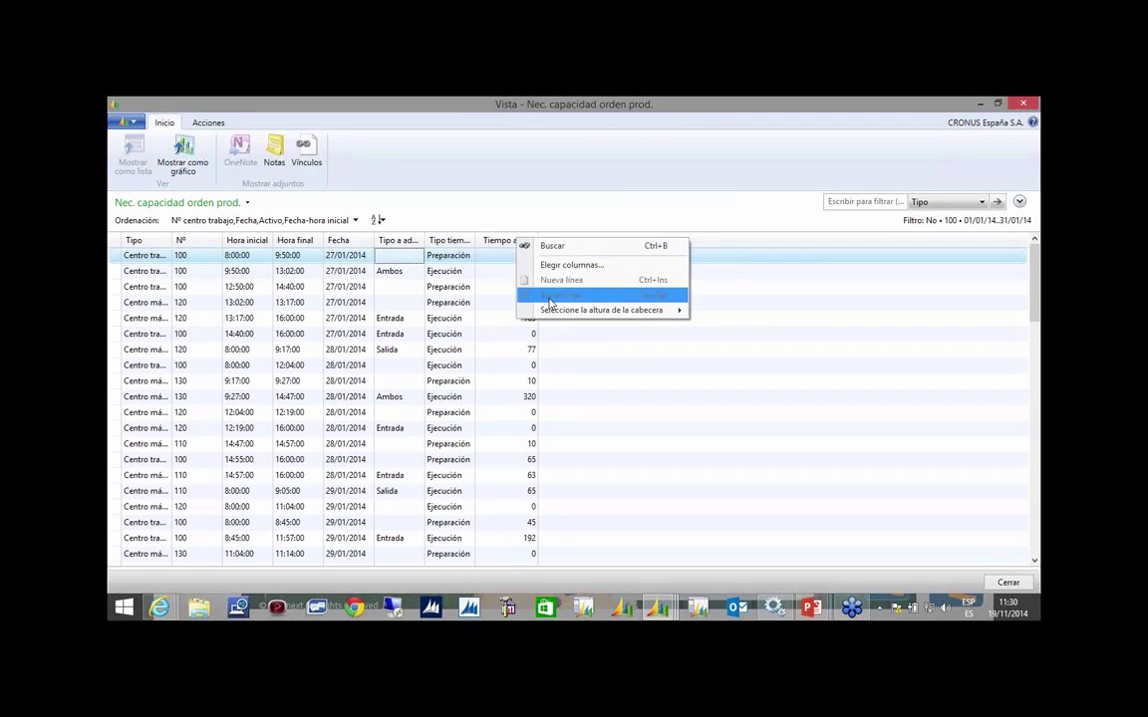
{"action": "left_click", "coordinate": [543, 265]}
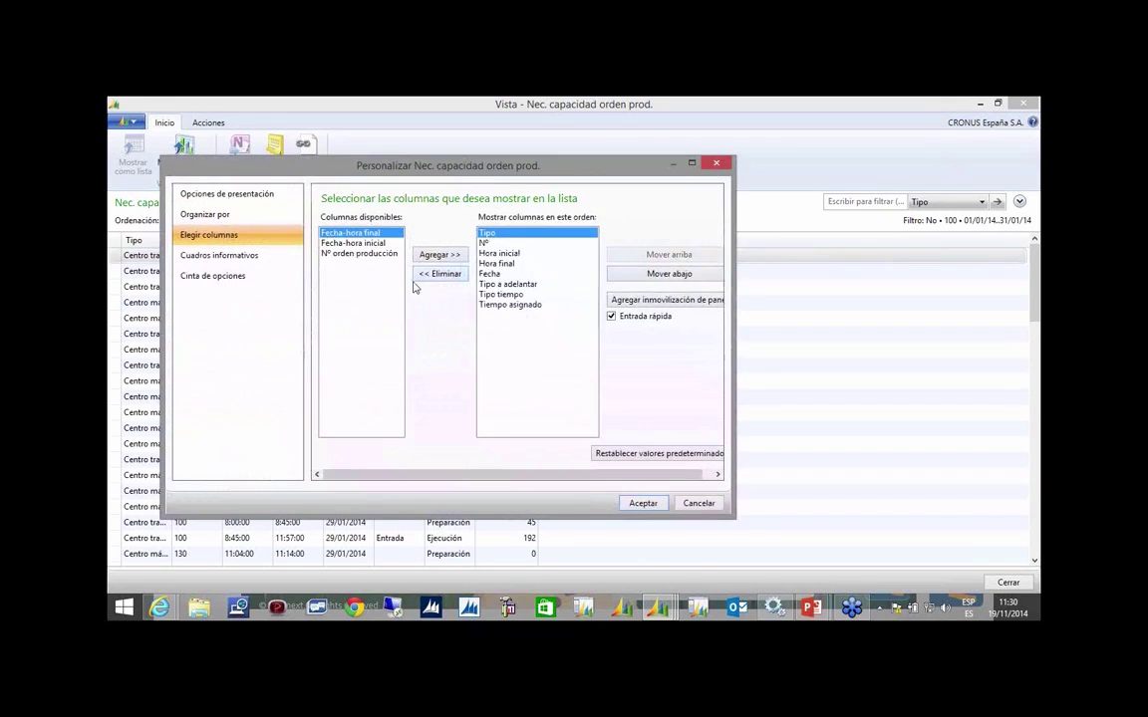
{"action": "left_click", "coordinate": [360, 253]}
{"action": "left_click", "coordinate": [439, 254]}
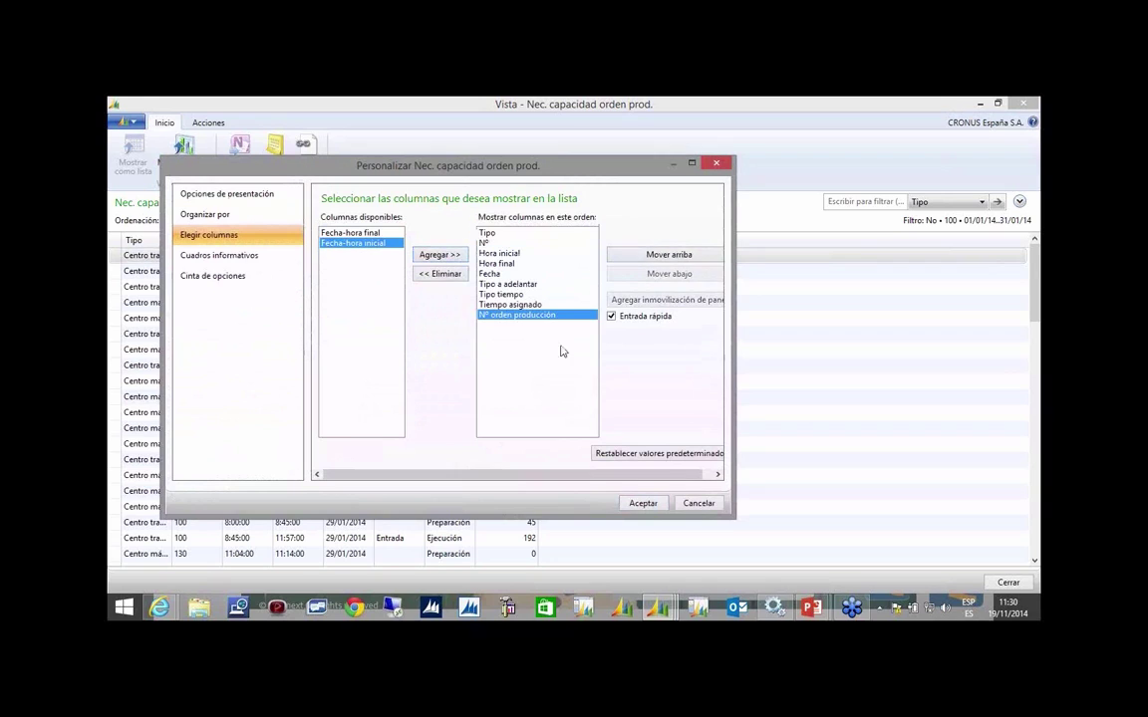
{"action": "left_click", "coordinate": [643, 503]}
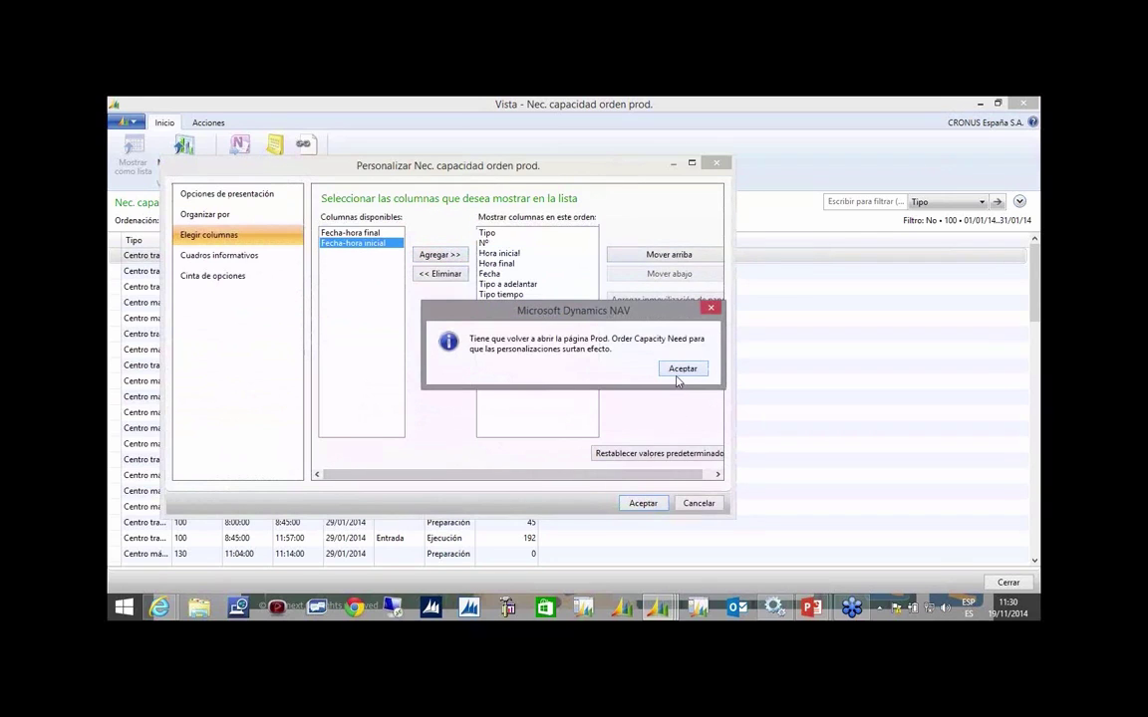
{"action": "left_click", "coordinate": [682, 370]}
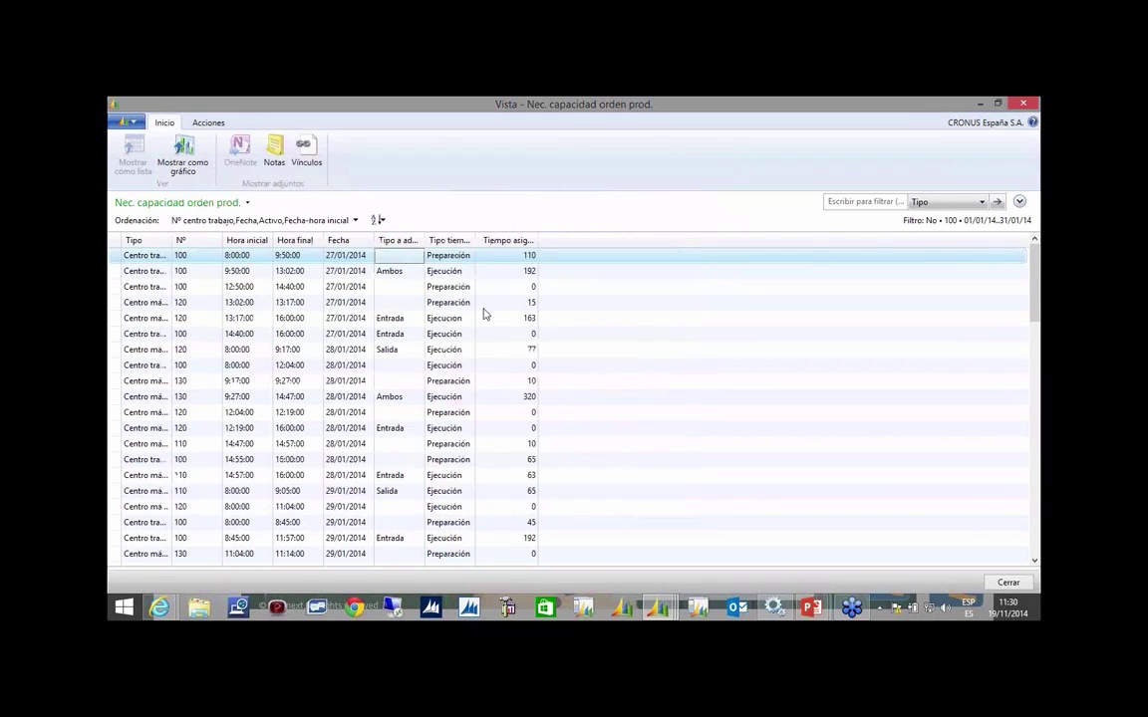
{"action": "key", "text": "Escape"}
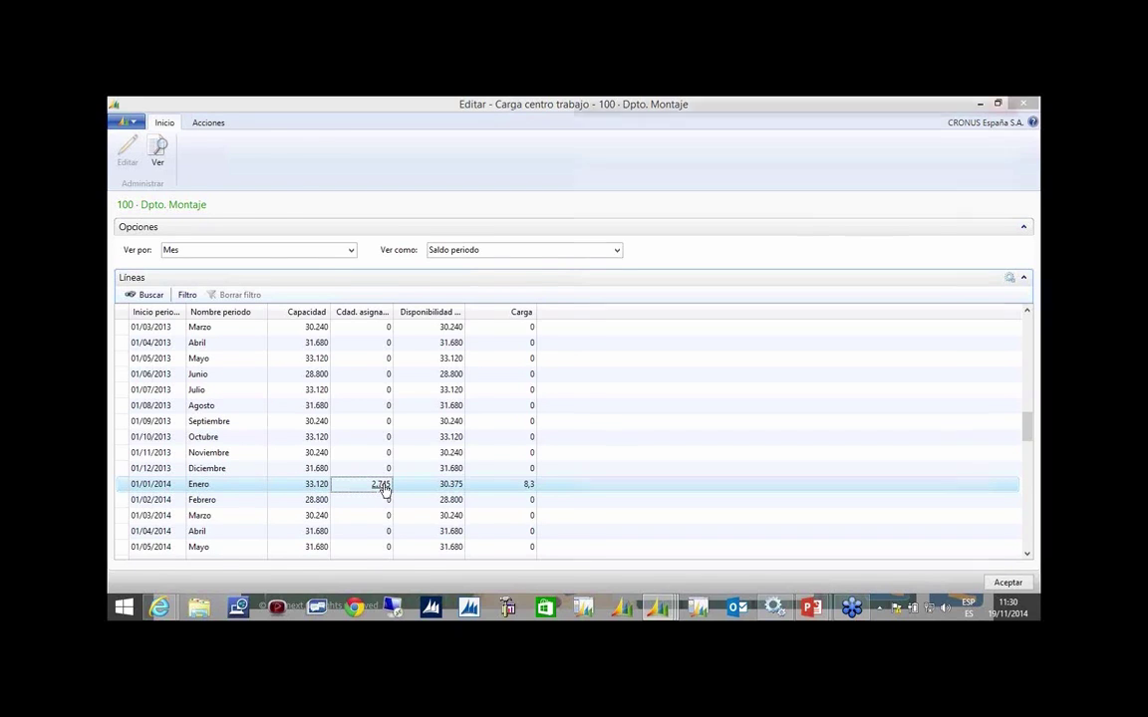
Look up the first capacity need's production order in the full Lista órdenes producción, and return to Centros trabajo.
{"action": "left_click", "coordinate": [558, 260]}
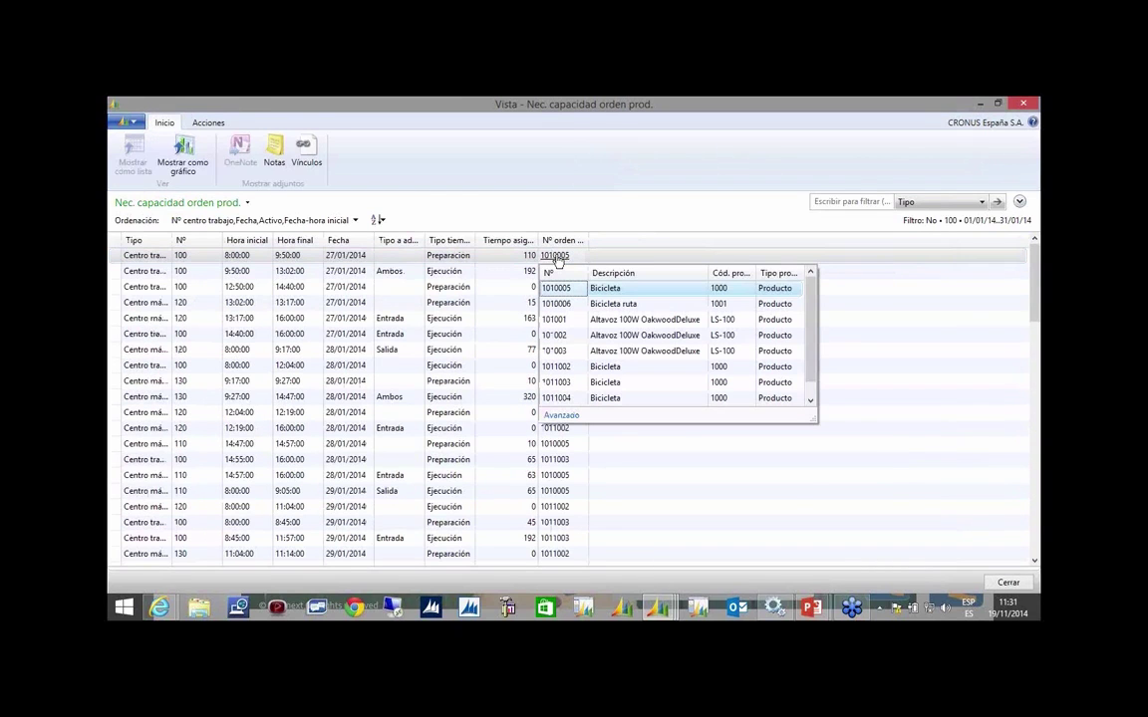
{"action": "left_click", "coordinate": [576, 413]}
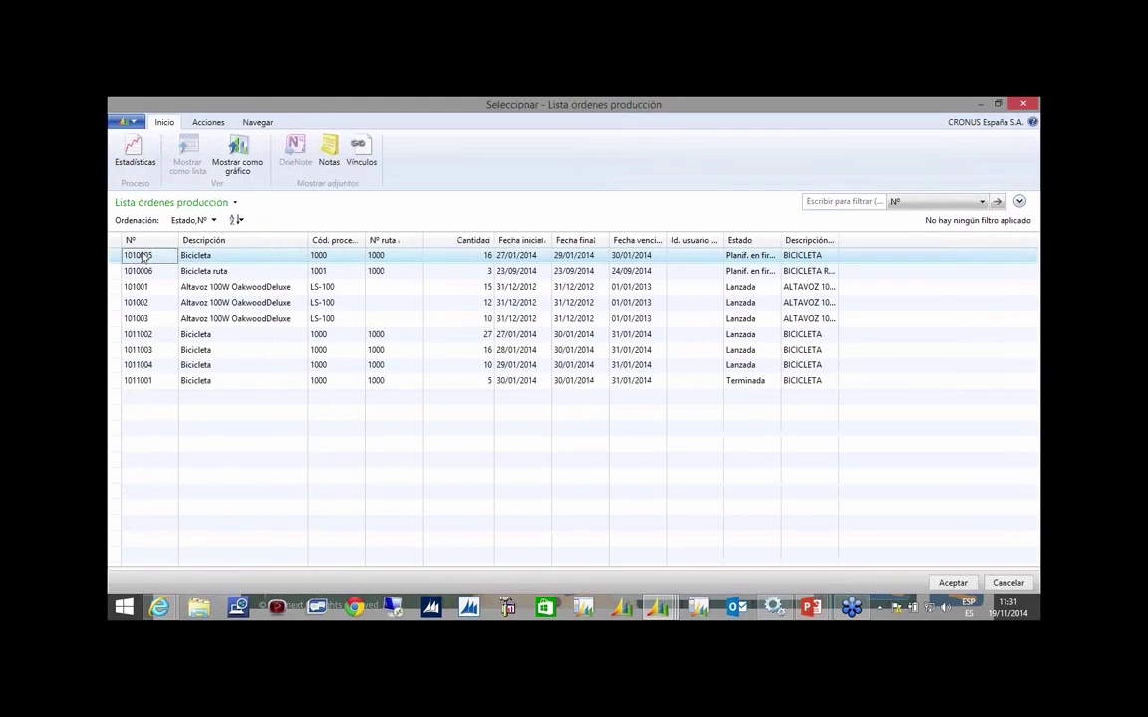
{"action": "double_click", "coordinate": [140, 257]}
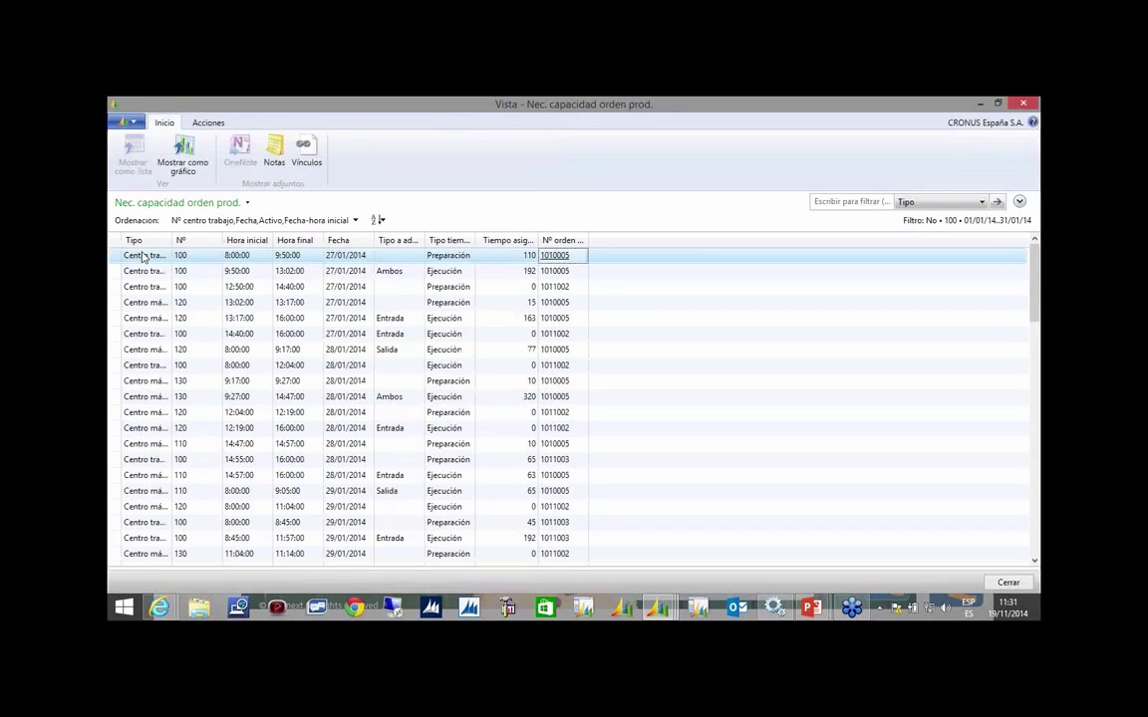
{"action": "left_click", "coordinate": [560, 256]}
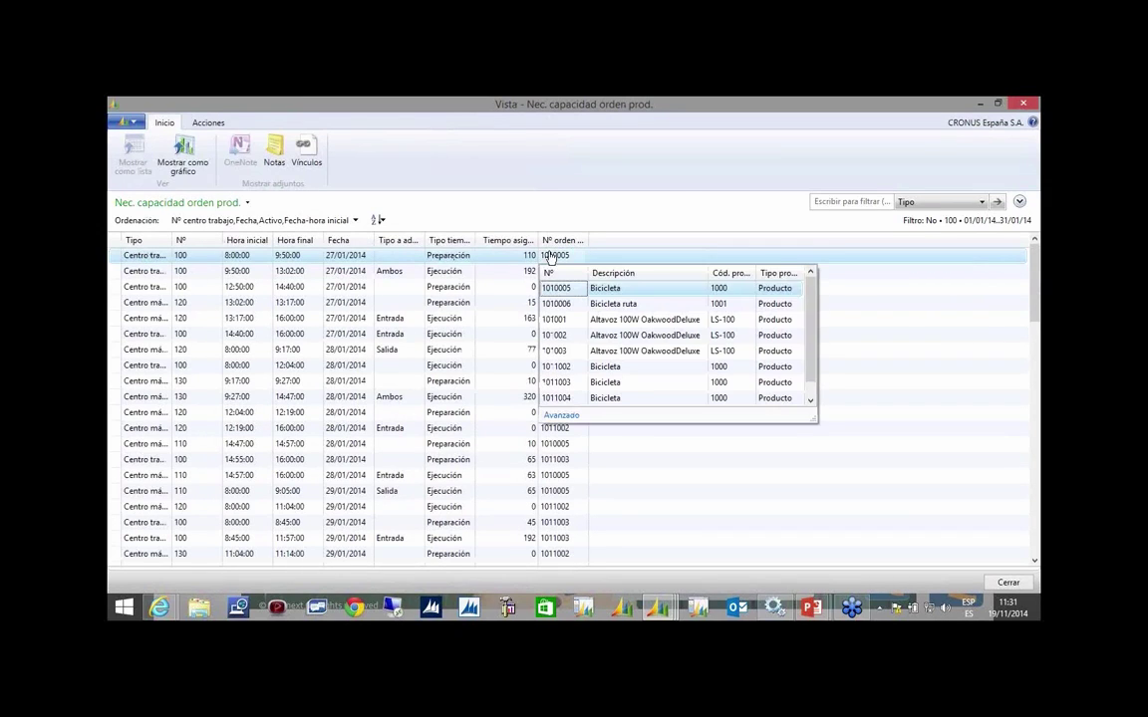
{"action": "left_click", "coordinate": [561, 417]}
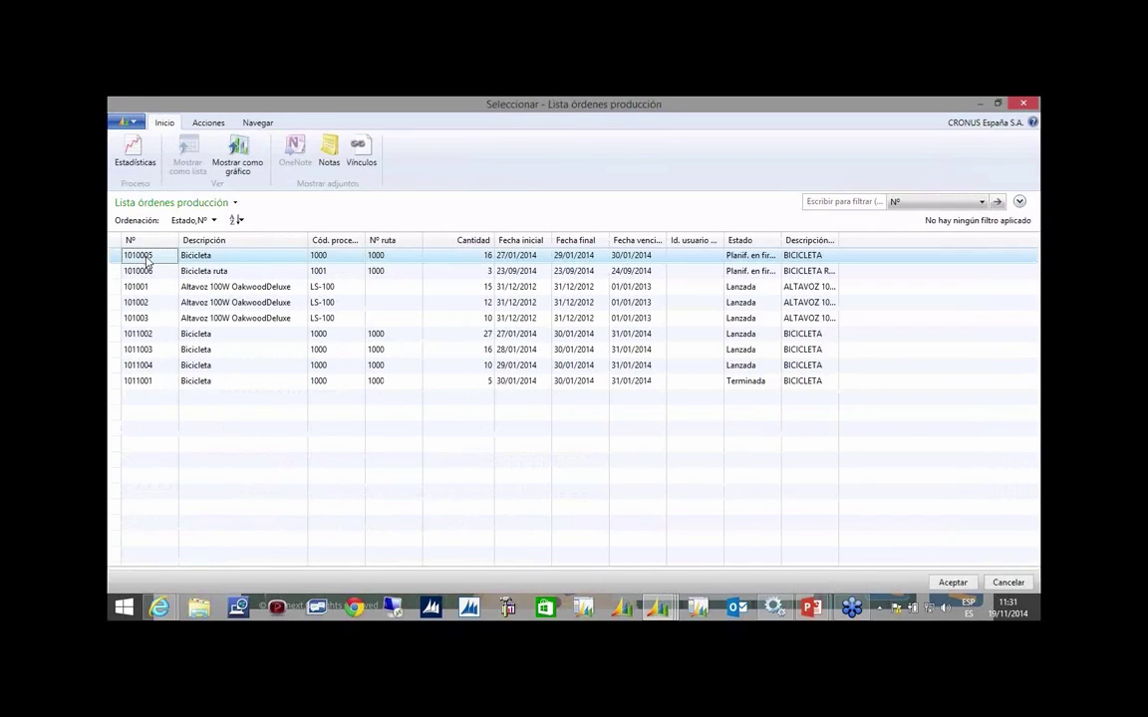
{"action": "right_click", "coordinate": [146, 260]}
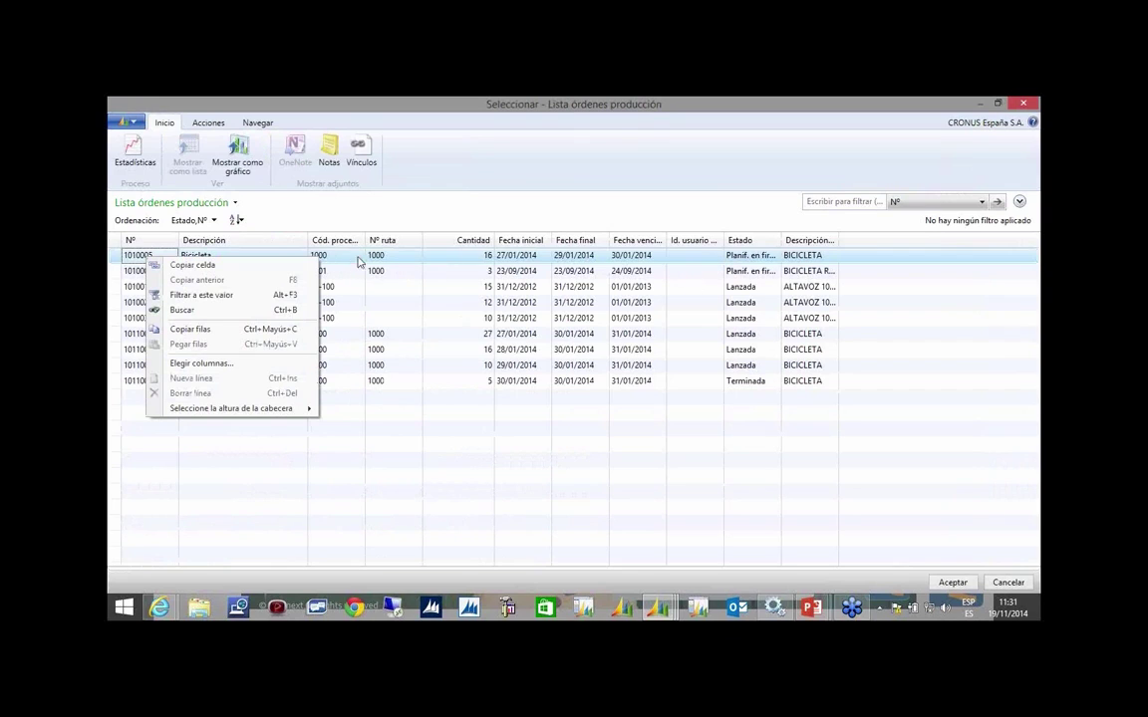
{"action": "left_click", "coordinate": [327, 261]}
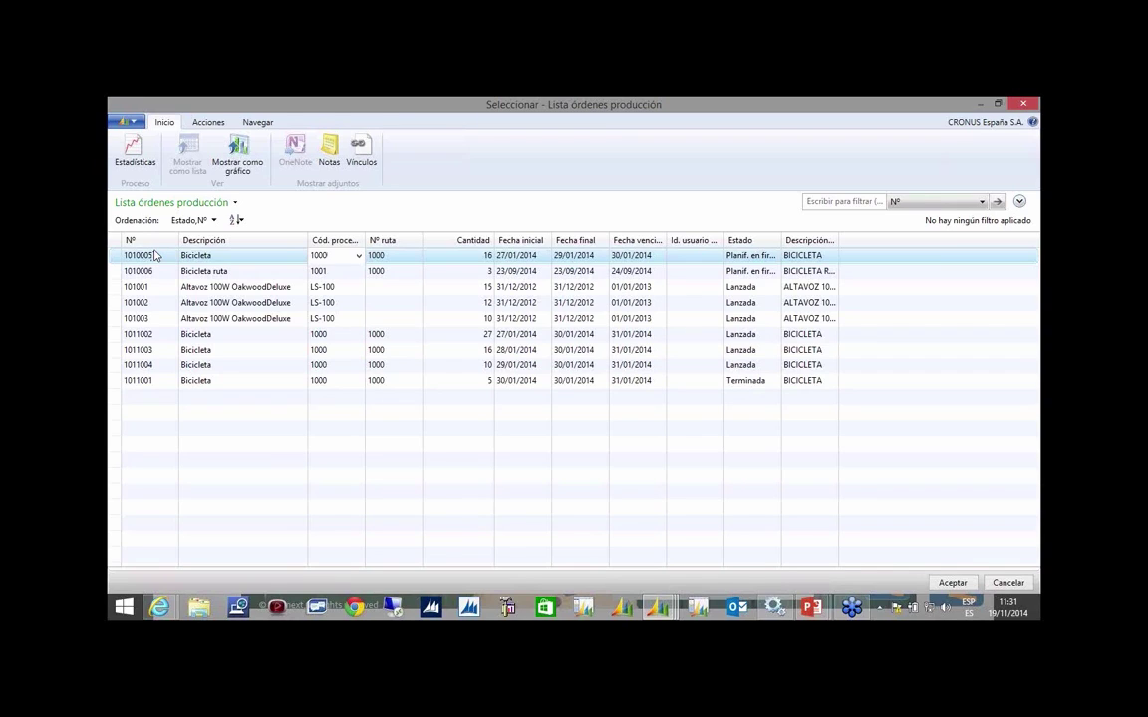
{"action": "left_click", "coordinate": [214, 176]}
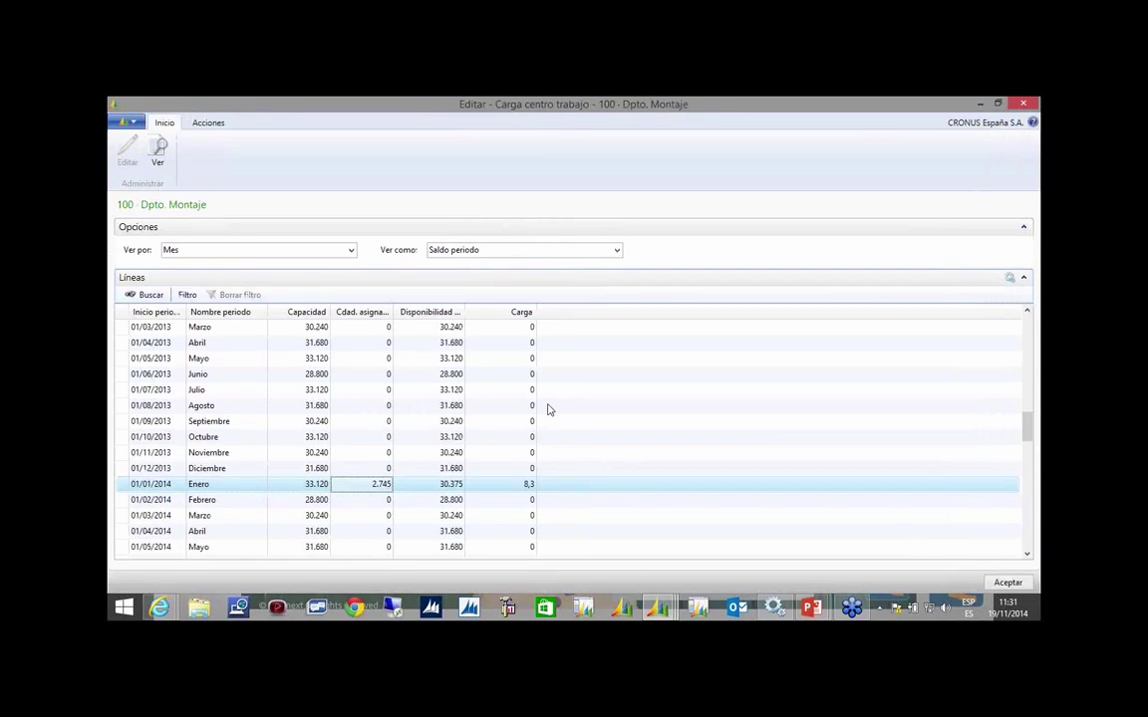
{"action": "key", "text": "Escape"}
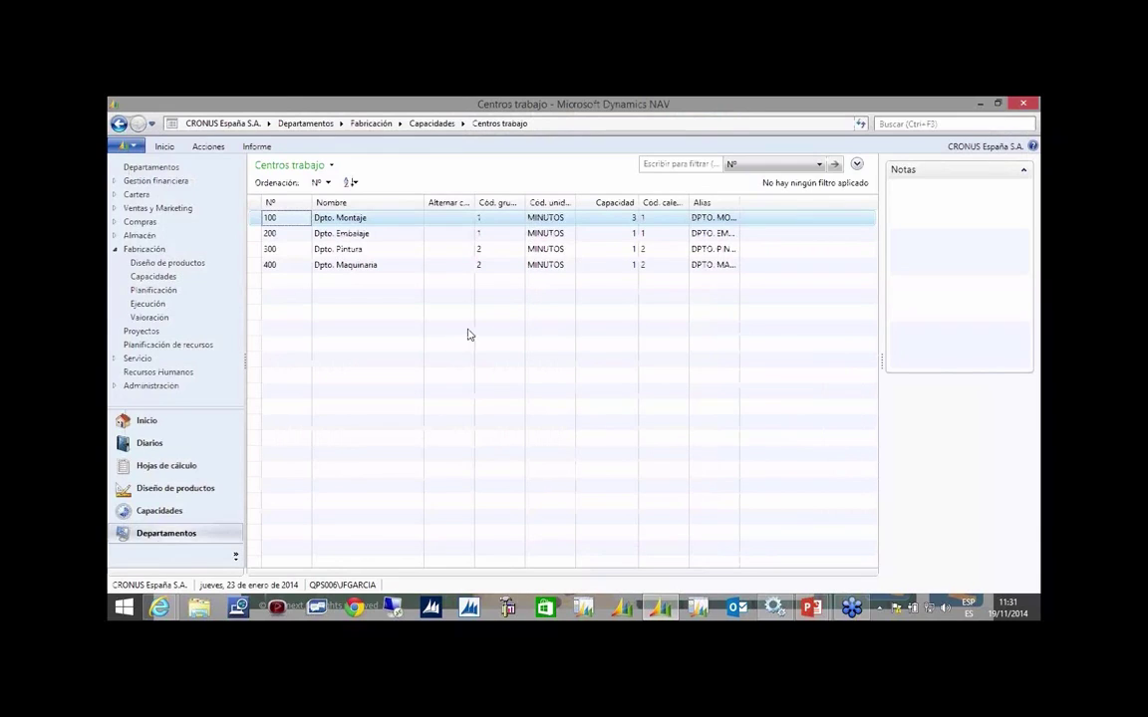
Open Centros máquina under Capacidades, review machine center 110's costs, capacity and efficiency on its card, and close it.
{"action": "left_click", "coordinate": [171, 278]}
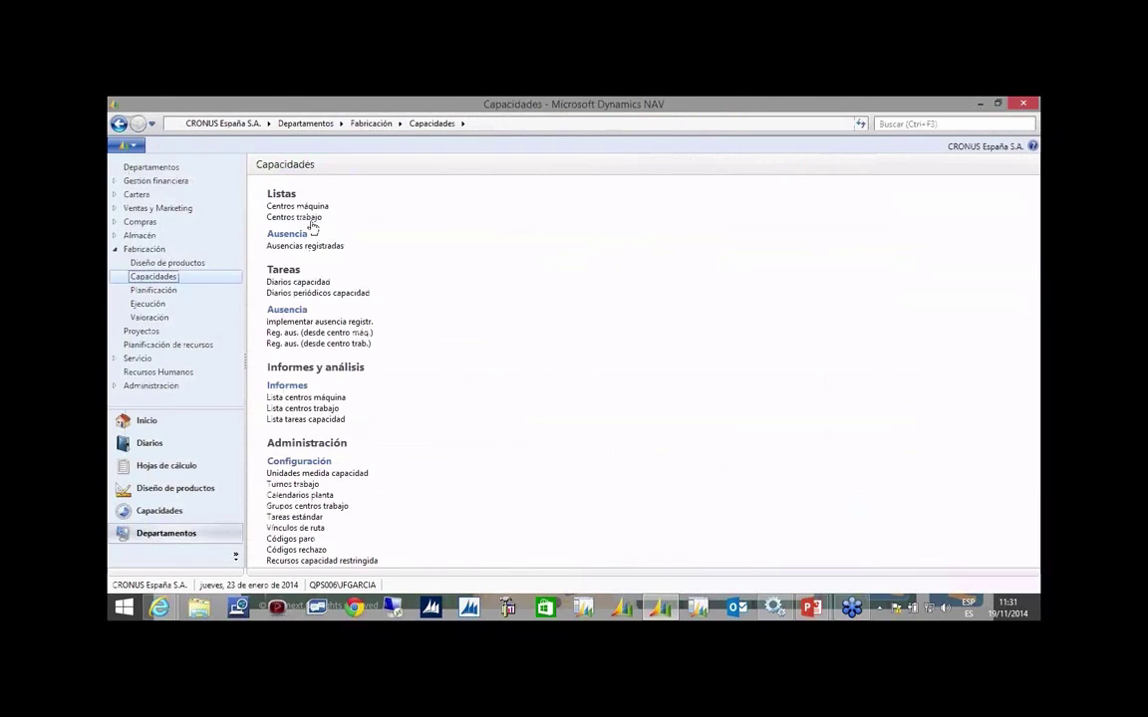
{"action": "left_click", "coordinate": [313, 208]}
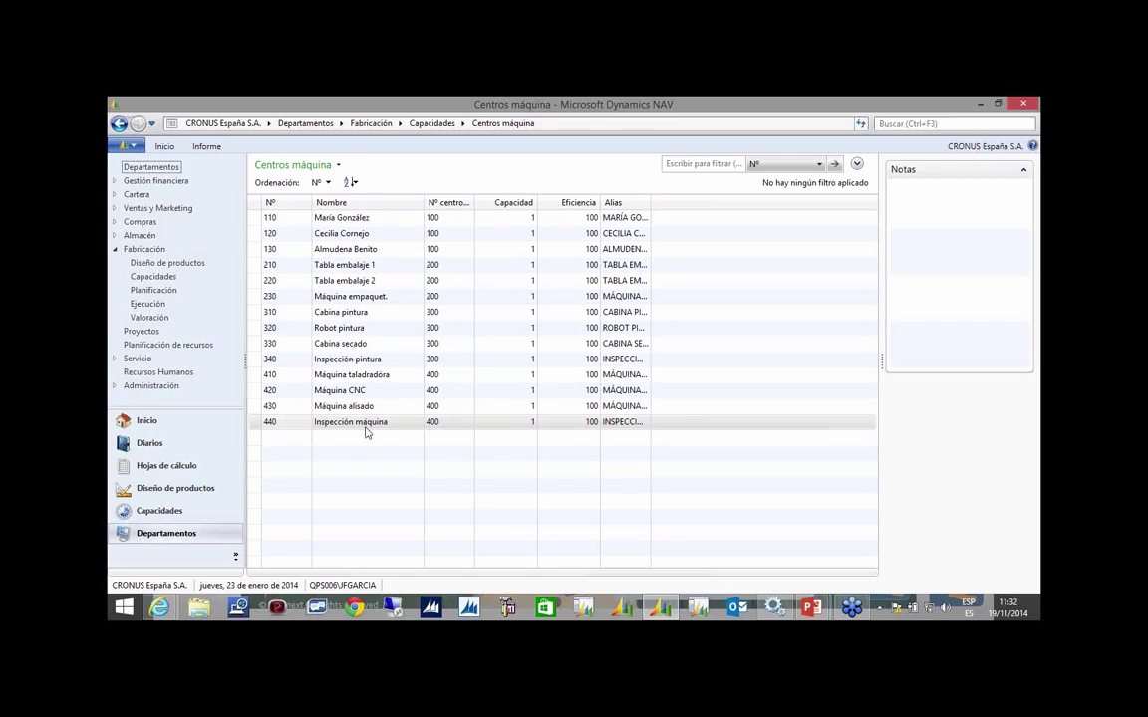
{"action": "left_click", "coordinate": [288, 223]}
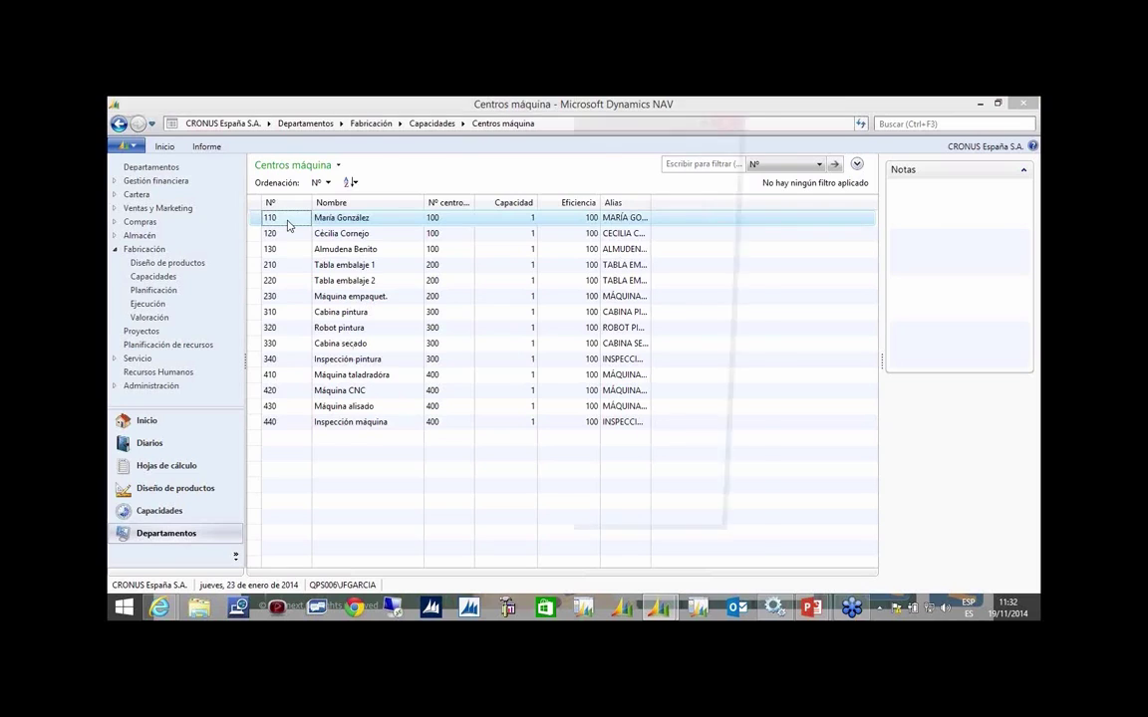
{"action": "double_click", "coordinate": [288, 224]}
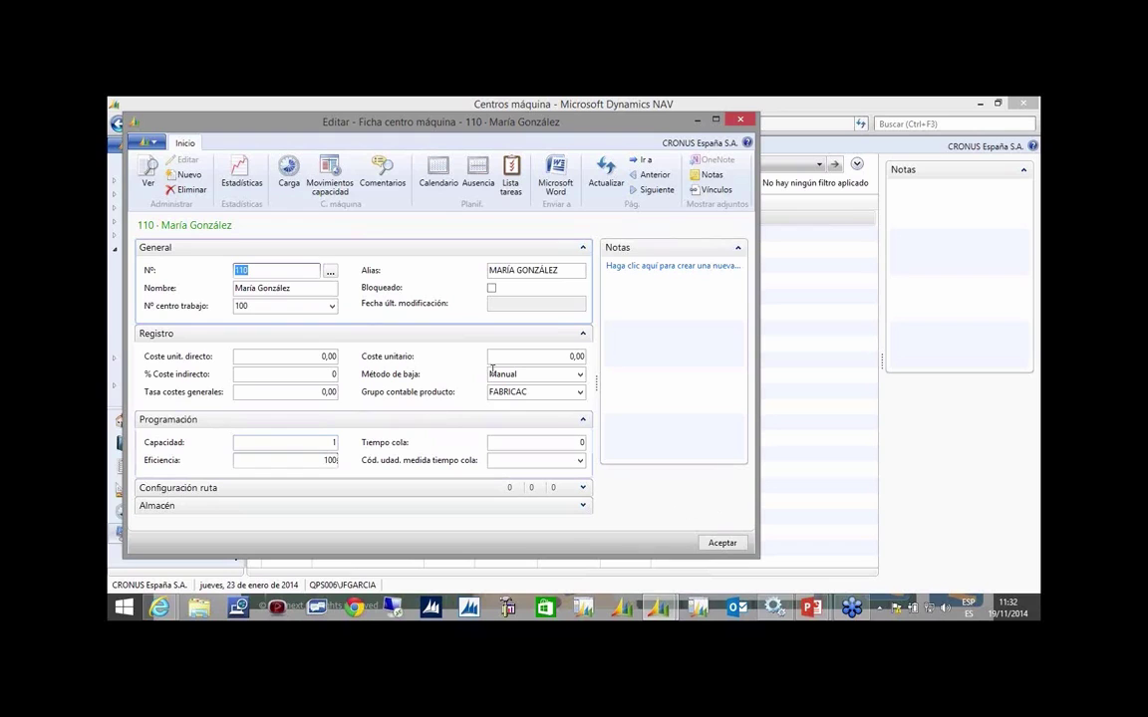
{"action": "left_click", "coordinate": [743, 120]}
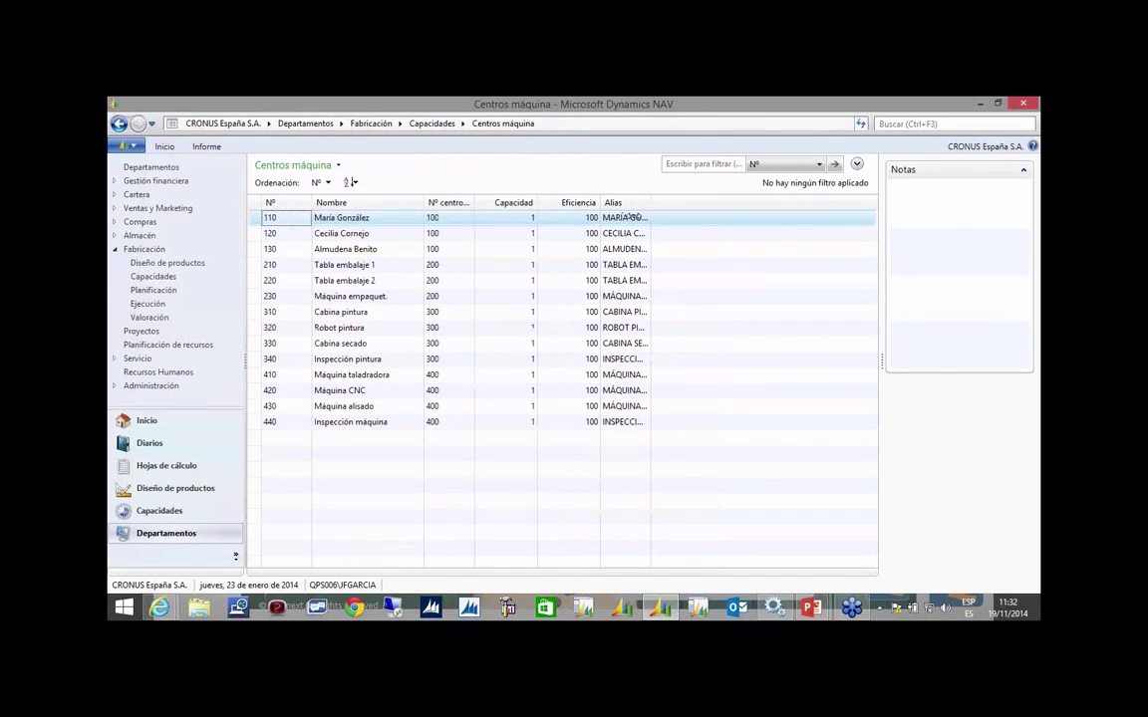
Open the first Altavoz 100W OakwoodDeluxe order from O.P. Lanzadas under Fabricación's Ejecución and examine its line quantities.
{"action": "left_click", "coordinate": [152, 278]}
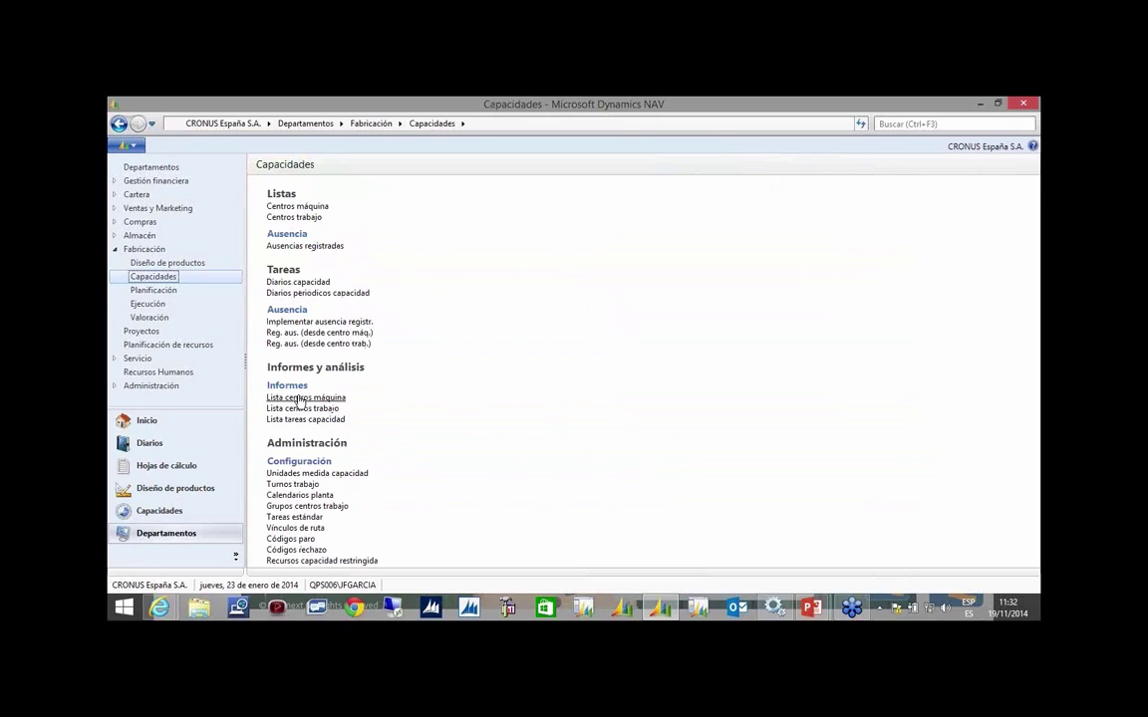
{"action": "left_click", "coordinate": [148, 304]}
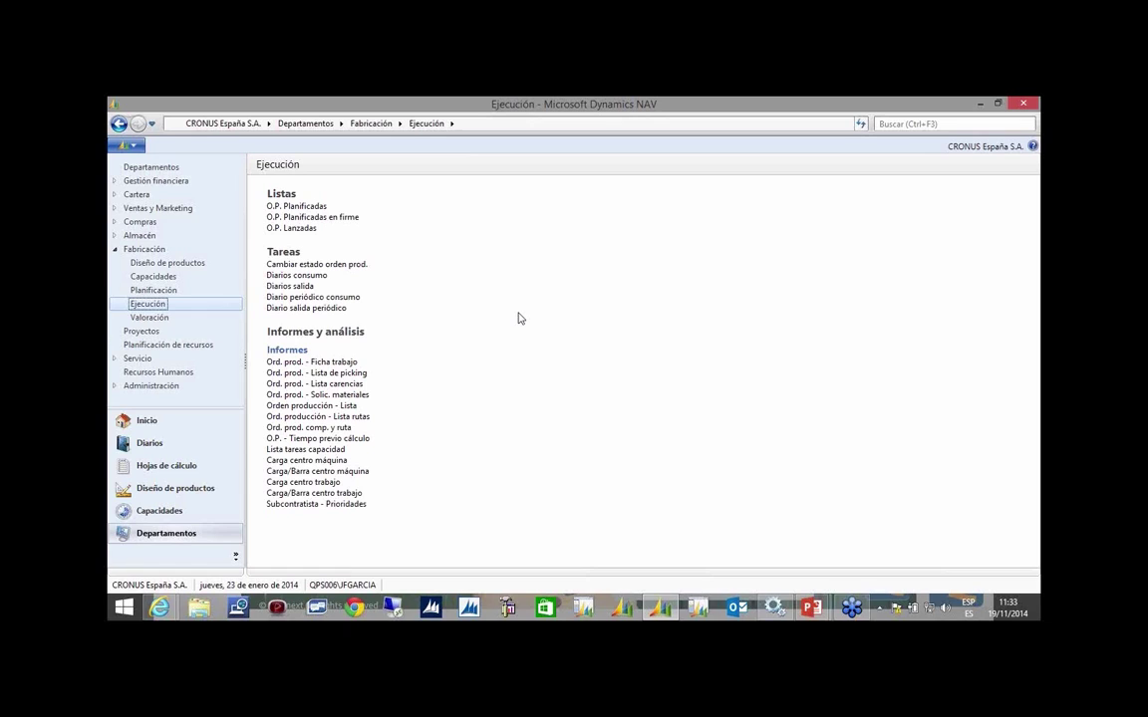
{"action": "left_click", "coordinate": [291, 228]}
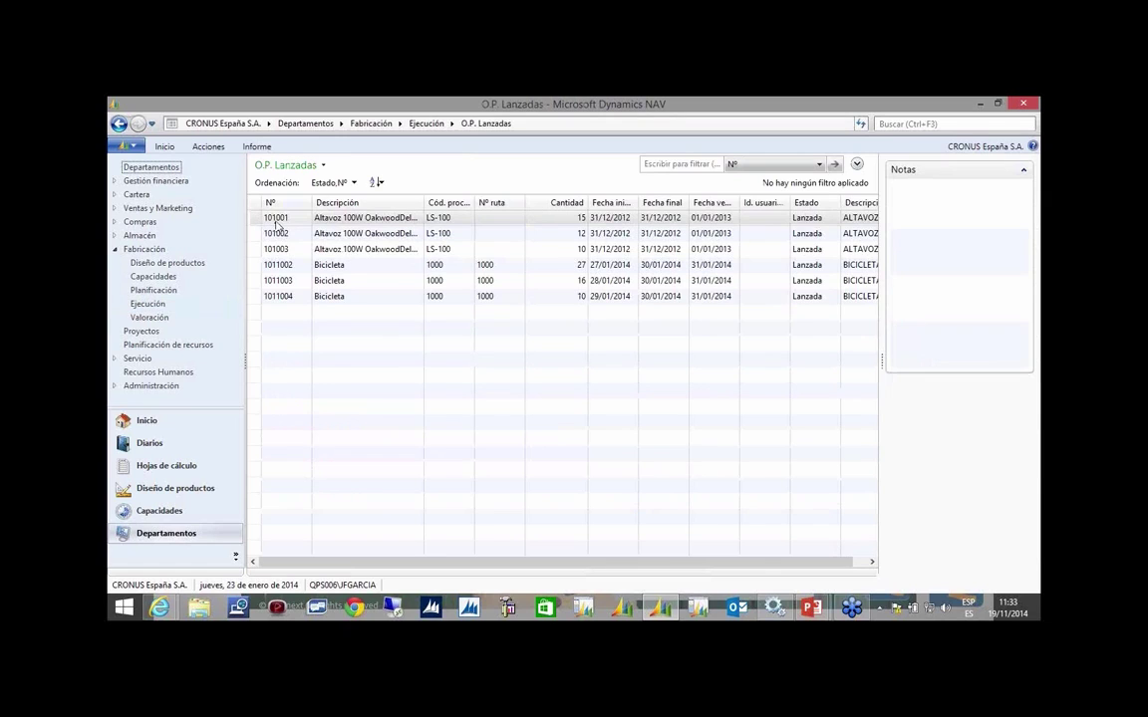
{"action": "double_click", "coordinate": [279, 224]}
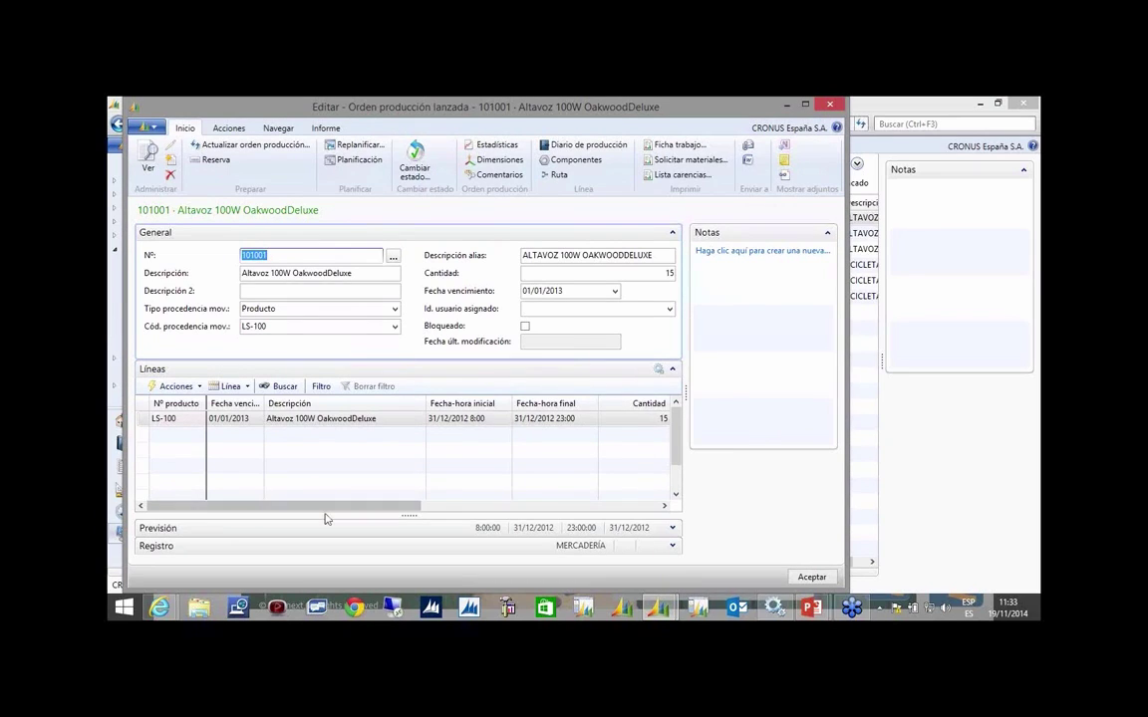
{"action": "left_click_drag", "start_coordinate": [326, 509], "coordinate": [391, 516]}
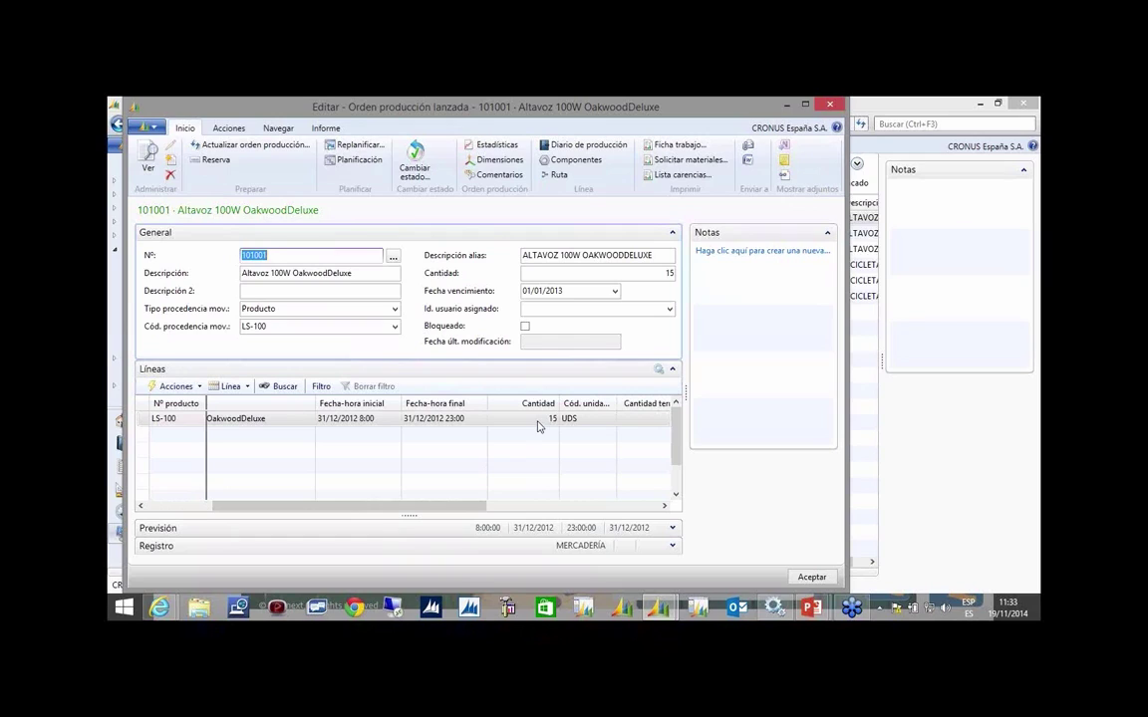
Examine the Altavoz order's due date and line, review its Componentes list including the first component's product lookup, and close the list.
{"action": "left_click", "coordinate": [568, 290]}
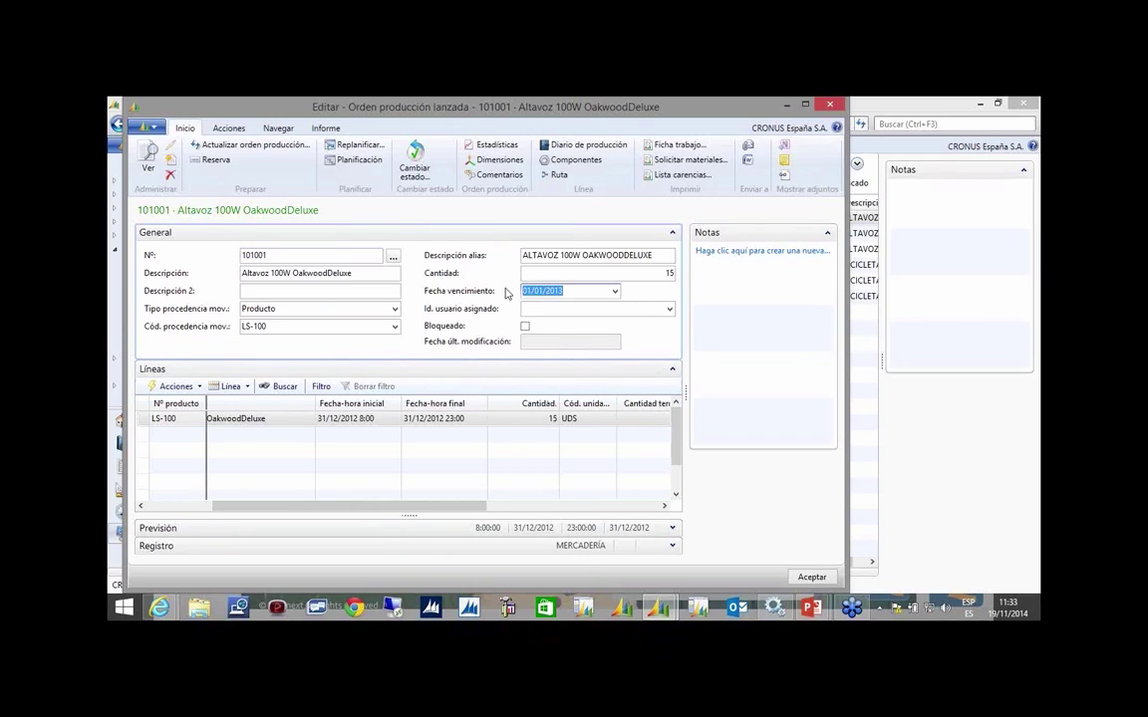
{"action": "left_click_drag", "start_coordinate": [361, 506], "coordinate": [295, 525]}
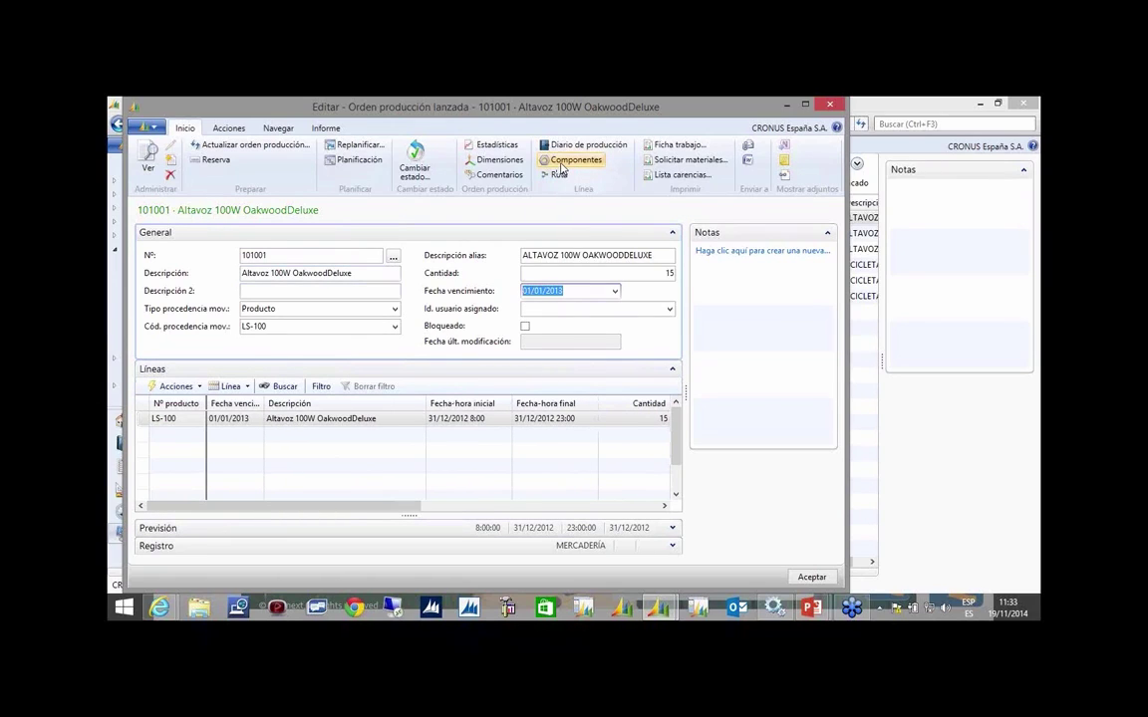
{"action": "left_click", "coordinate": [563, 161]}
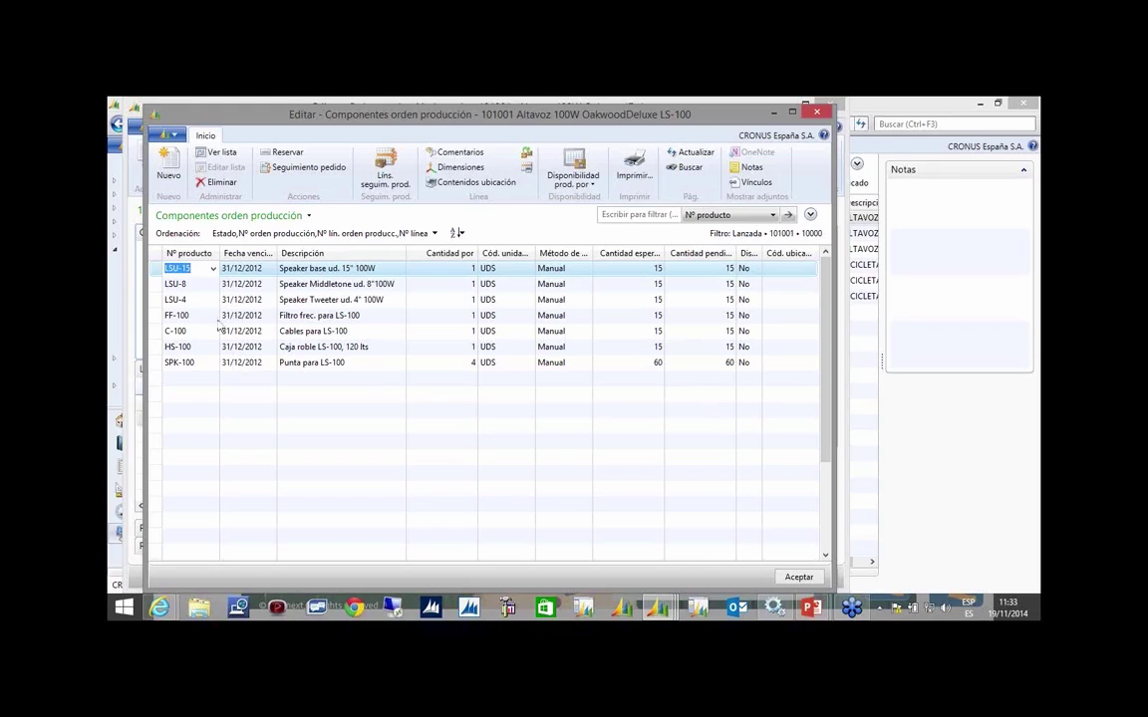
{"action": "left_click", "coordinate": [213, 269]}
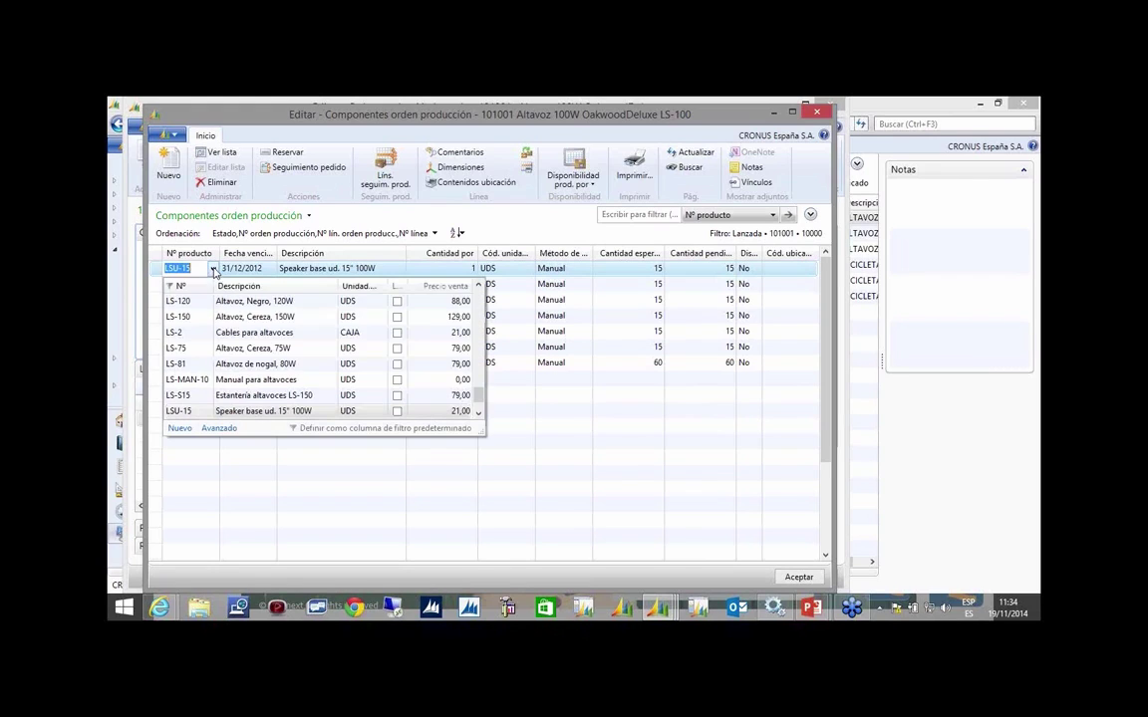
{"action": "key", "text": "Escape"}
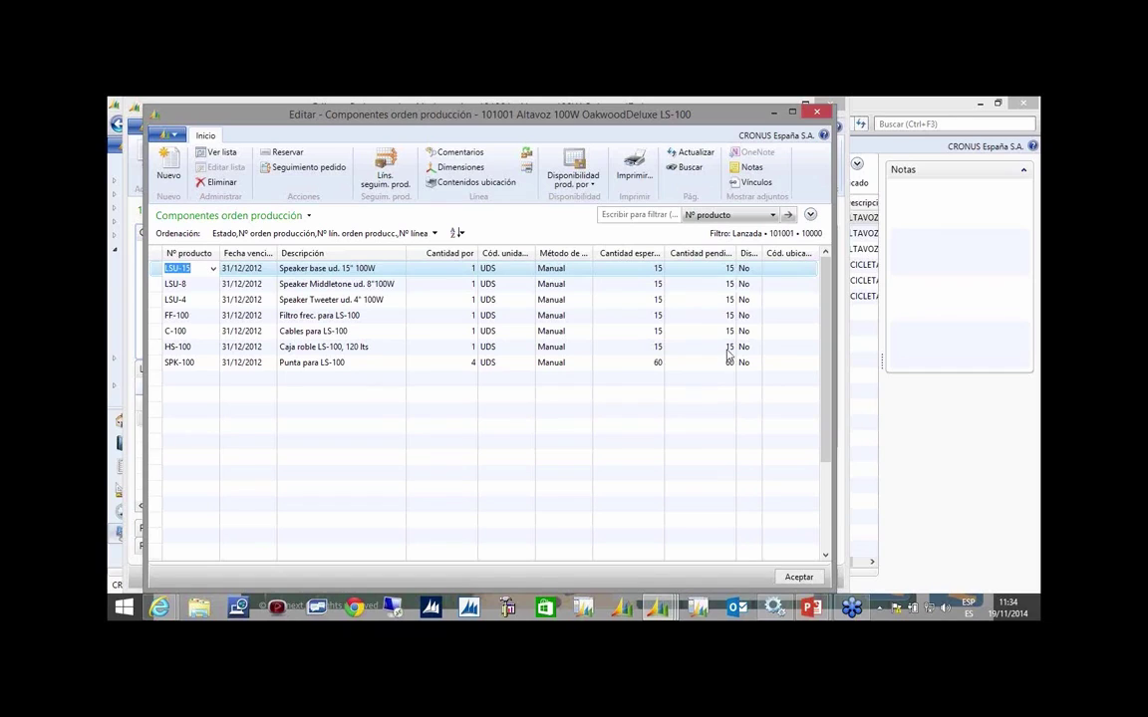
{"action": "left_click", "coordinate": [819, 114]}
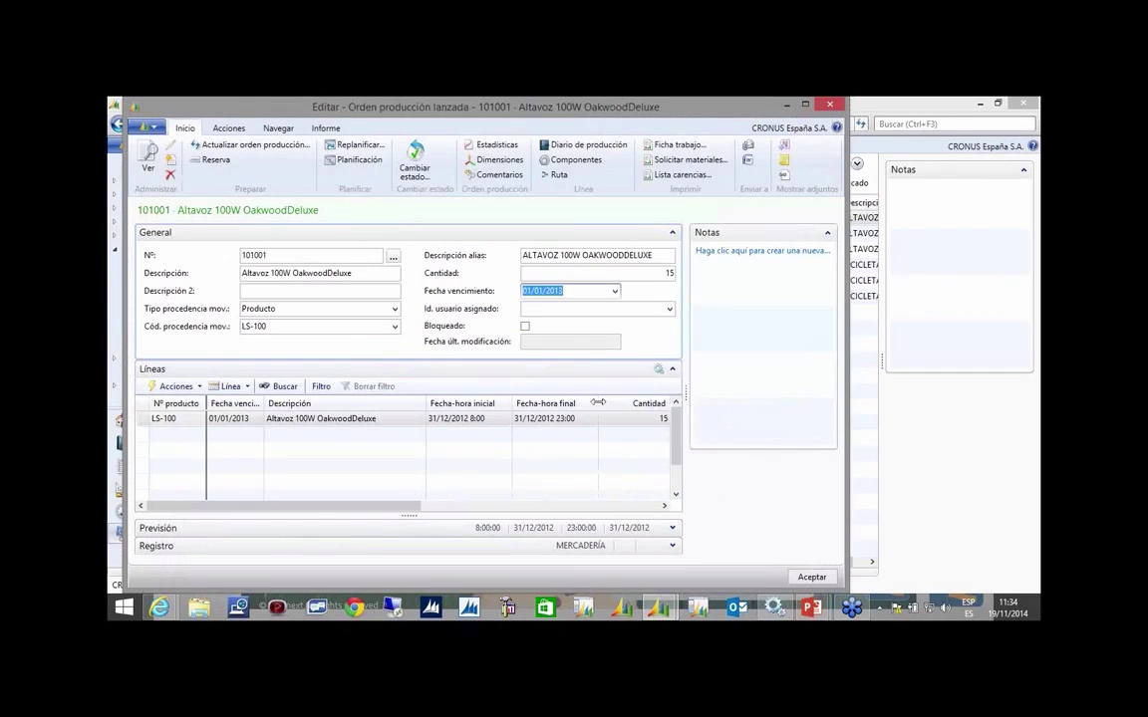
Check the Altavoz order's Ruta orden producción, and close both the route and the order.
{"action": "left_click", "coordinate": [560, 175]}
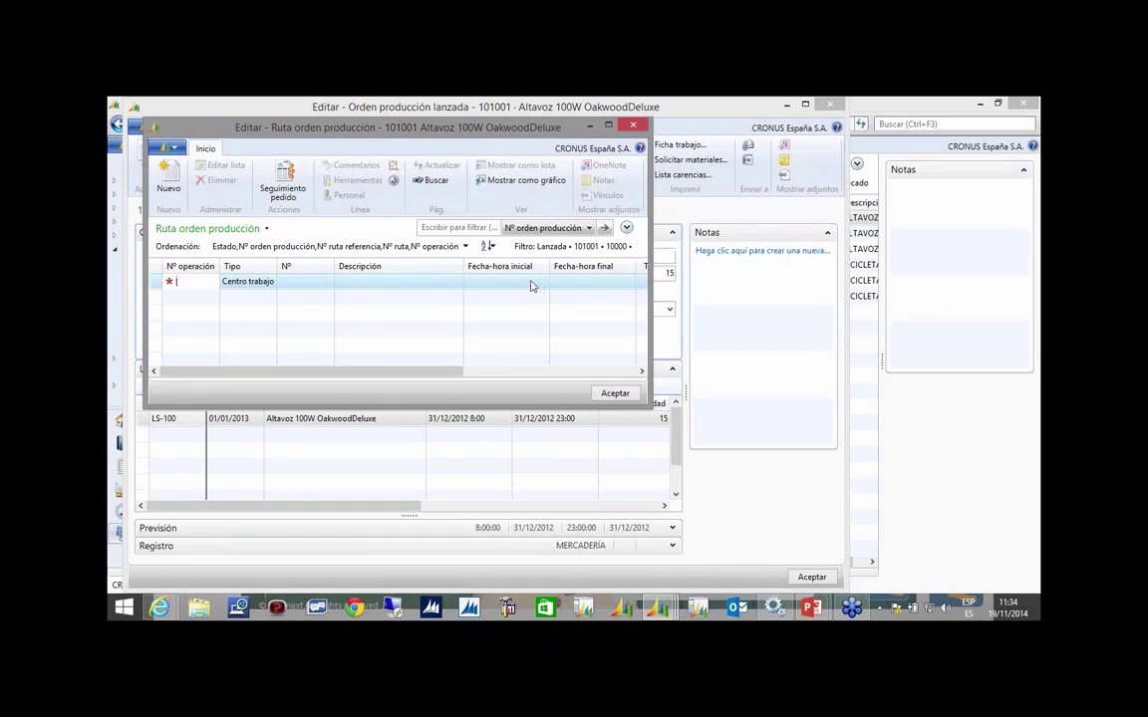
{"action": "left_click", "coordinate": [632, 124]}
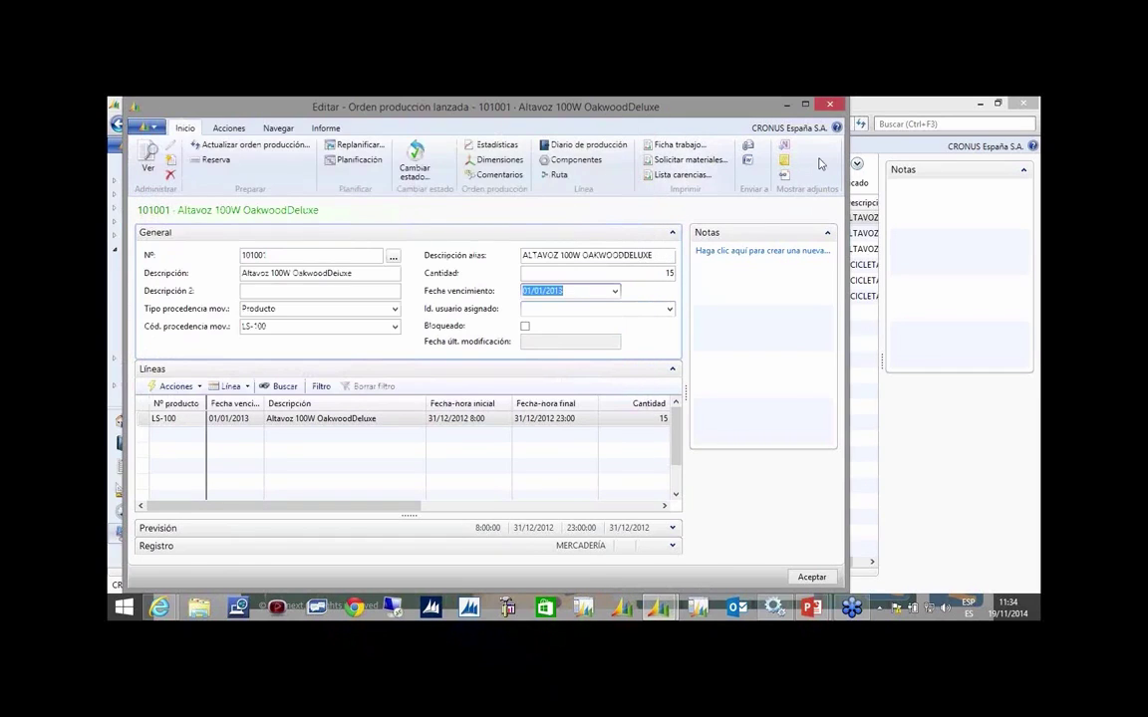
{"action": "left_click", "coordinate": [830, 103]}
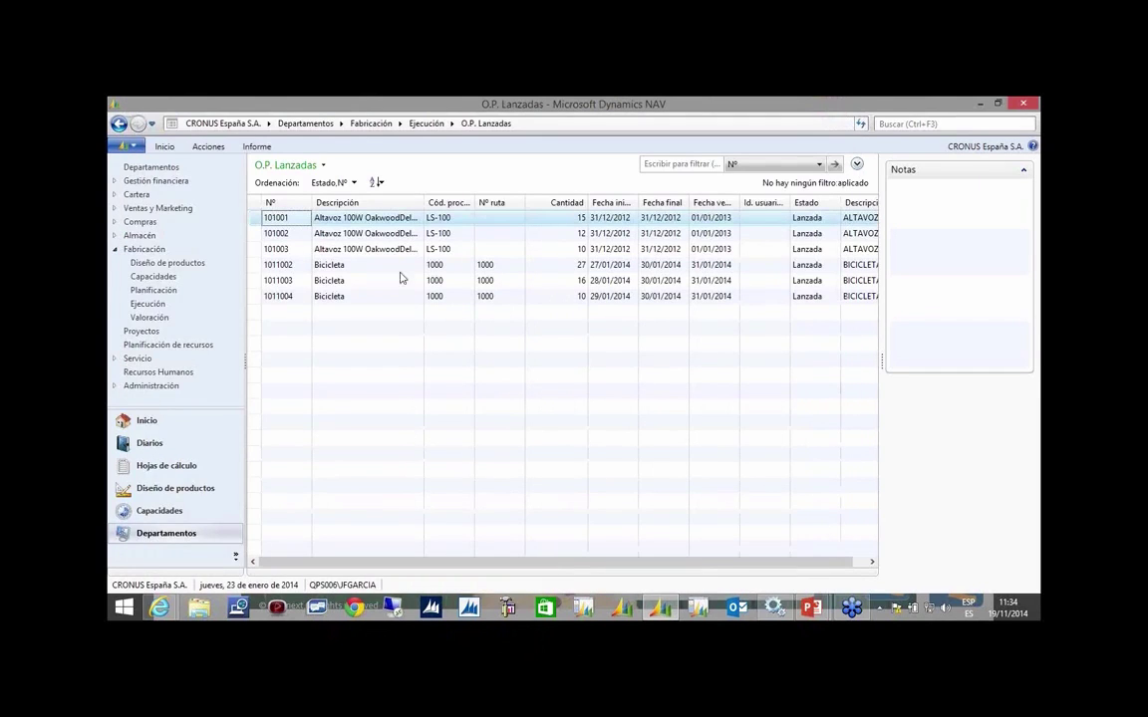
Open the first Bicicleta order in O.P. Lanzadas and examine the operations on its Ruta orden producción.
{"action": "left_click", "coordinate": [329, 265]}
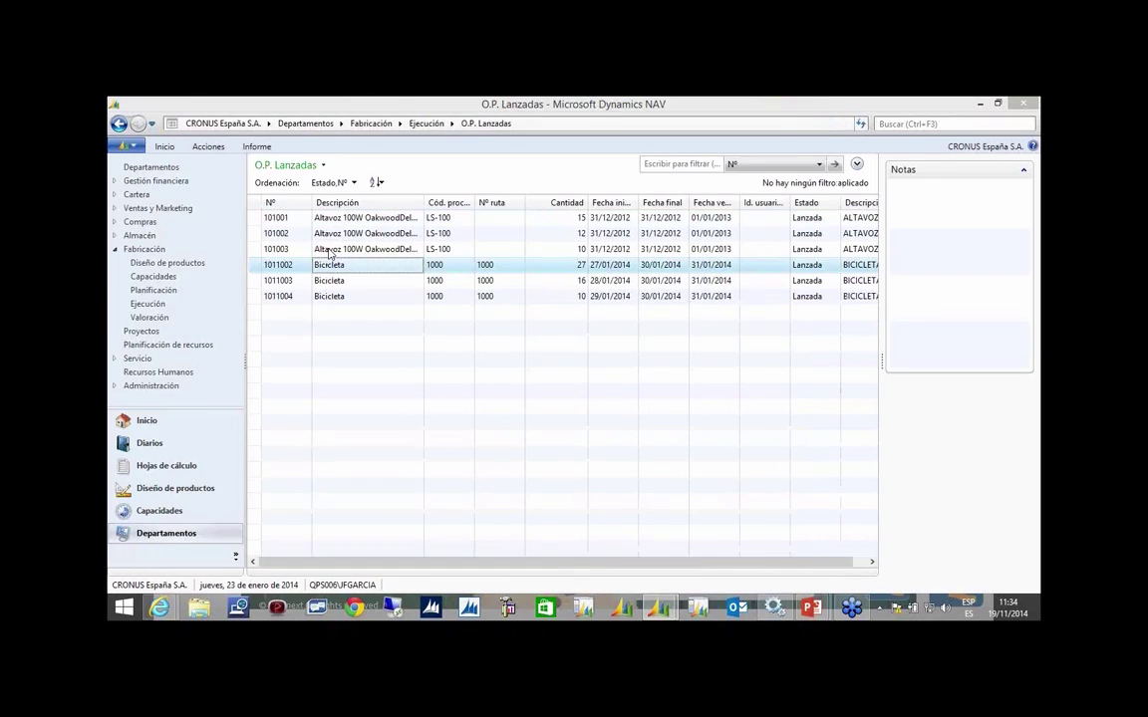
{"action": "key", "text": "ctrl+shift+e"}
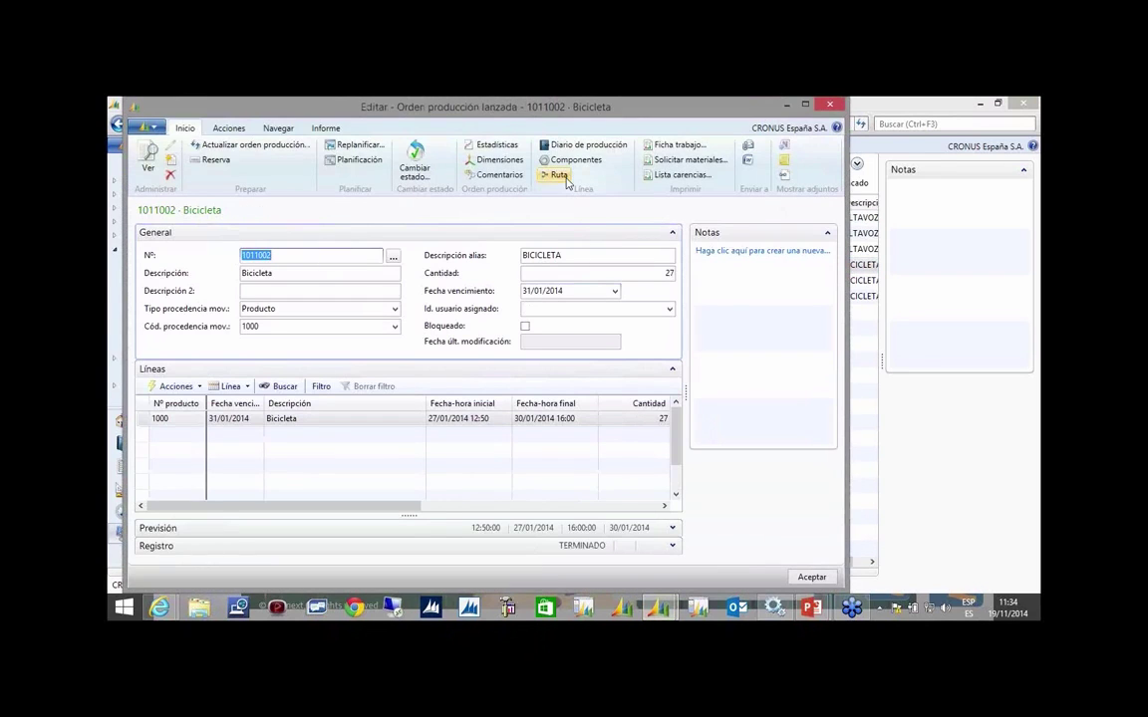
{"action": "left_click", "coordinate": [558, 176]}
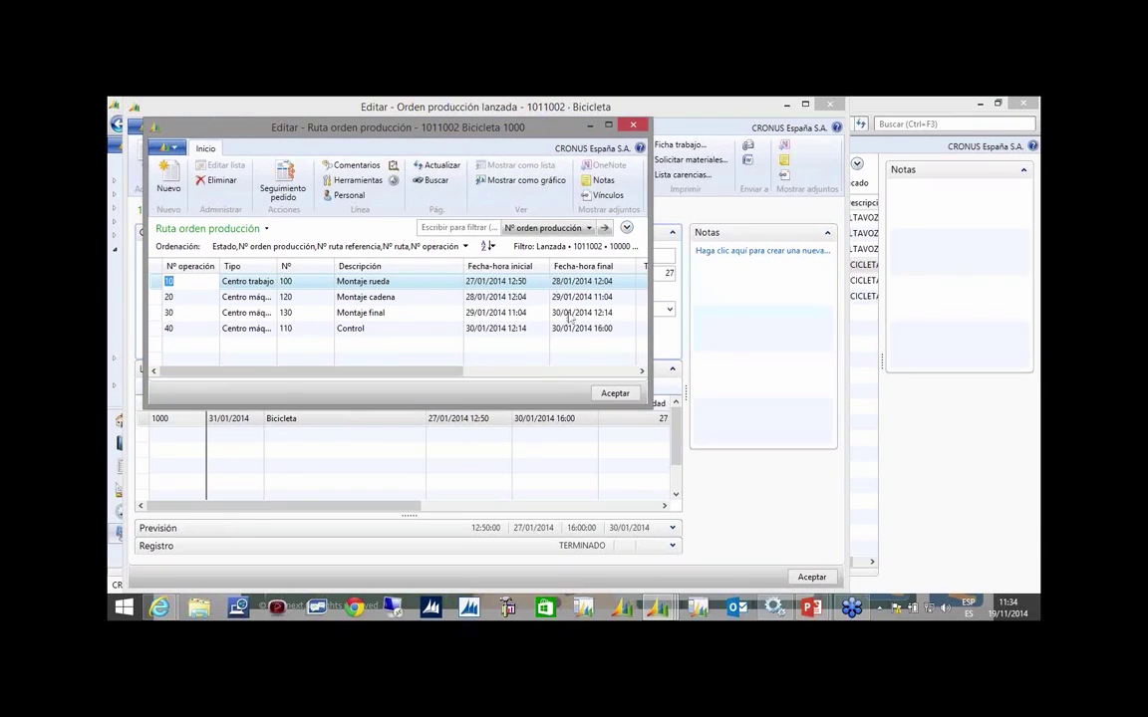
Try to set the Montaje rueda operation's Fecha-hora inicial to 31/01/2014 12:50, and close the route discarding the change.
{"action": "left_click", "coordinate": [491, 284]}
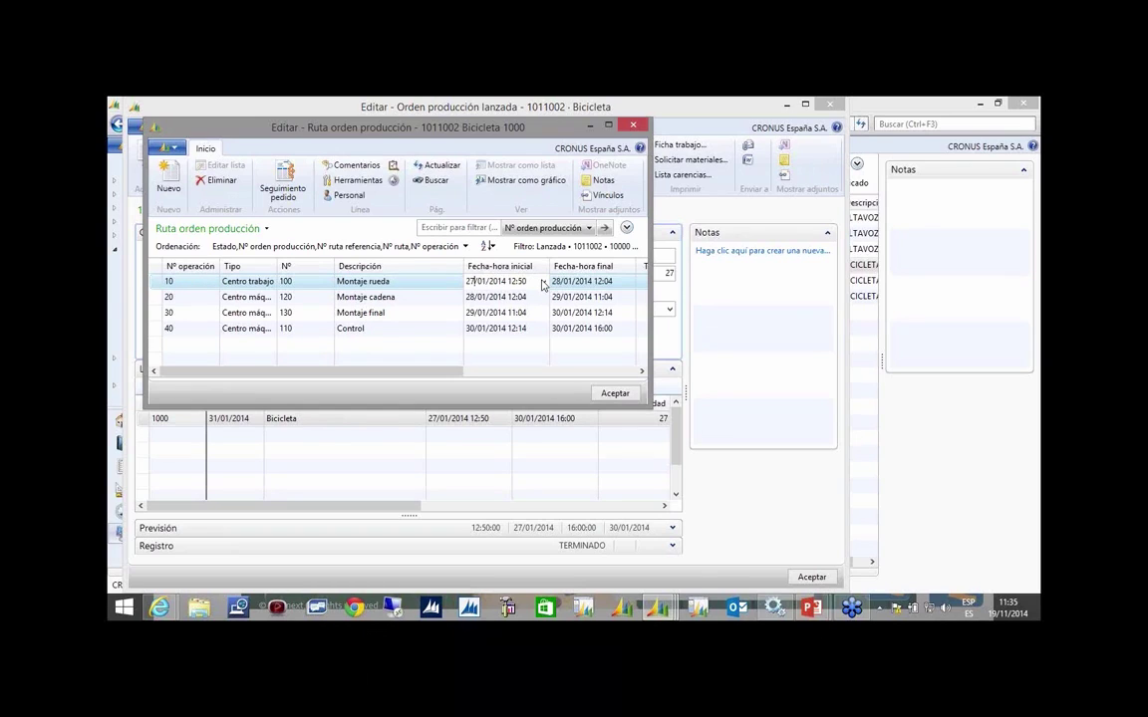
{"action": "key", "text": "BackSpace"}
{"action": "key", "text": "BackSpace"}
{"action": "type", "text": "31"}
{"action": "key", "text": "Tab"}
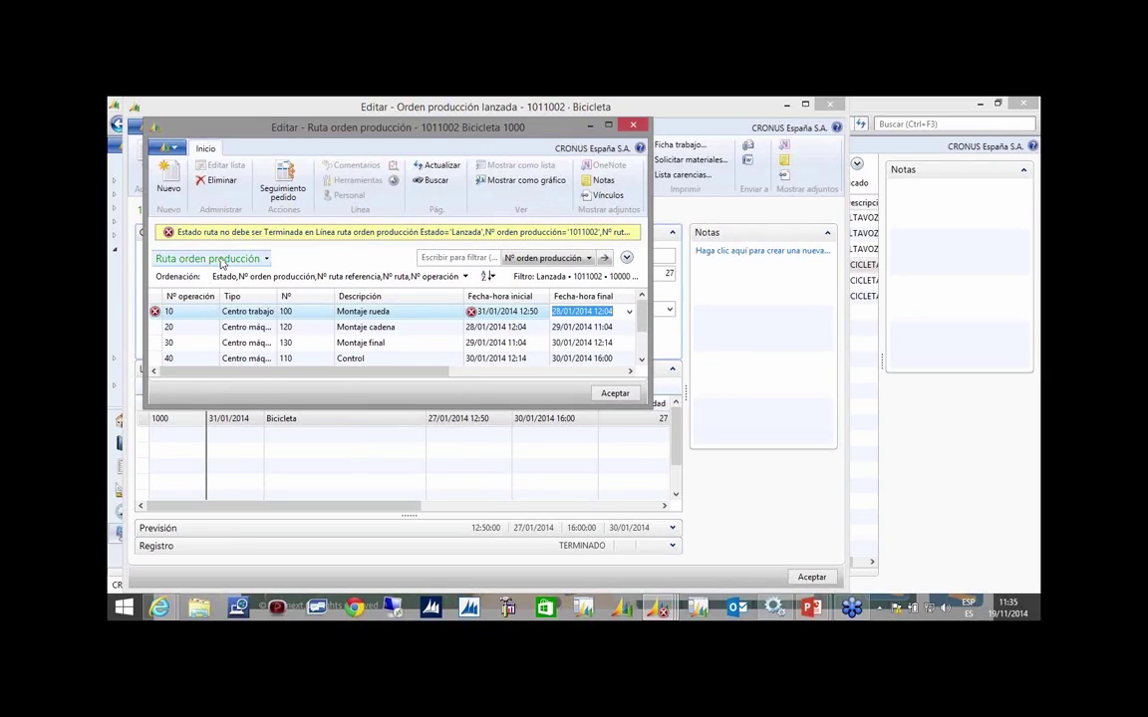
{"action": "key", "text": "shift+Tab"}
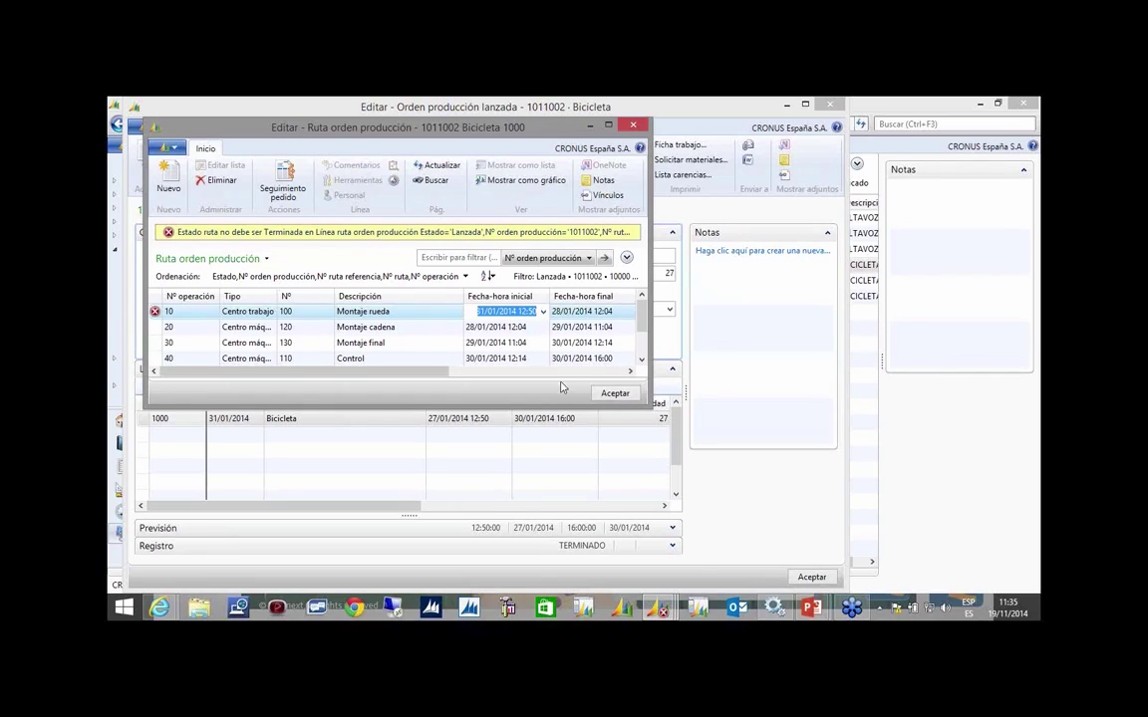
{"action": "left_click", "coordinate": [612, 395]}
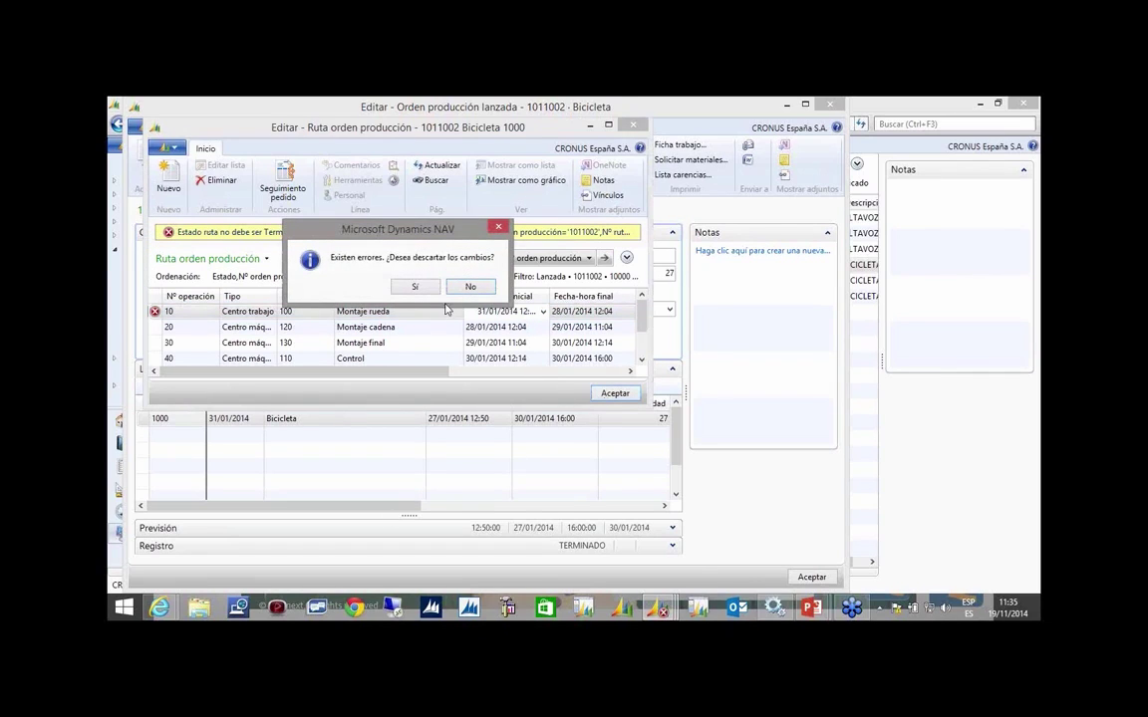
{"action": "left_click", "coordinate": [414, 287]}
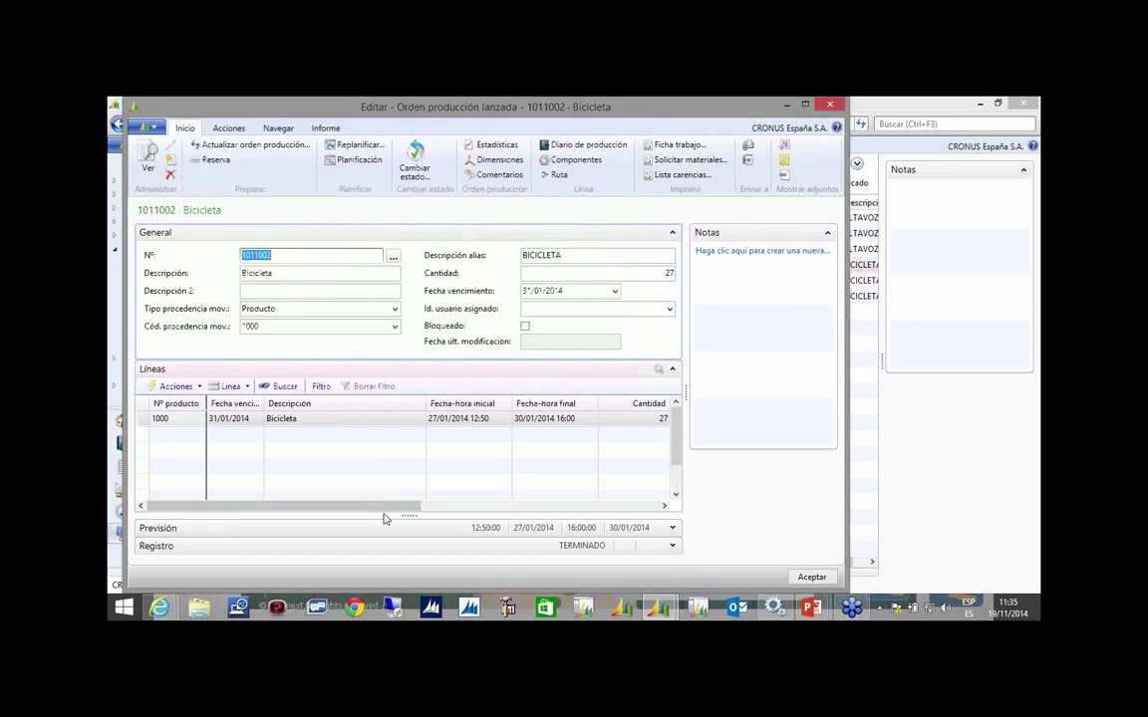
Examine the Cantidad and Cantidad terminada values on the Bicicleta order line.
{"action": "left_click_drag", "start_coordinate": [390, 511], "coordinate": [506, 511]}
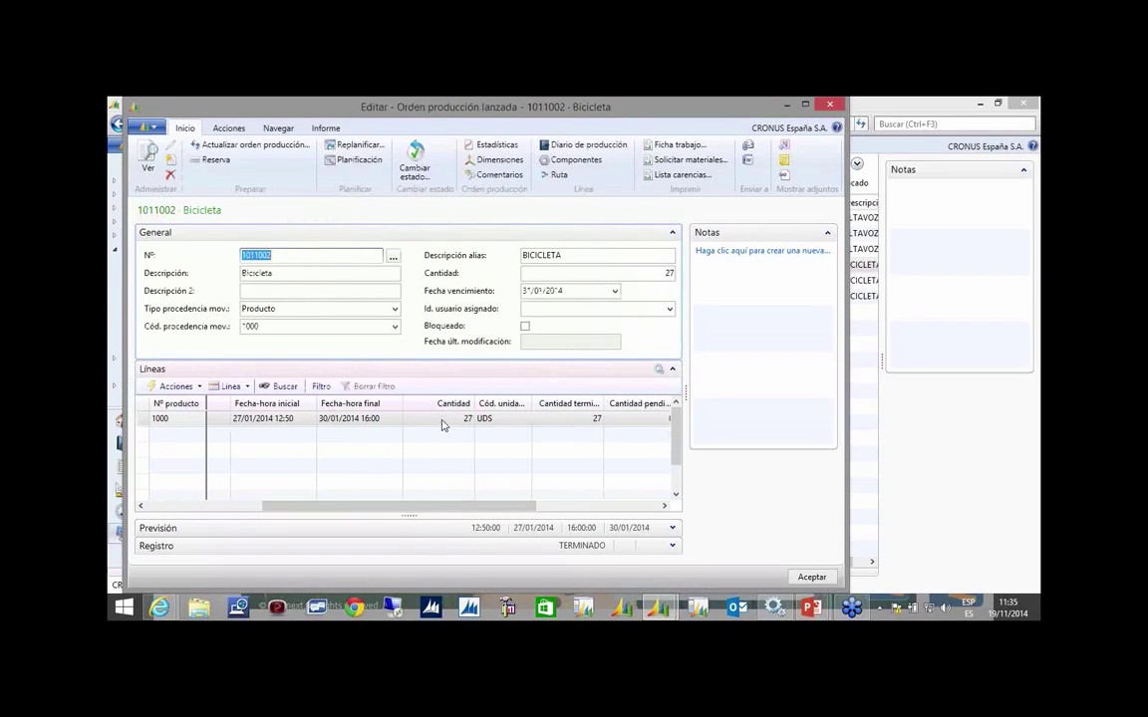
{"action": "left_click", "coordinate": [442, 419]}
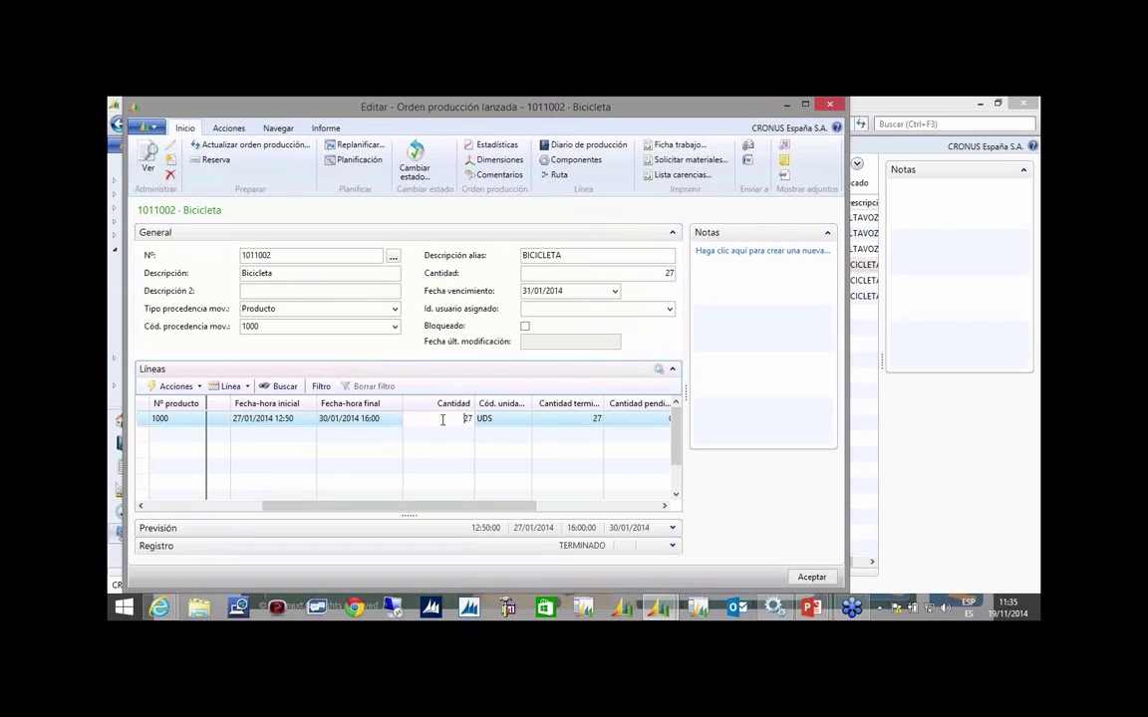
{"action": "left_click", "coordinate": [563, 428]}
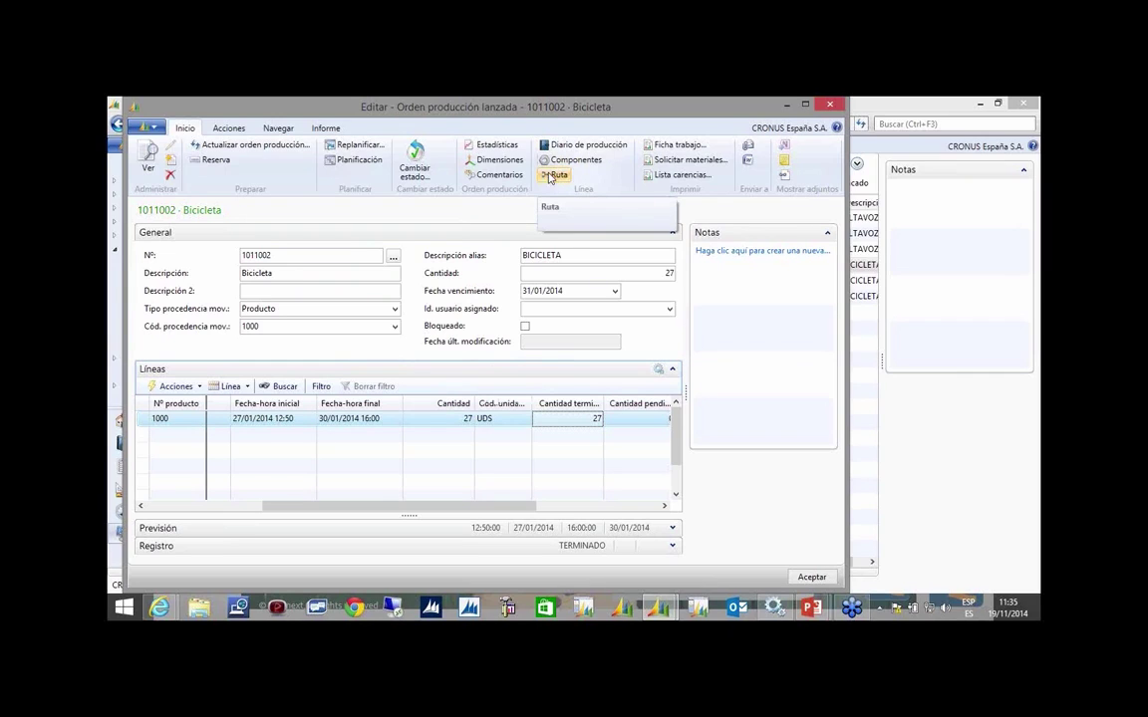
{"action": "left_click", "coordinate": [212, 128]}
{"action": "left_click", "coordinate": [197, 130]}
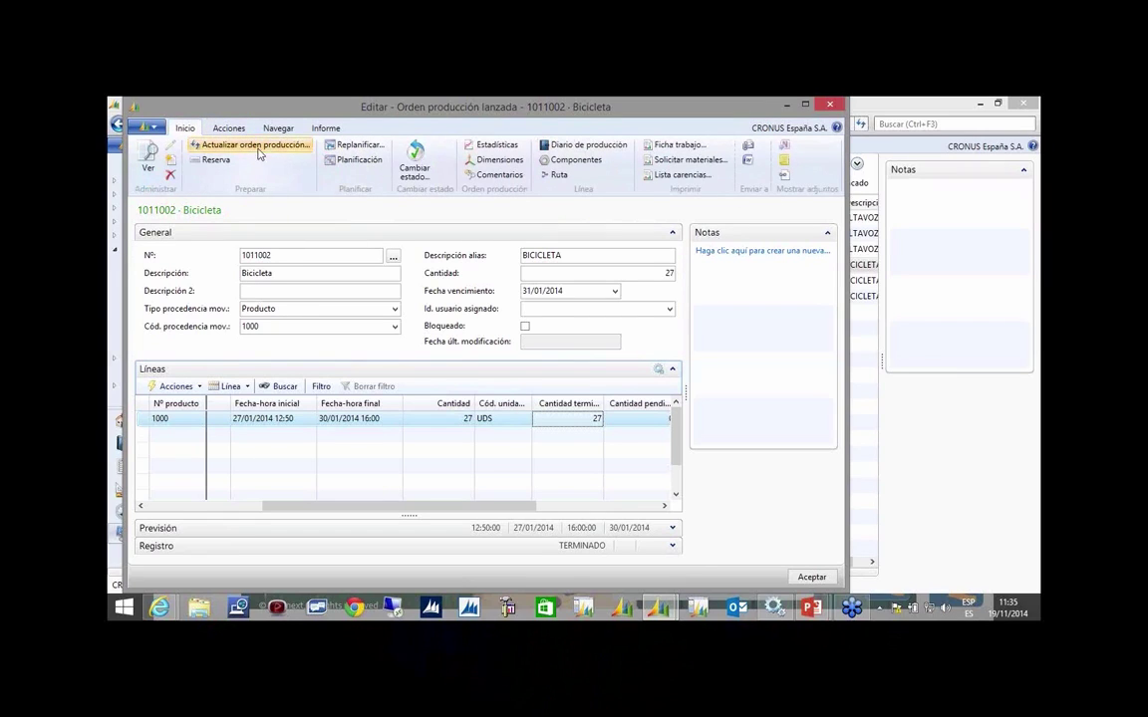
{"action": "left_click", "coordinate": [228, 128]}
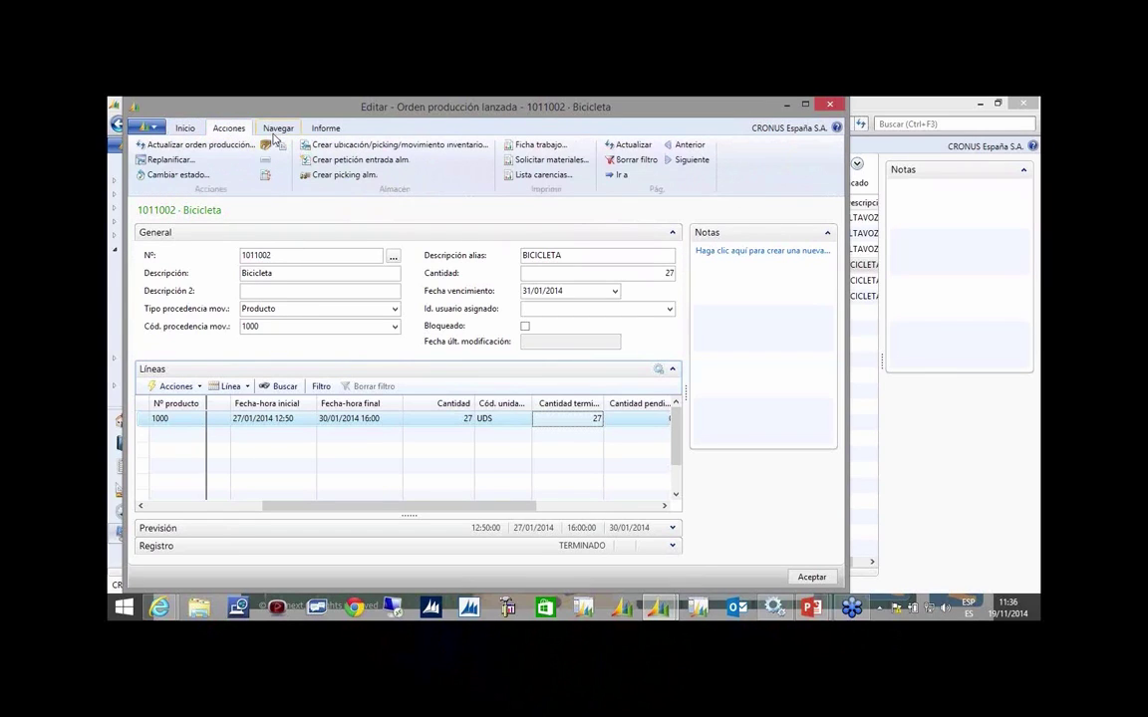
{"action": "left_click", "coordinate": [273, 131]}
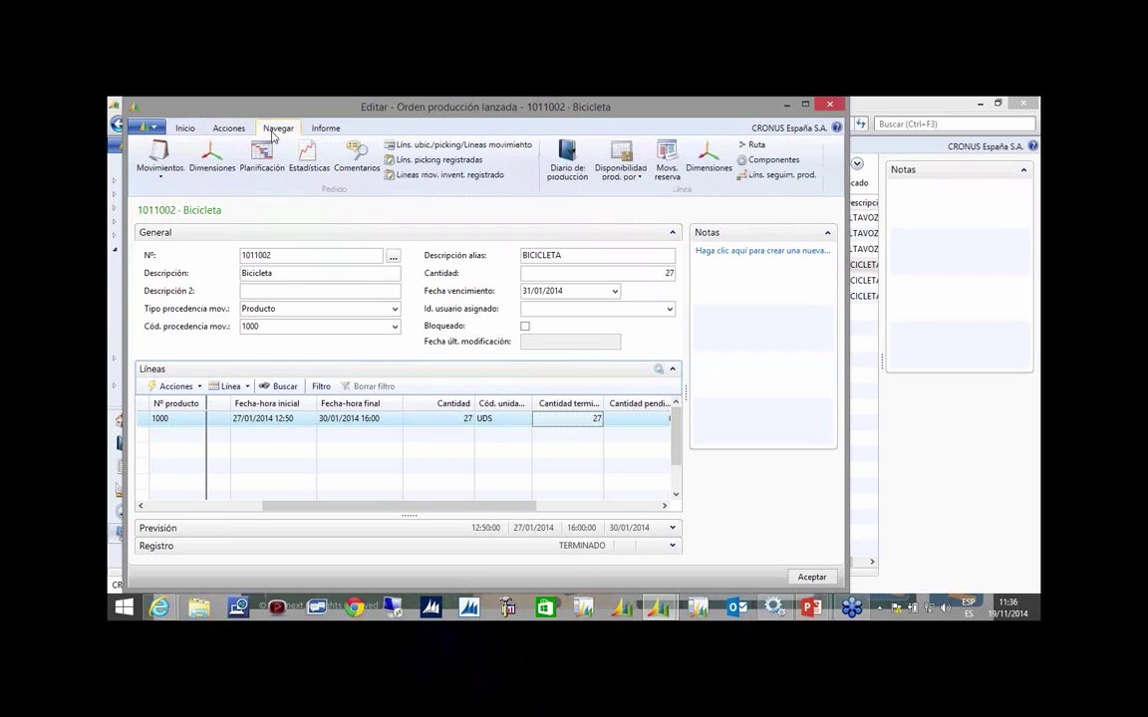
{"action": "left_click", "coordinate": [185, 128]}
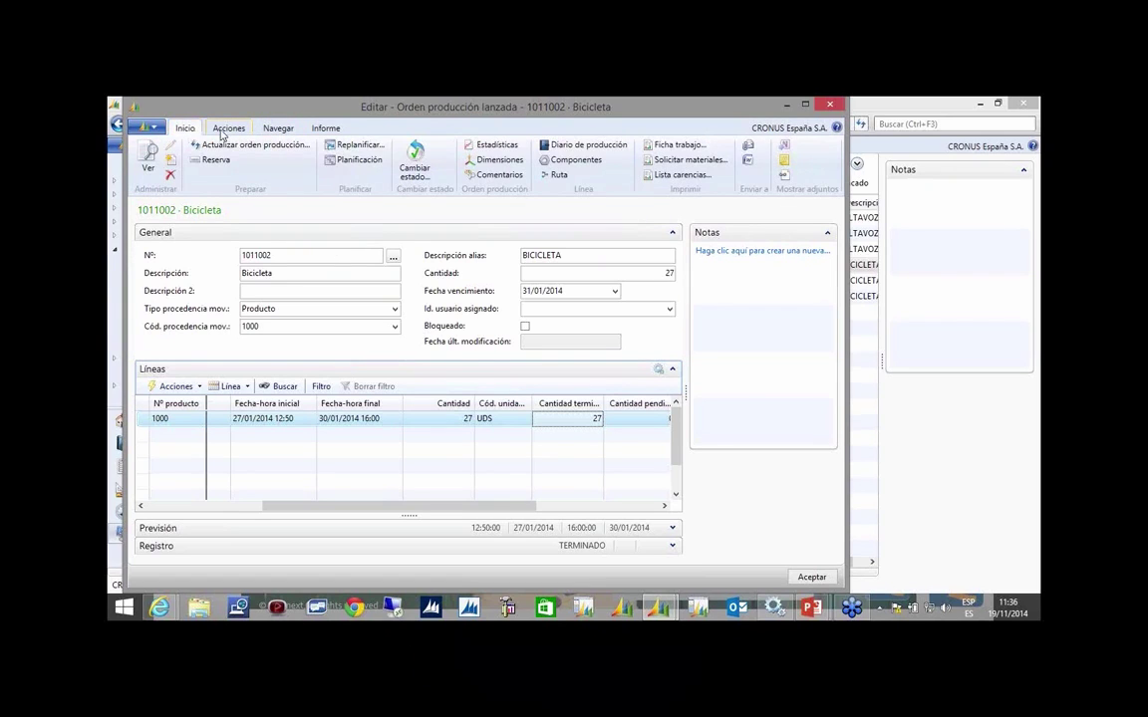
{"action": "left_click", "coordinate": [227, 130]}
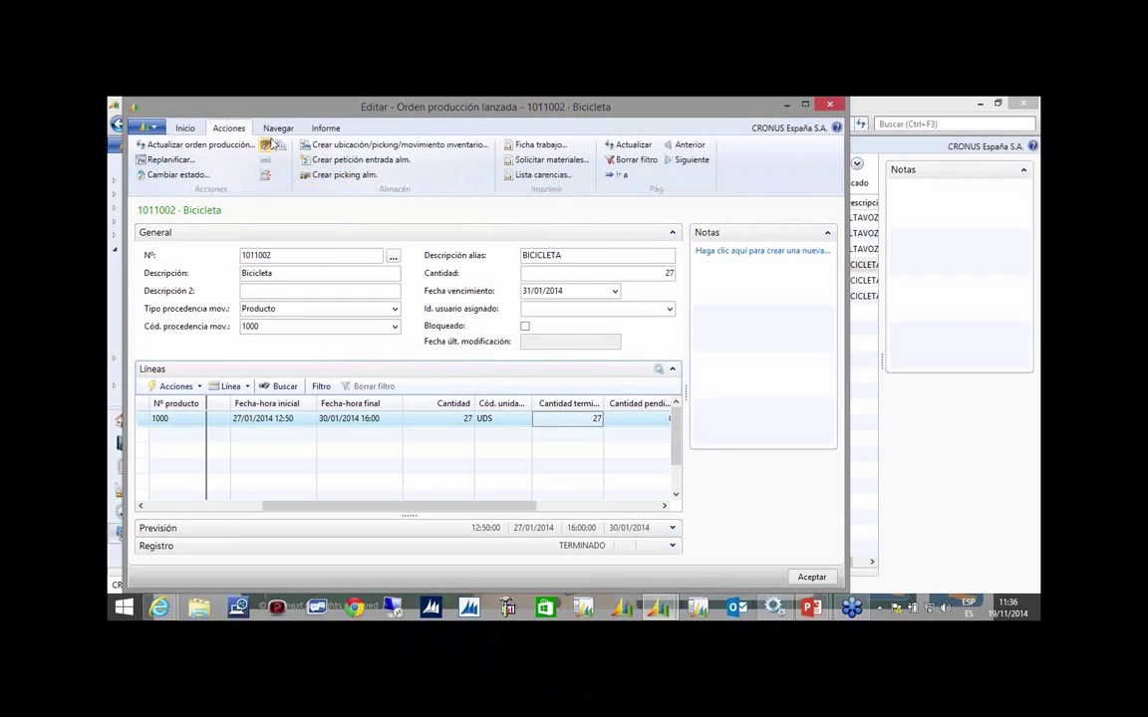
{"action": "left_click", "coordinate": [278, 128]}
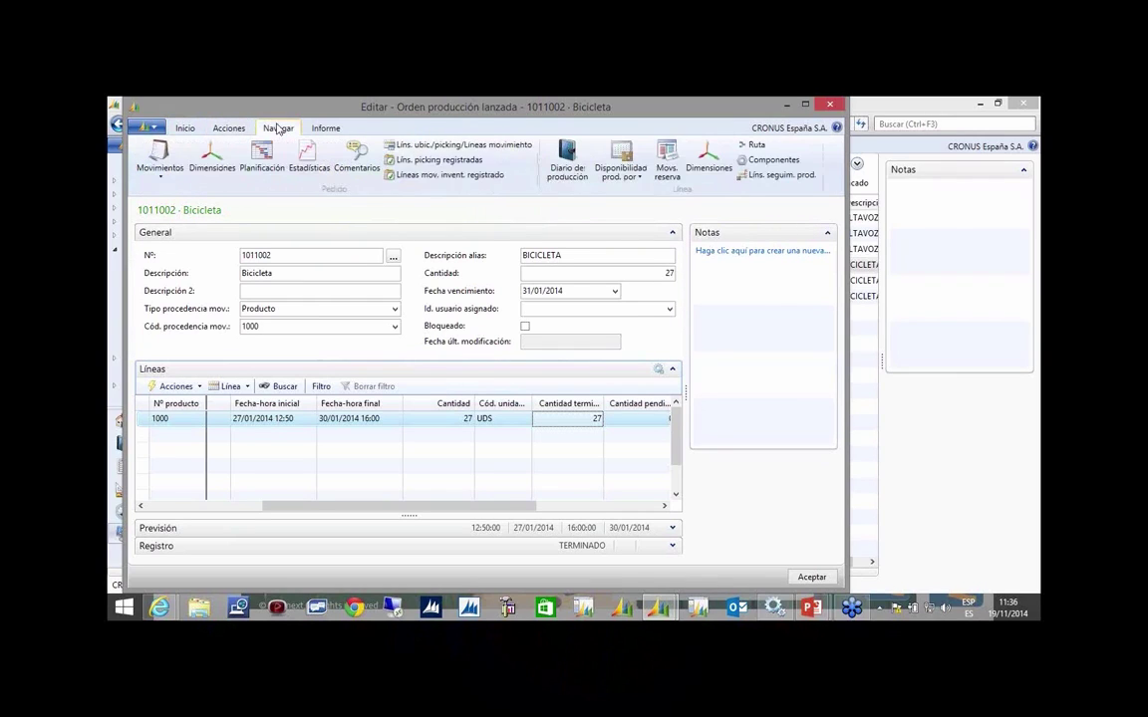
Open the Bicicleta order's Movs. producto maximized, widen the Importe coste (Real) column to review consumption costs, and close the list.
{"action": "left_click", "coordinate": [167, 168]}
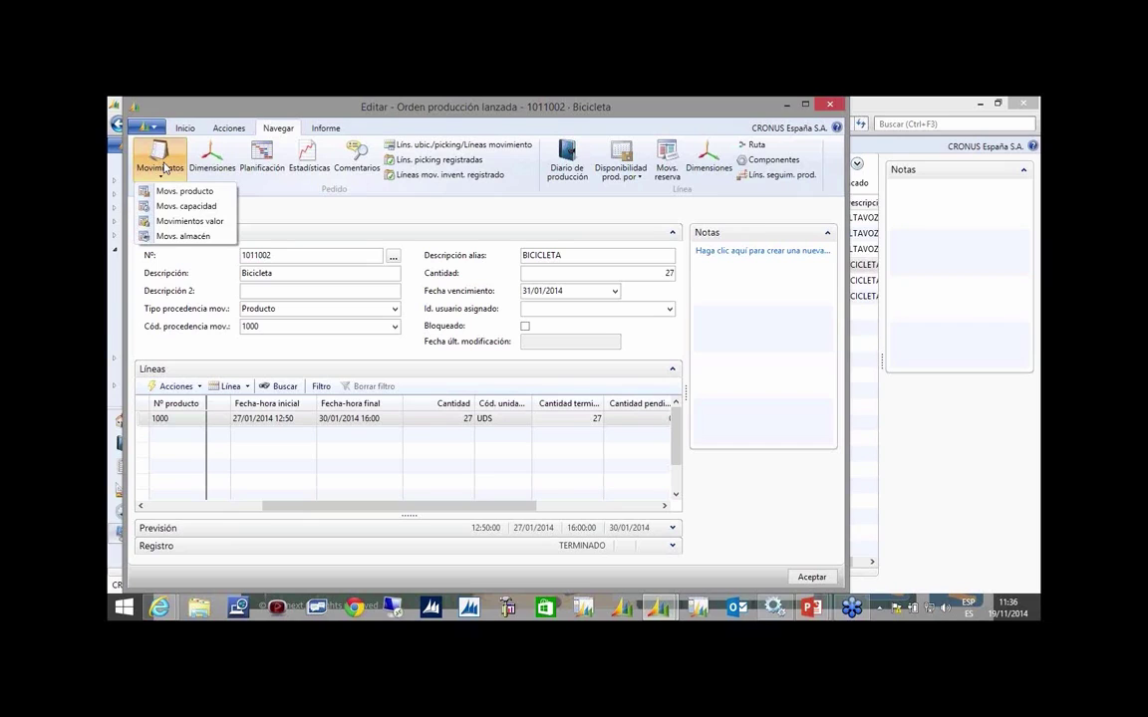
{"action": "left_click", "coordinate": [196, 196]}
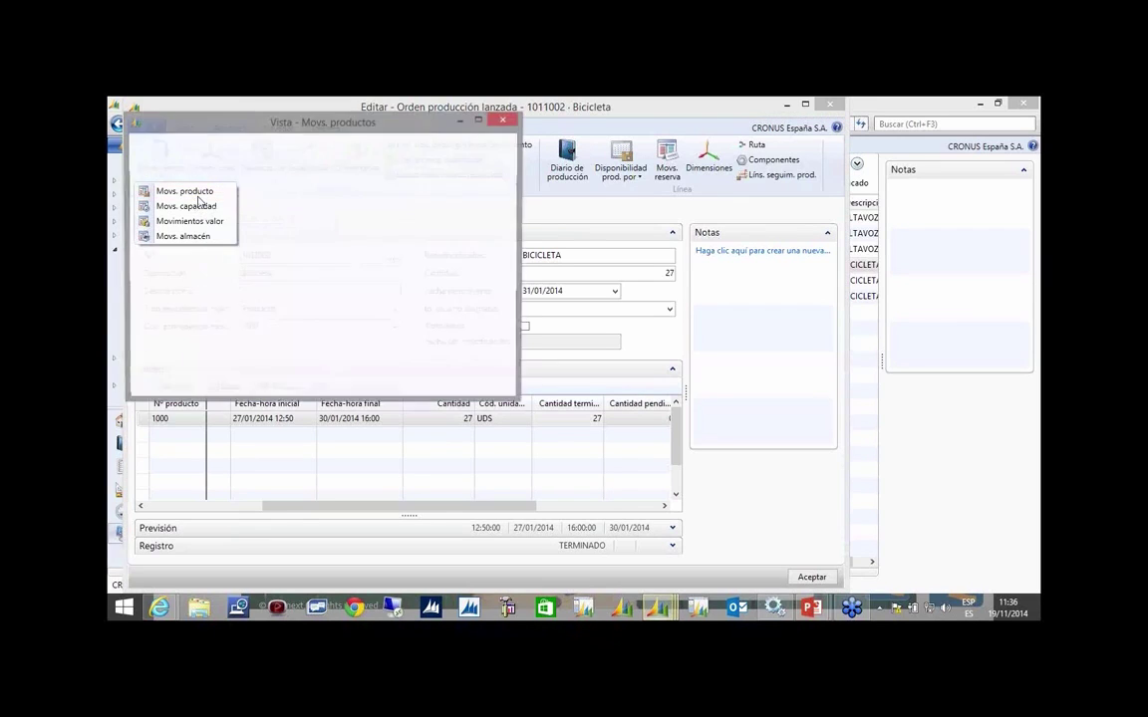
{"action": "left_click", "coordinate": [479, 121]}
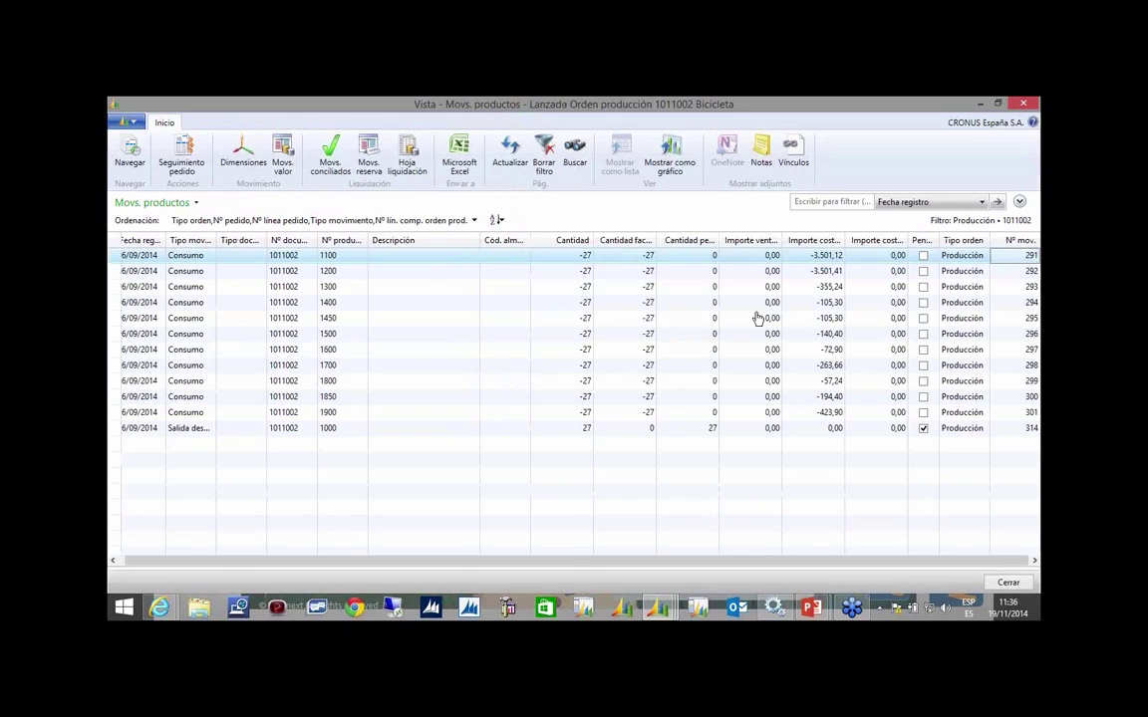
{"action": "double_click", "coordinate": [842, 261]}
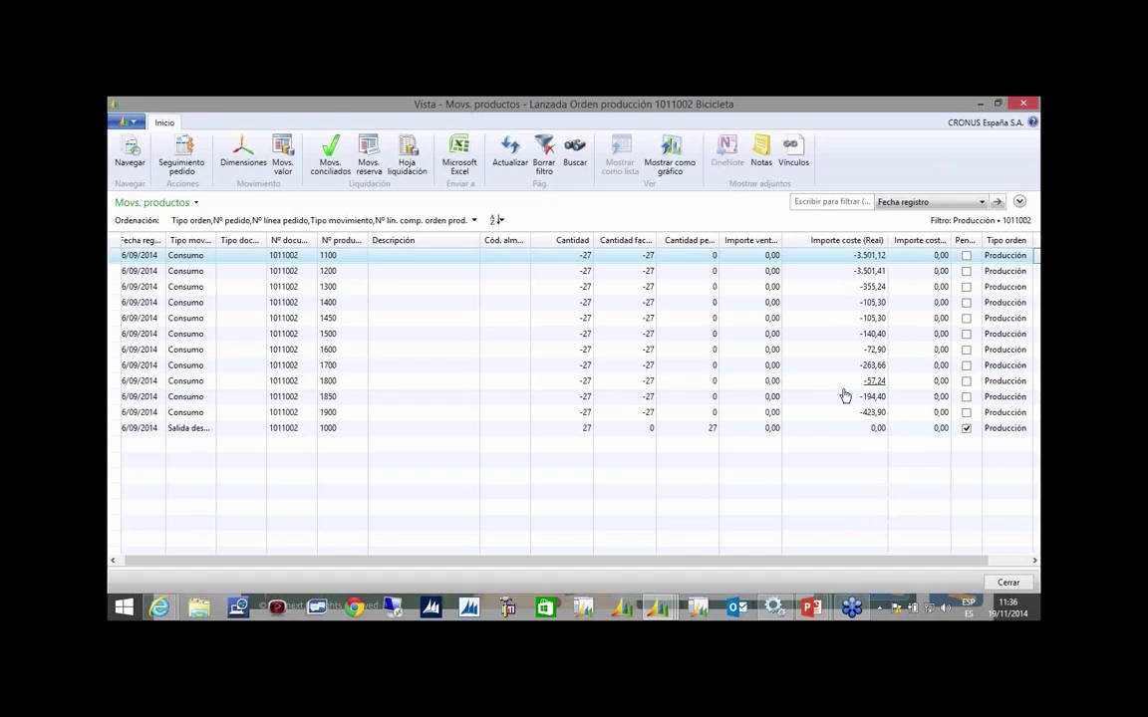
{"action": "key", "text": "Escape"}
Review the quantities and direct costs in the Bicicleta order's Movs. capacidad, and close the list.
{"action": "left_click", "coordinate": [160, 157]}
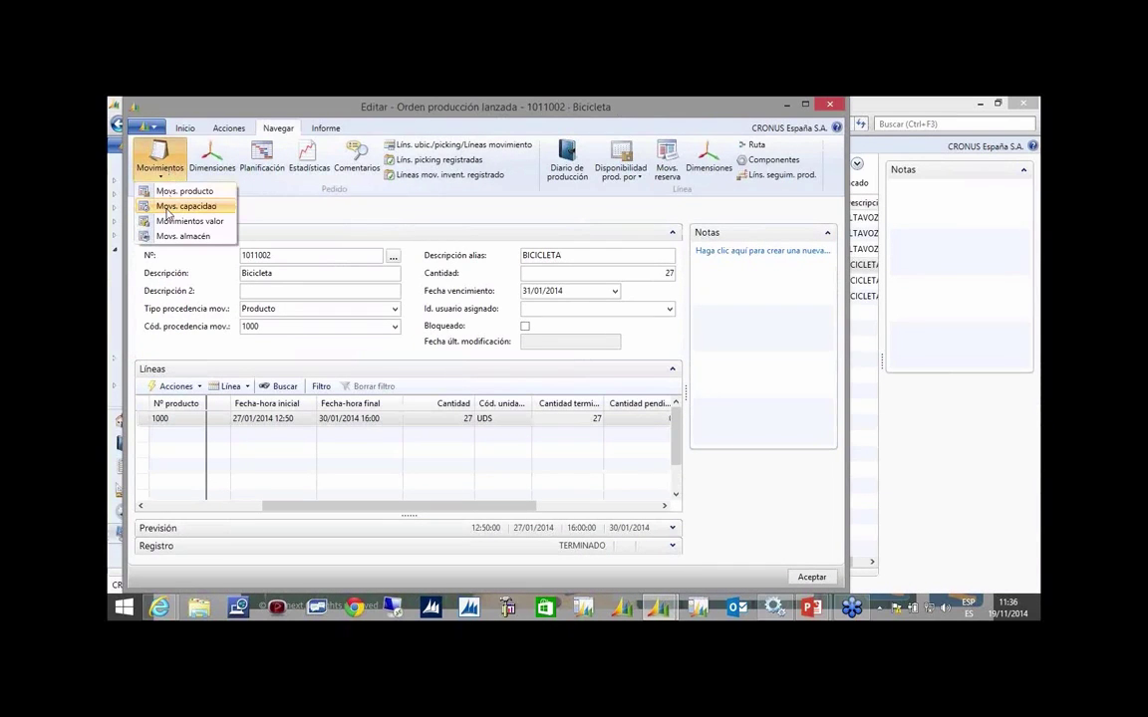
{"action": "left_click", "coordinate": [167, 209]}
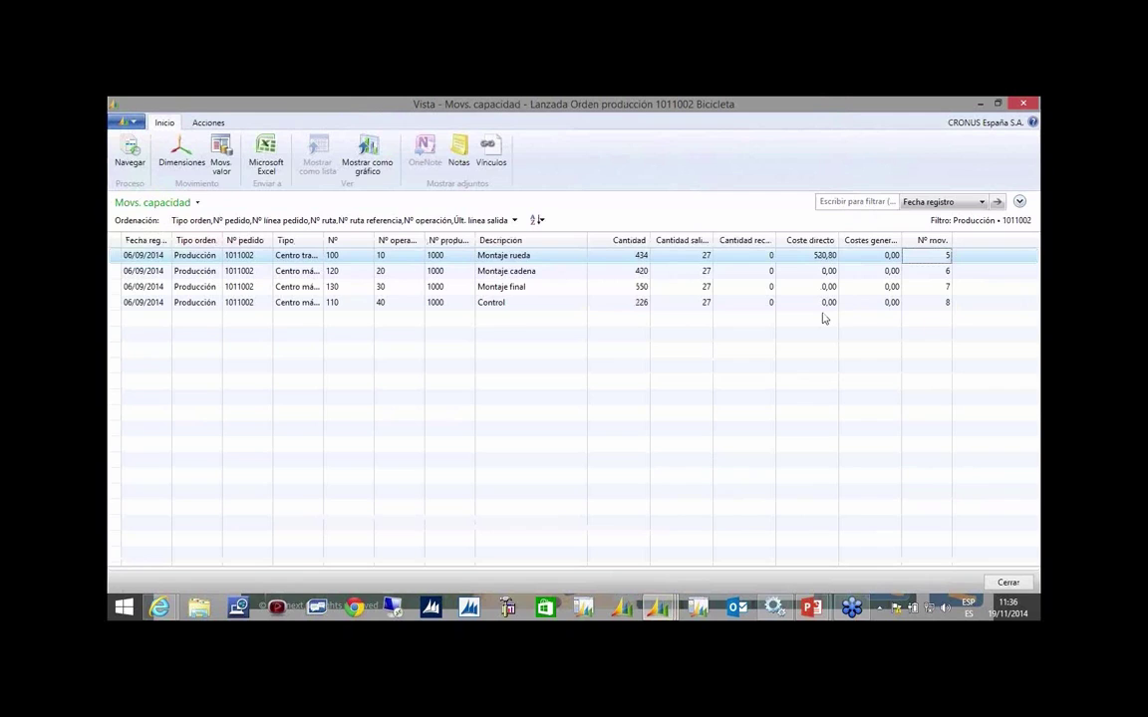
{"action": "key", "text": "Escape"}
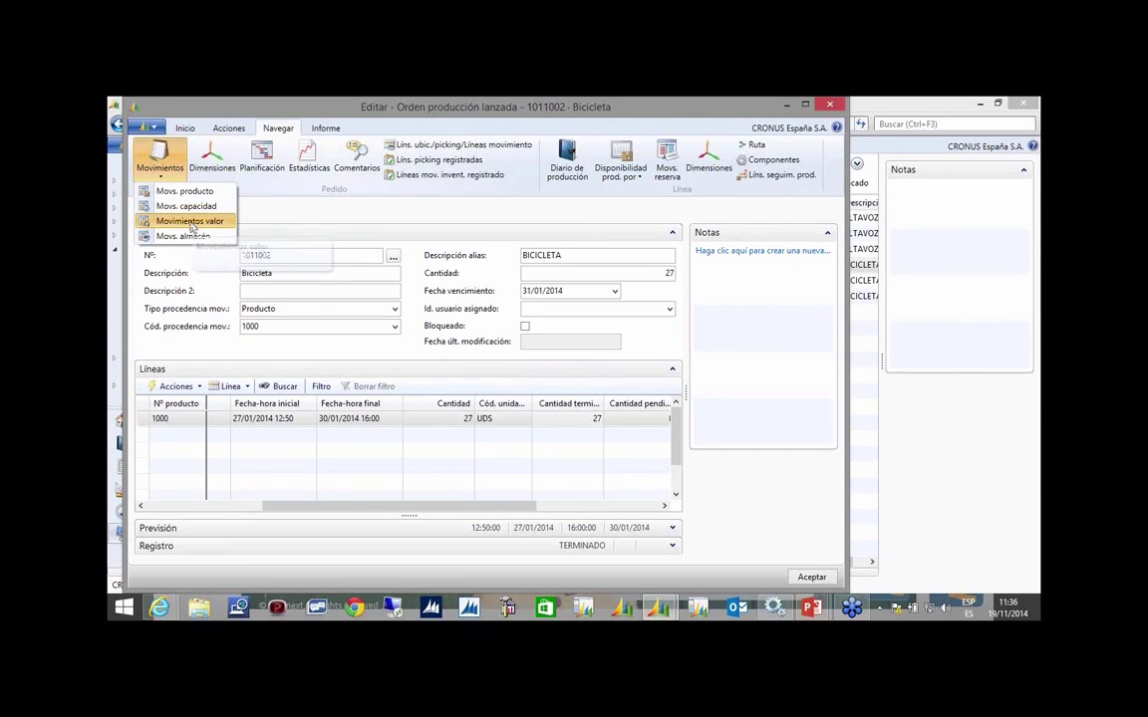
Review the Bicicleta order's Movimientos valor maximized, including the quantity and Coste por ud. columns, and close the list.
{"action": "left_click", "coordinate": [190, 222]}
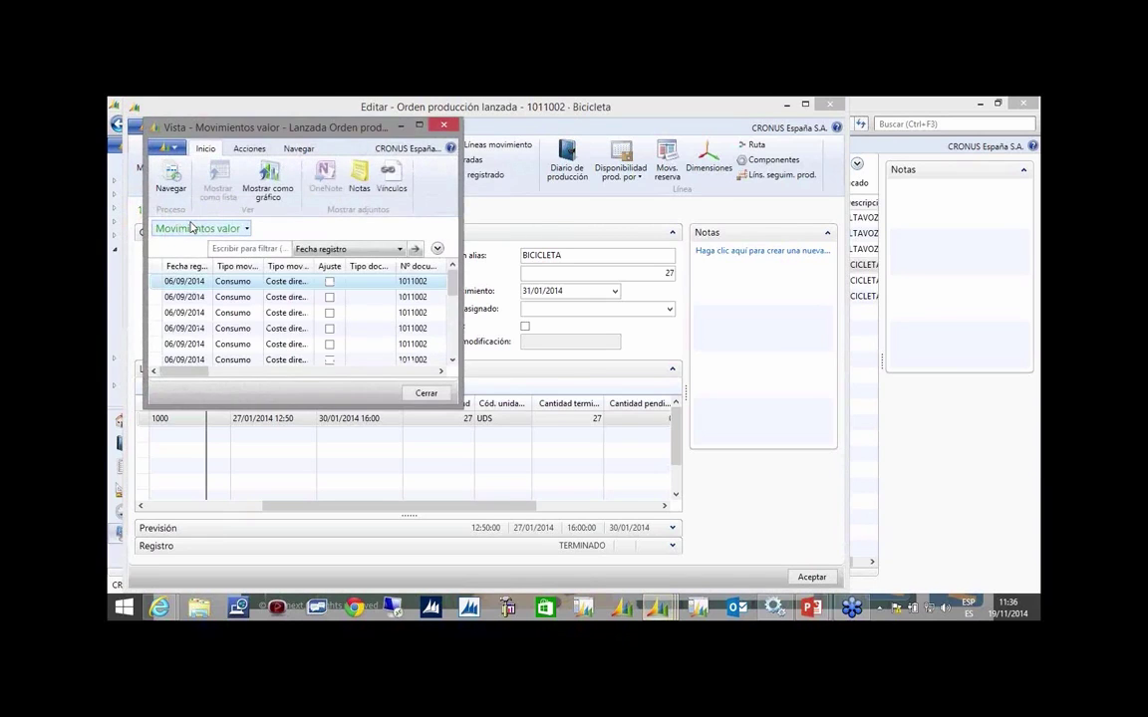
{"action": "left_click", "coordinate": [420, 127]}
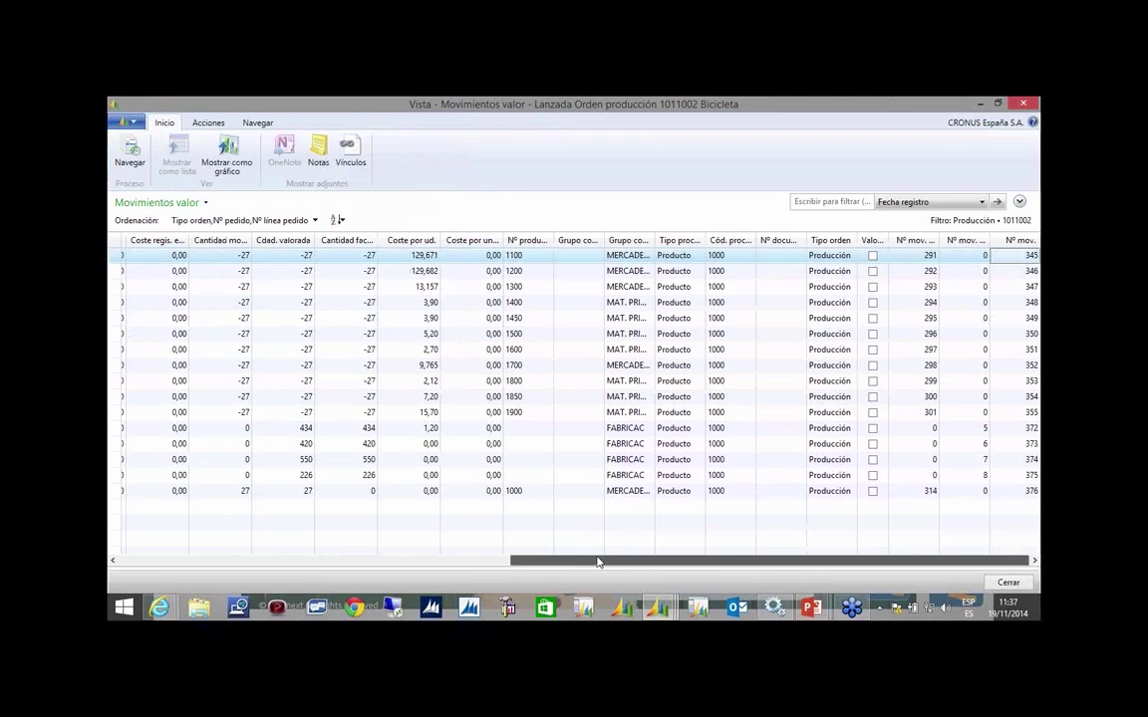
{"action": "left_click_drag", "start_coordinate": [592, 561], "coordinate": [558, 554]}
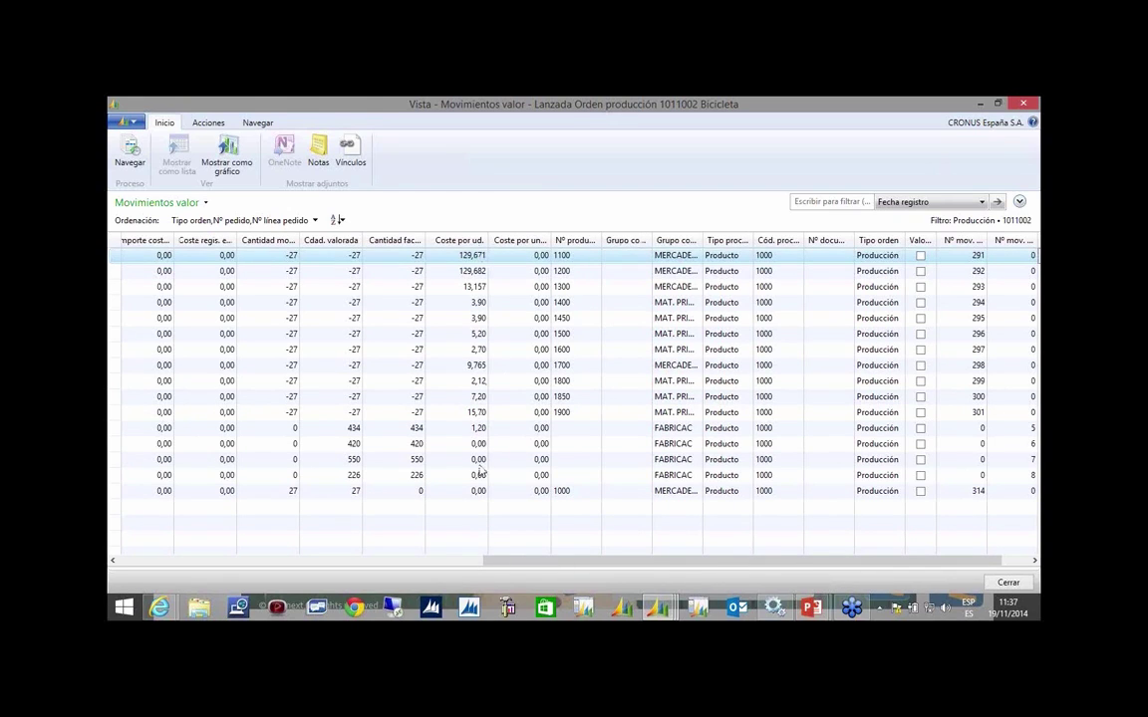
{"action": "key", "text": "Escape"}
Check the Bicicleta order's Movs. almacén, and close both the entries list and the order.
{"action": "left_click", "coordinate": [159, 160]}
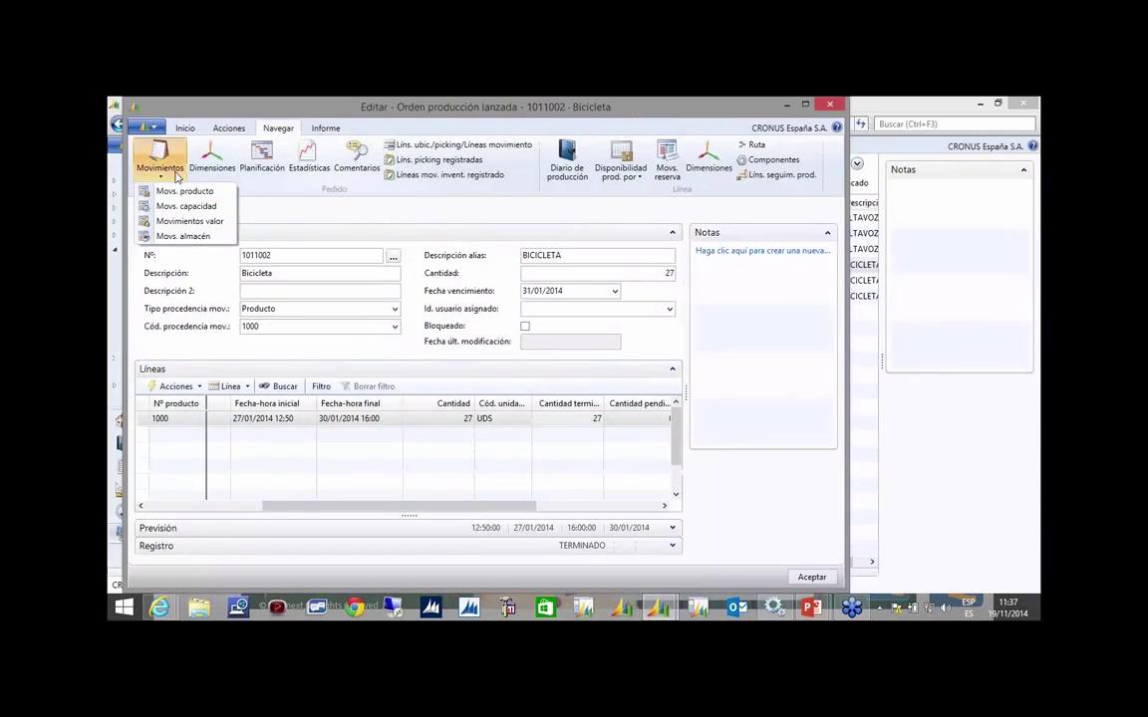
{"action": "left_click", "coordinate": [185, 236]}
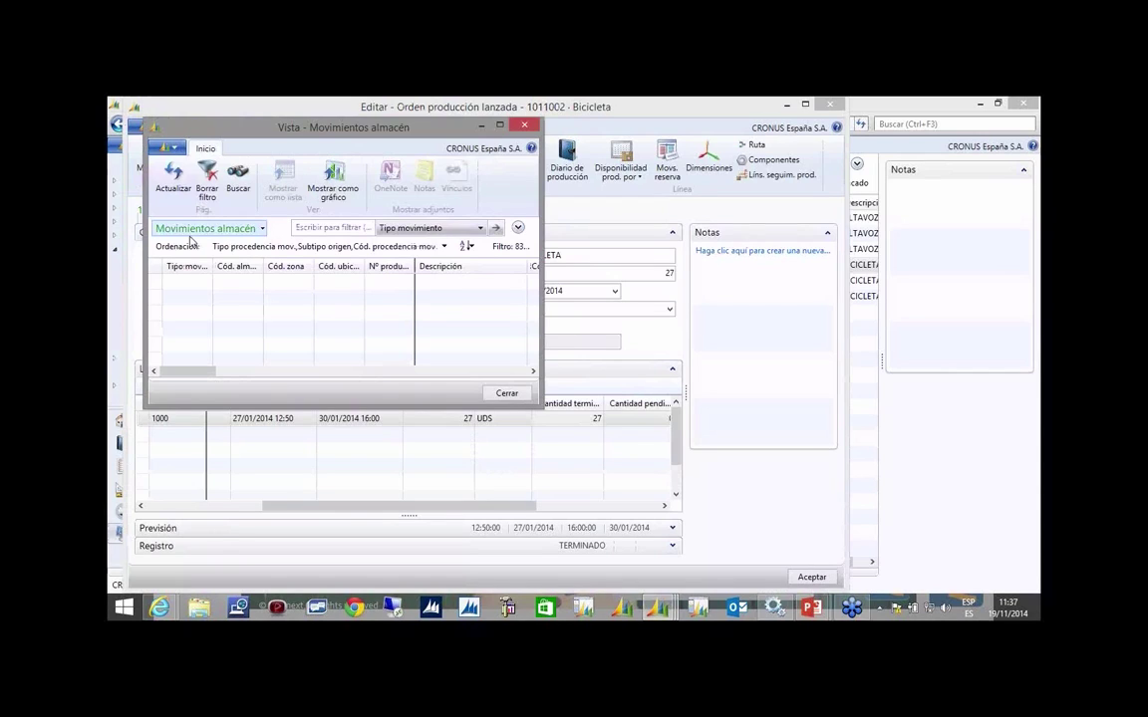
{"action": "left_click", "coordinate": [531, 126]}
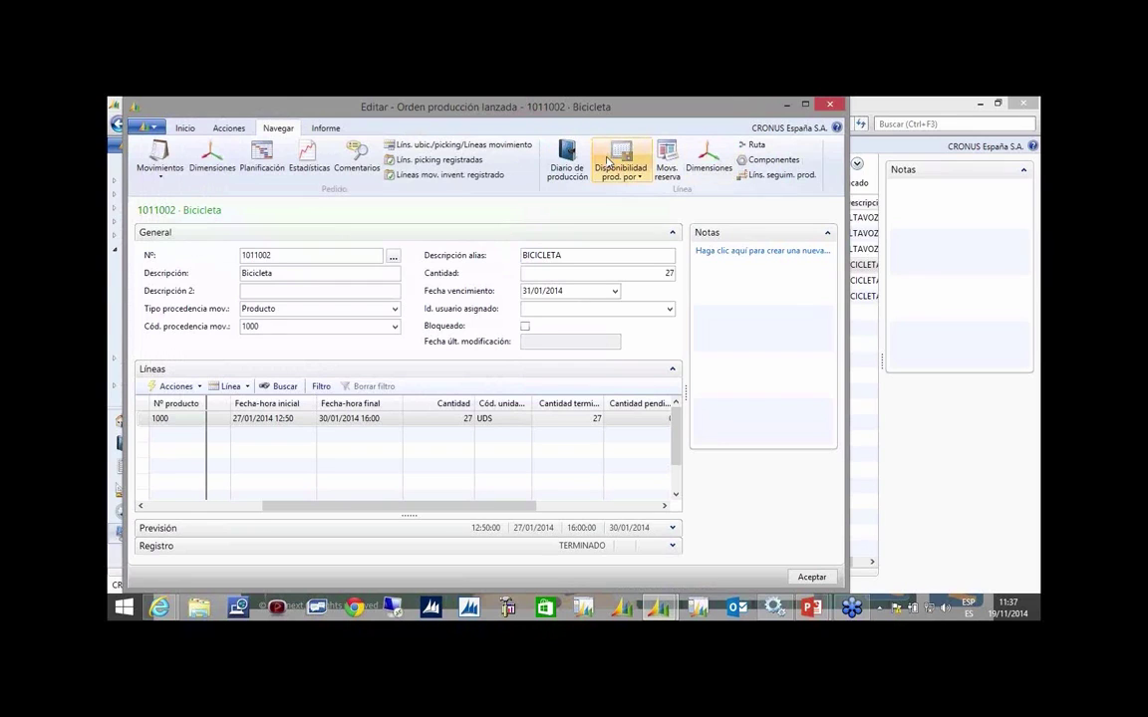
{"action": "left_click", "coordinate": [827, 106]}
Open released order 101001 for Altavoz 100W OakwoodDeluxe and show its Diario de producción maximized.
{"action": "left_click", "coordinate": [405, 219]}
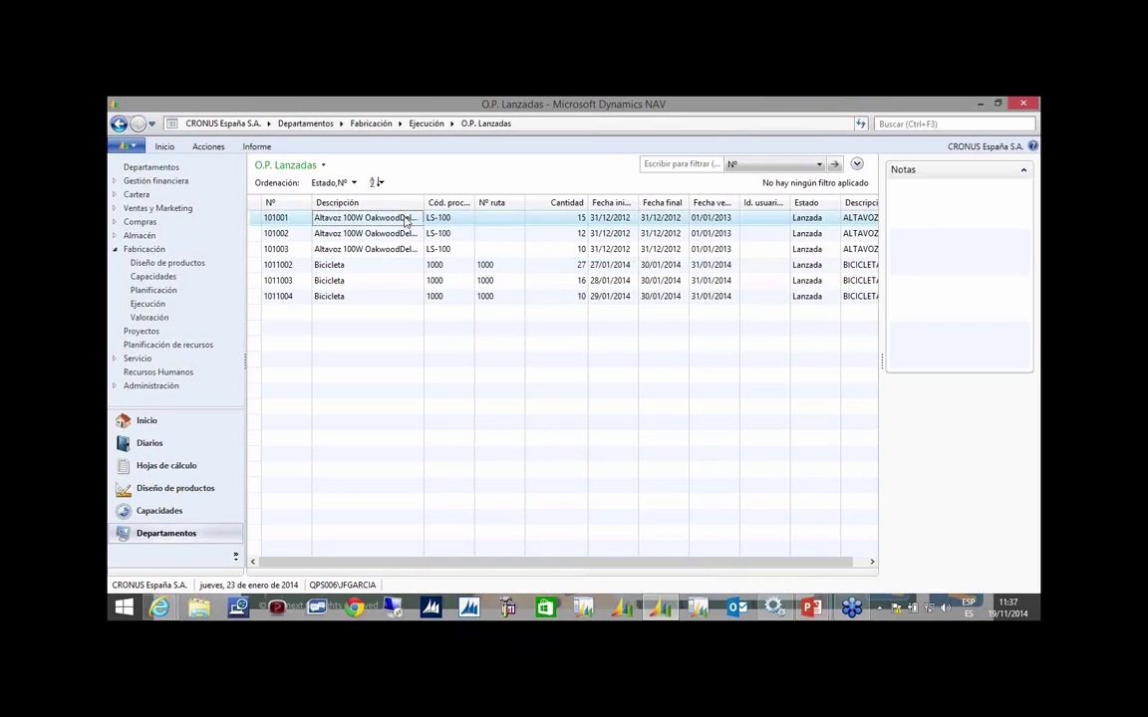
{"action": "double_click", "coordinate": [405, 219]}
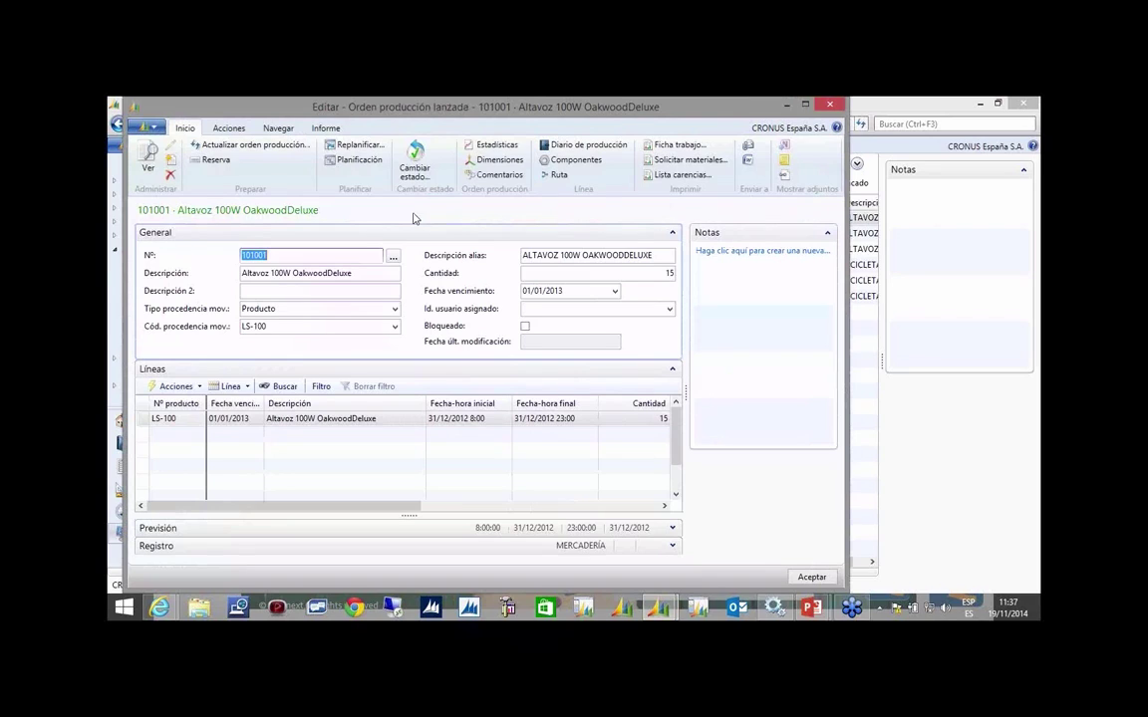
{"action": "left_click", "coordinate": [561, 151]}
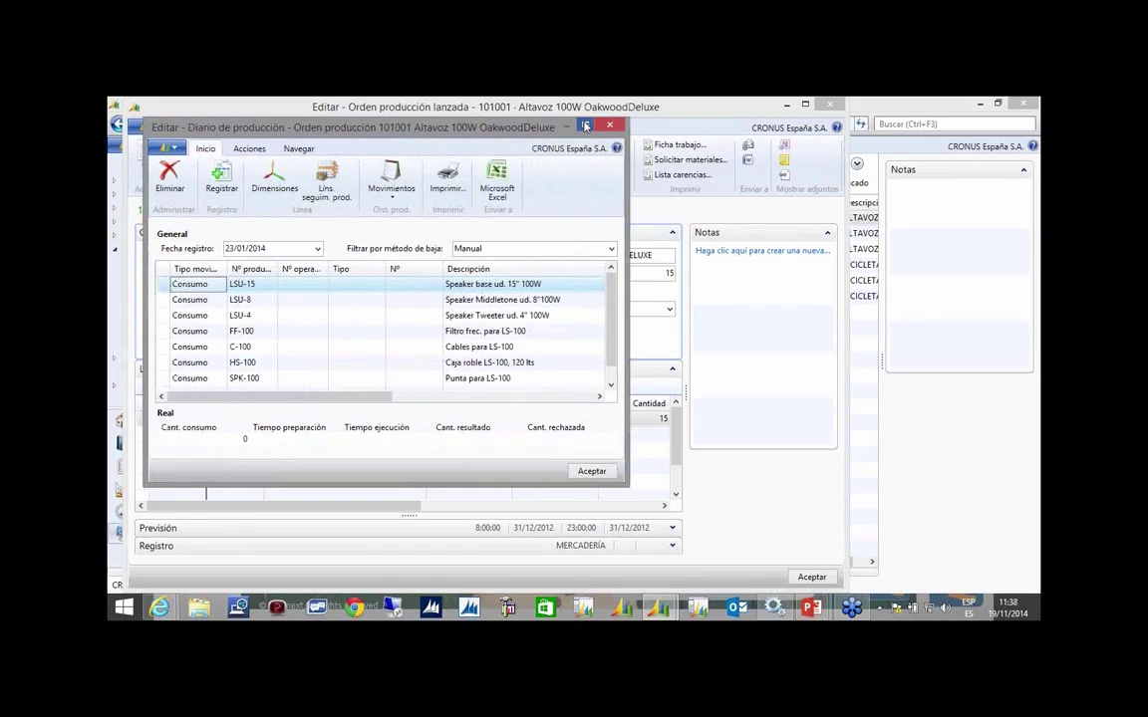
{"action": "left_click", "coordinate": [586, 125]}
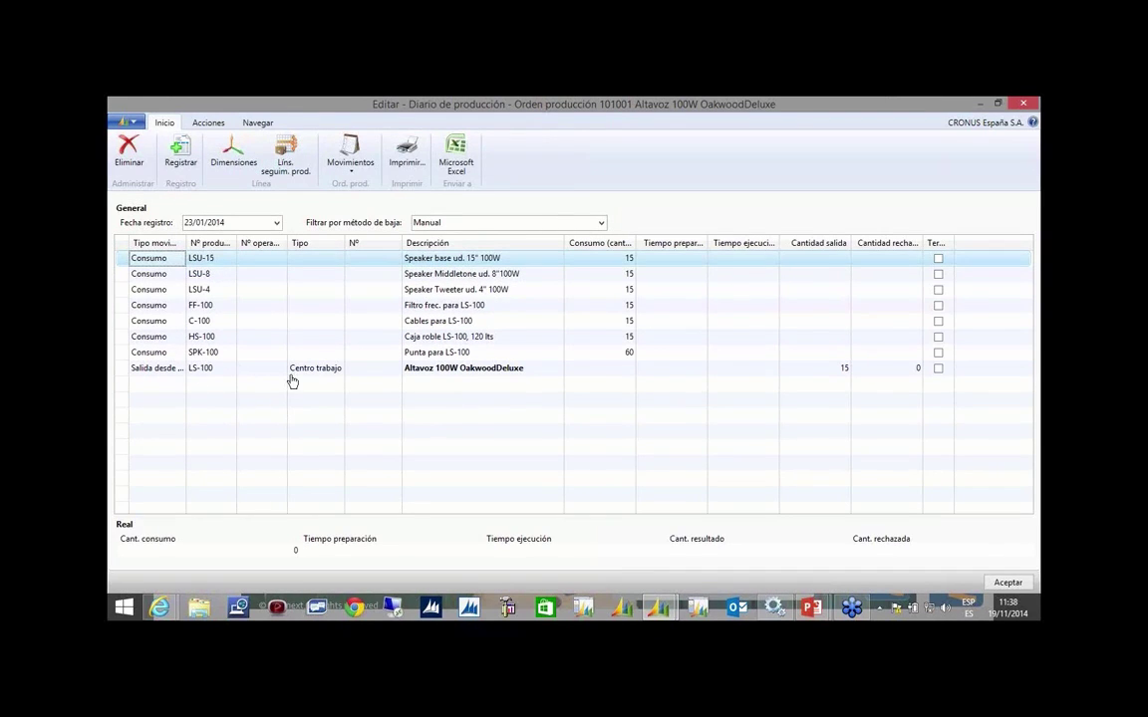
Clear Cantidad salida on the LS-100 output line of the production journal and delete that line.
{"action": "left_click", "coordinate": [628, 261]}
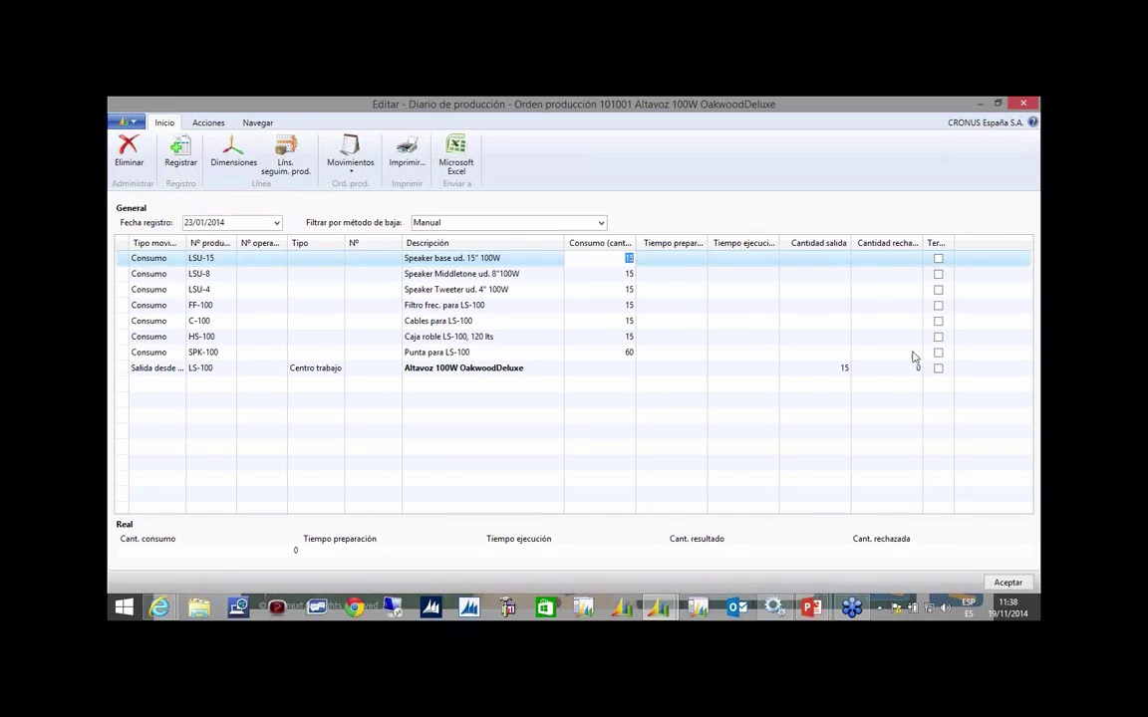
{"action": "left_click", "coordinate": [847, 368]}
{"action": "type", "text": "1"}
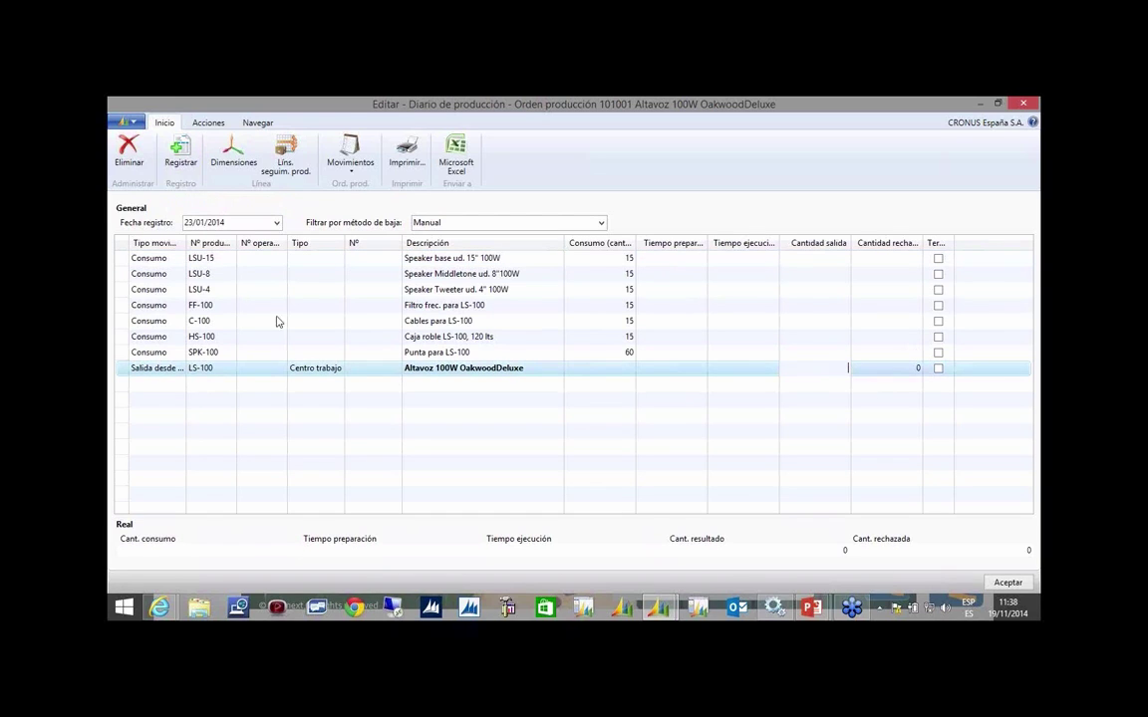
{"action": "left_click", "coordinate": [128, 160]}
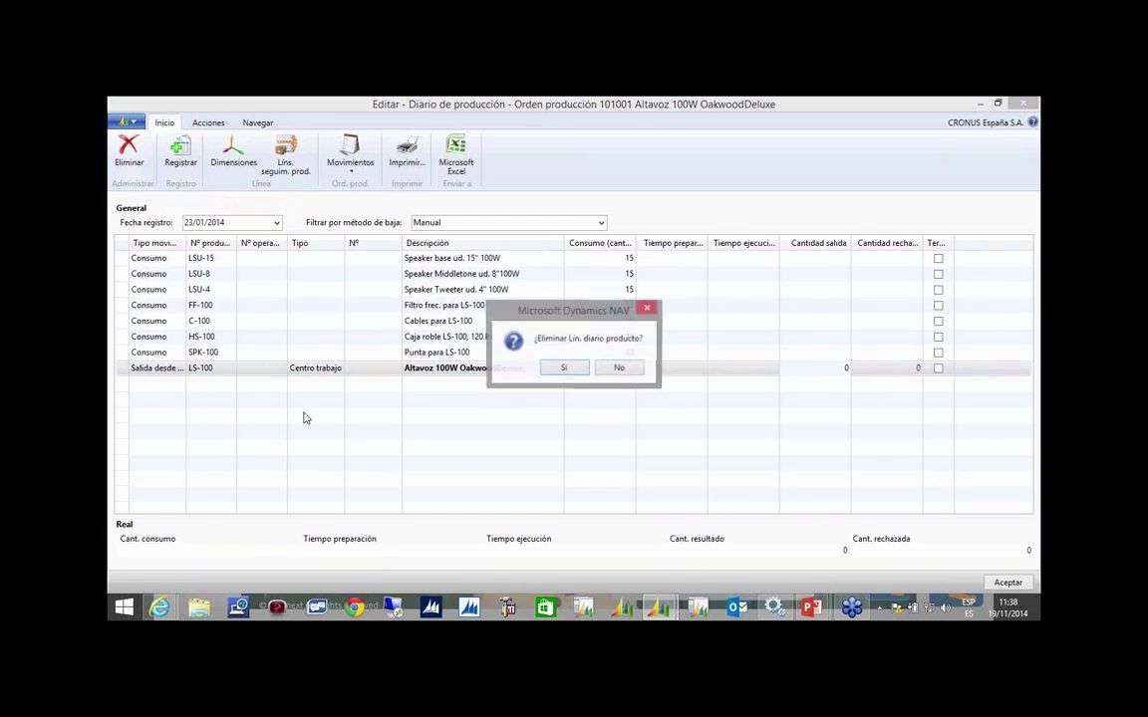
{"action": "left_click", "coordinate": [560, 369]}
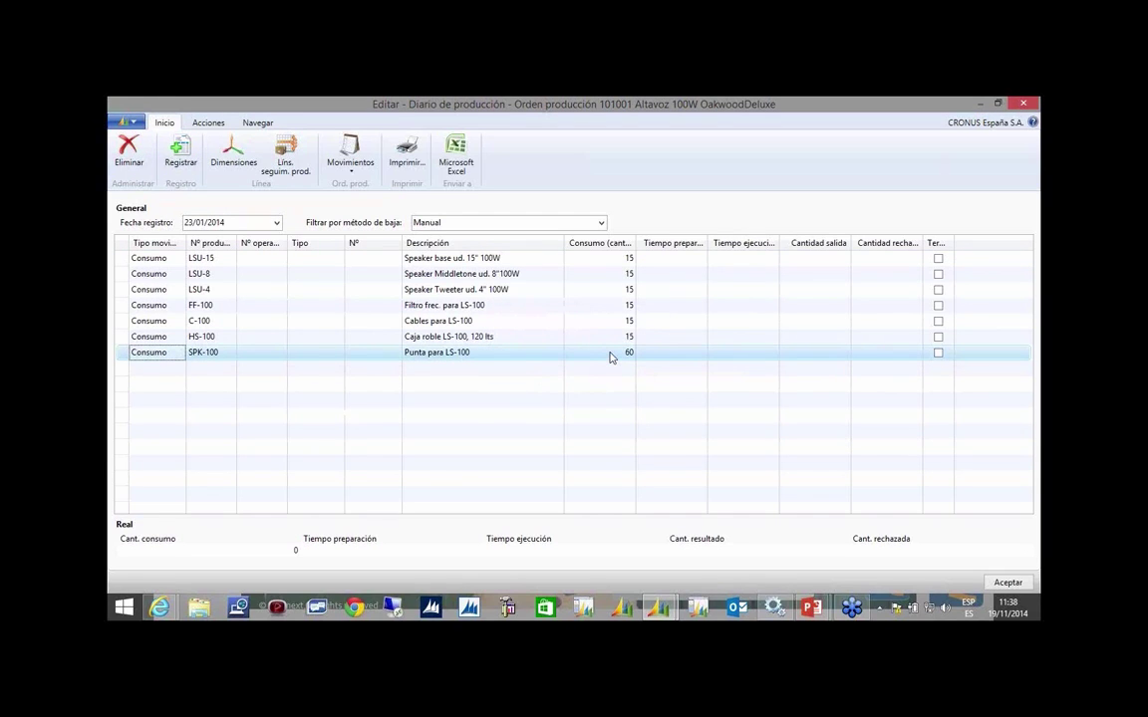
Close the production journal without posting, and close the Altavoz order 101001.
{"action": "key", "text": "Escape"}
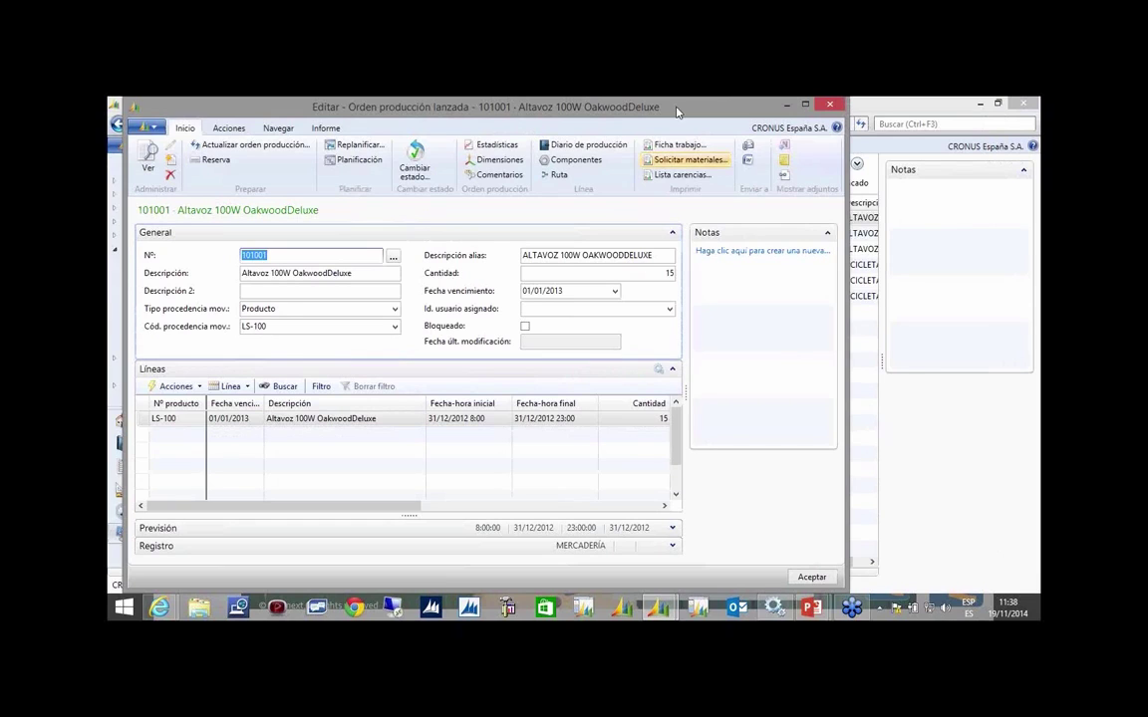
{"action": "left_click", "coordinate": [832, 104]}
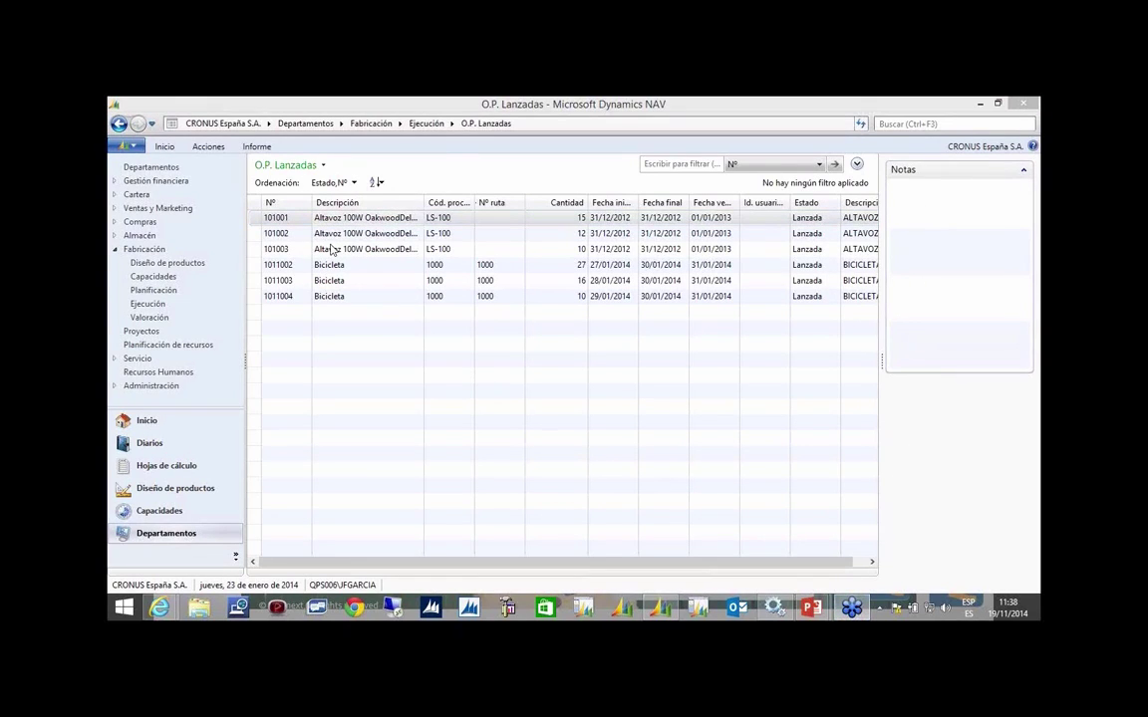
{"action": "left_click", "coordinate": [815, 516]}
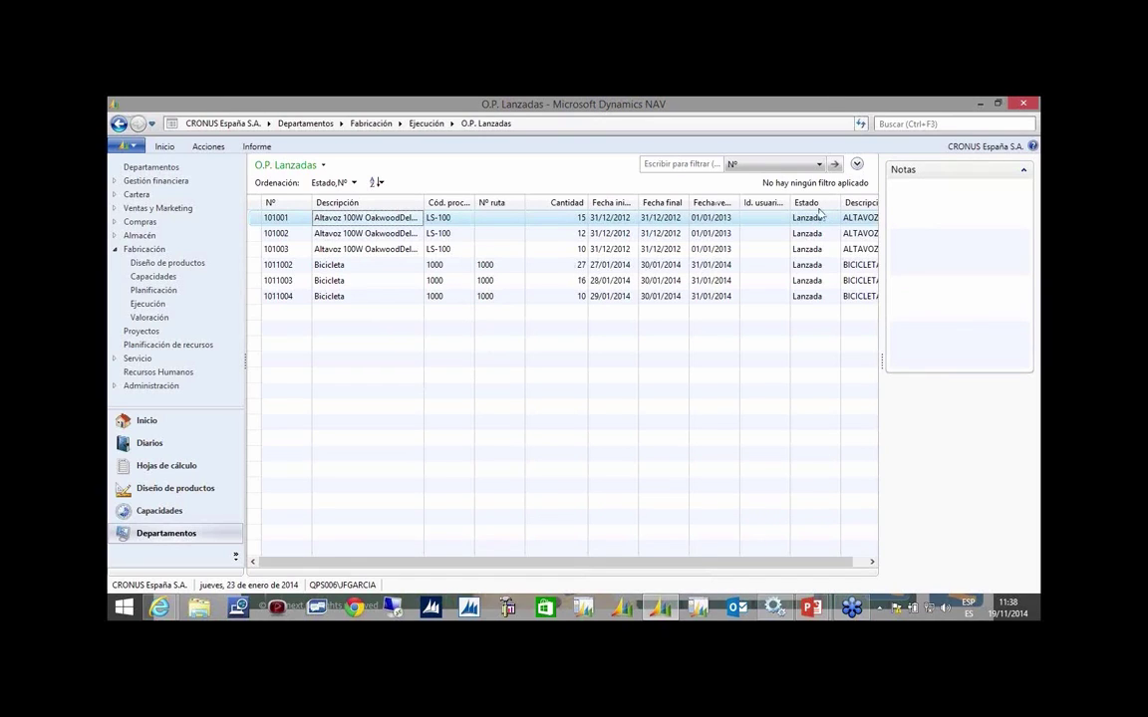
Open Bicicleta order 1011002's Estadísticas maximized, compare standard, expected and actual costs, and close the statistics and the order.
{"action": "left_click", "coordinate": [276, 264]}
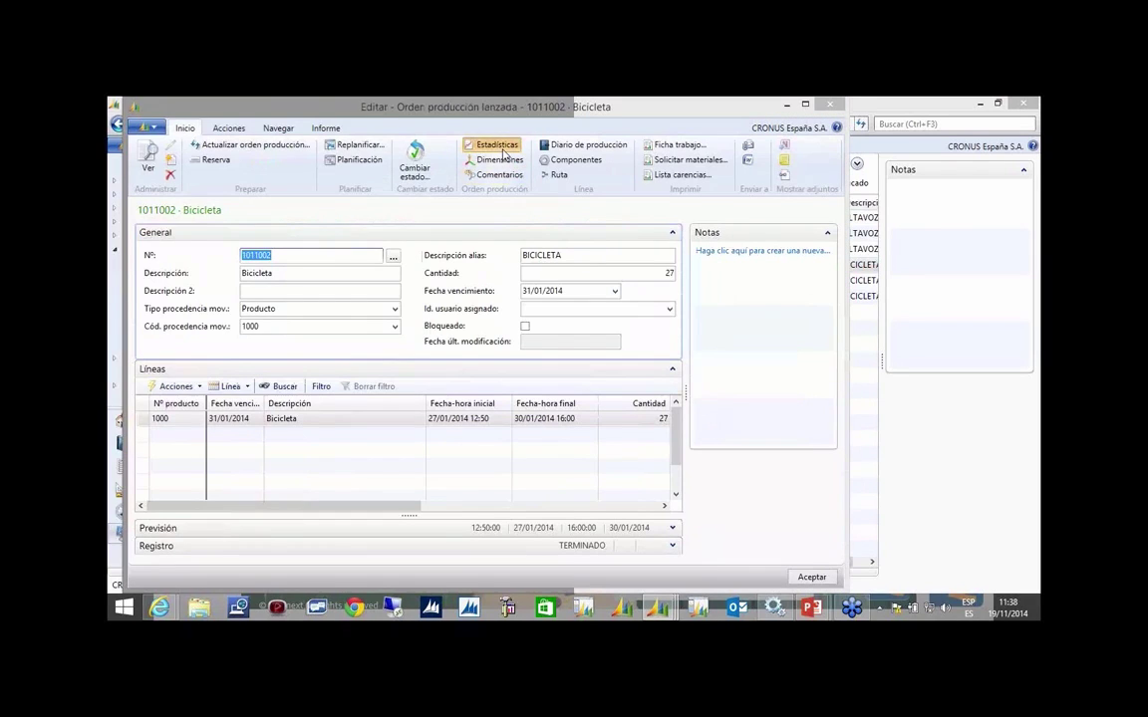
{"action": "left_click", "coordinate": [503, 152]}
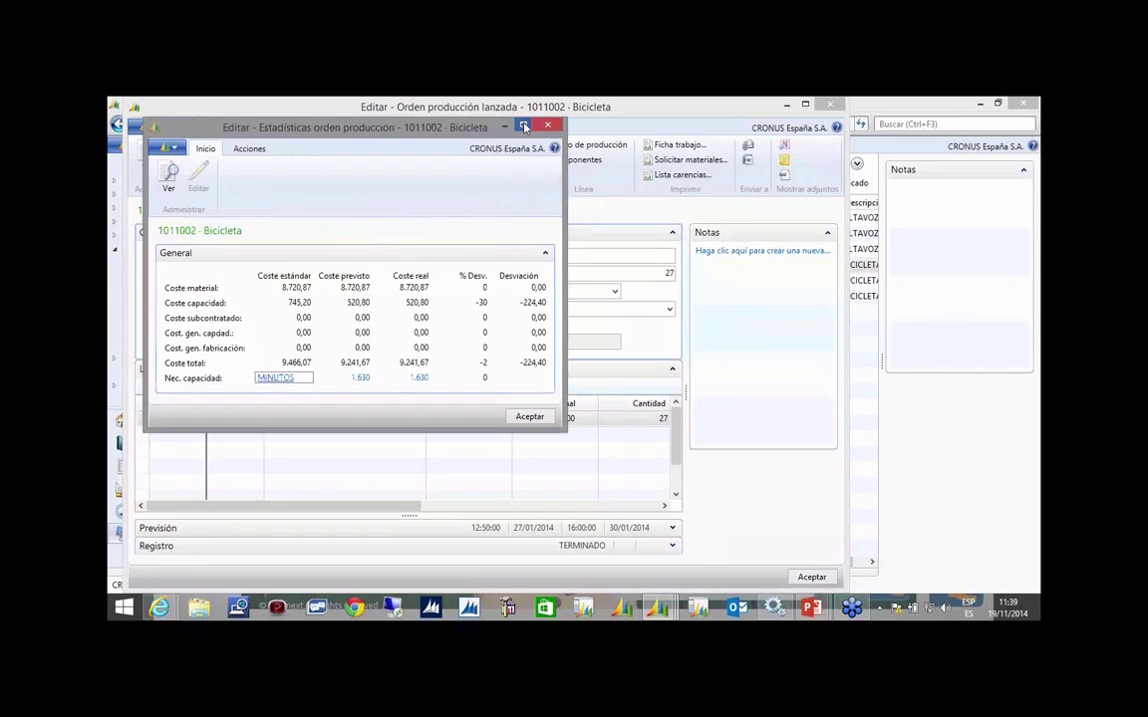
{"action": "left_click", "coordinate": [524, 127]}
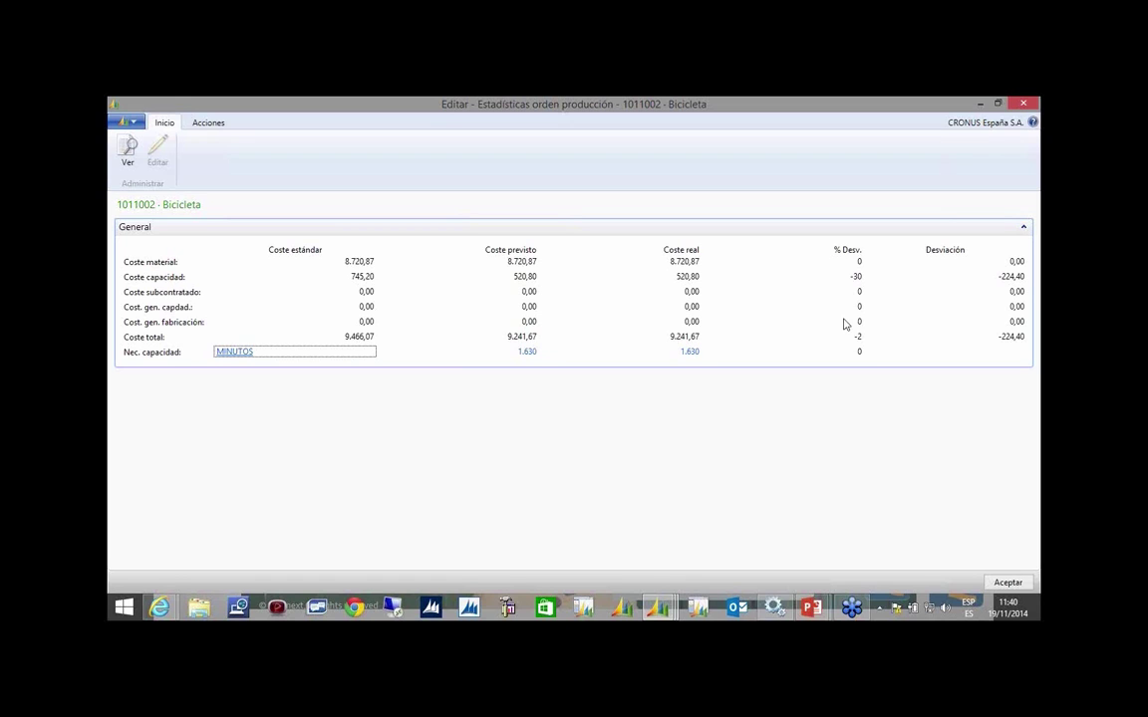
{"action": "left_click", "coordinate": [1022, 104]}
{"action": "left_click", "coordinate": [832, 105]}
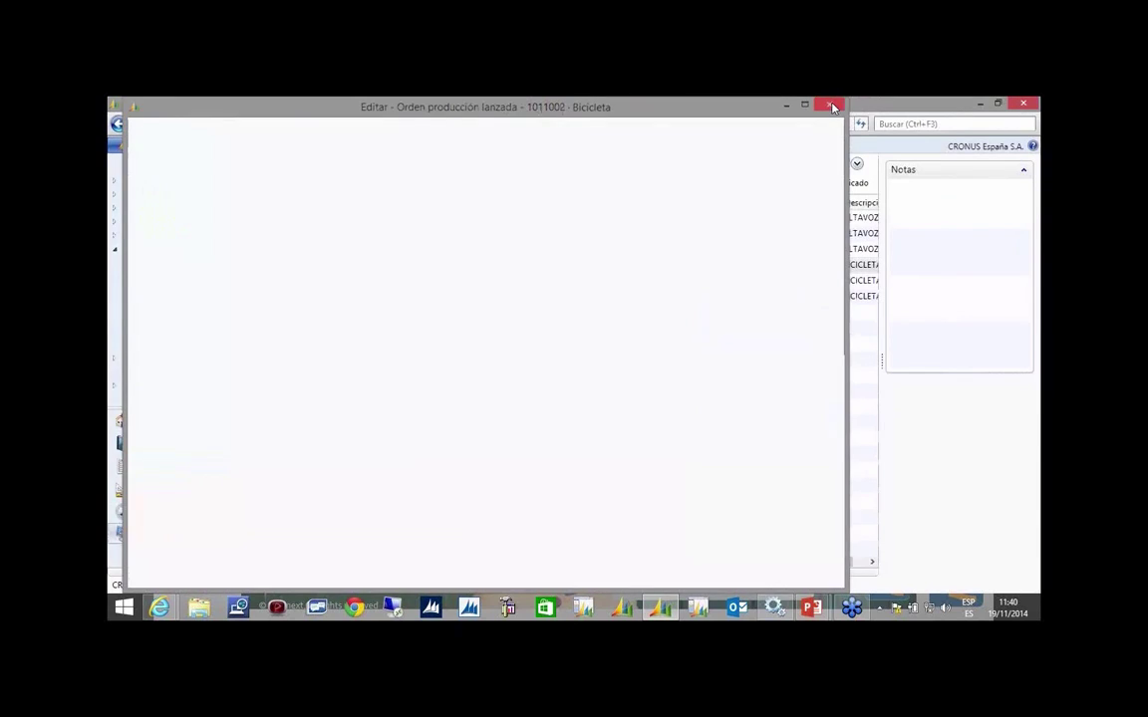